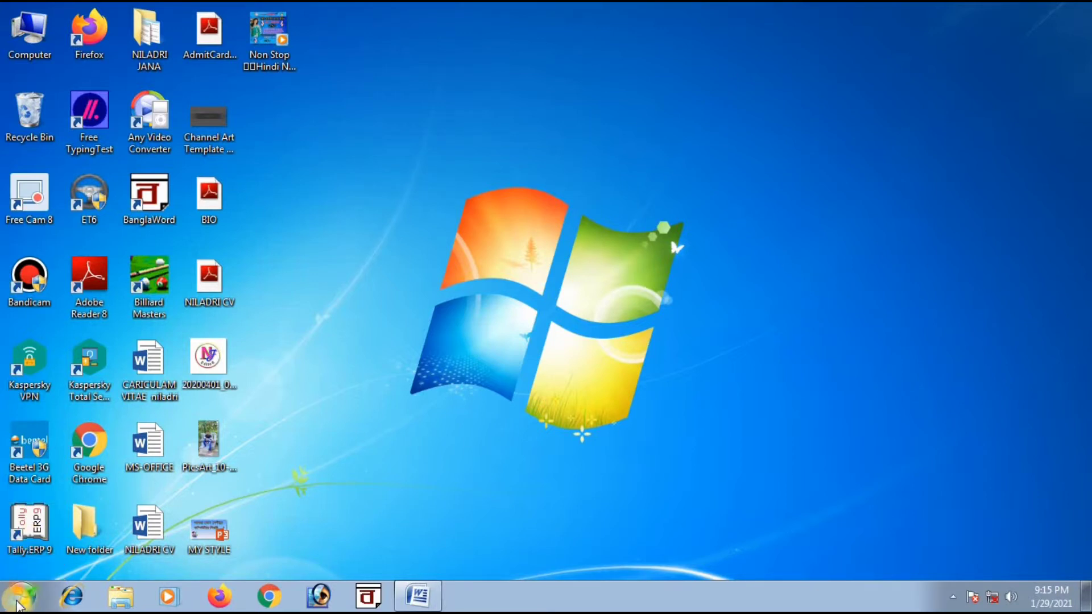
# Step: Launch Tally.ERP 9 from the installed programs
pyautogui.click(20, 597)
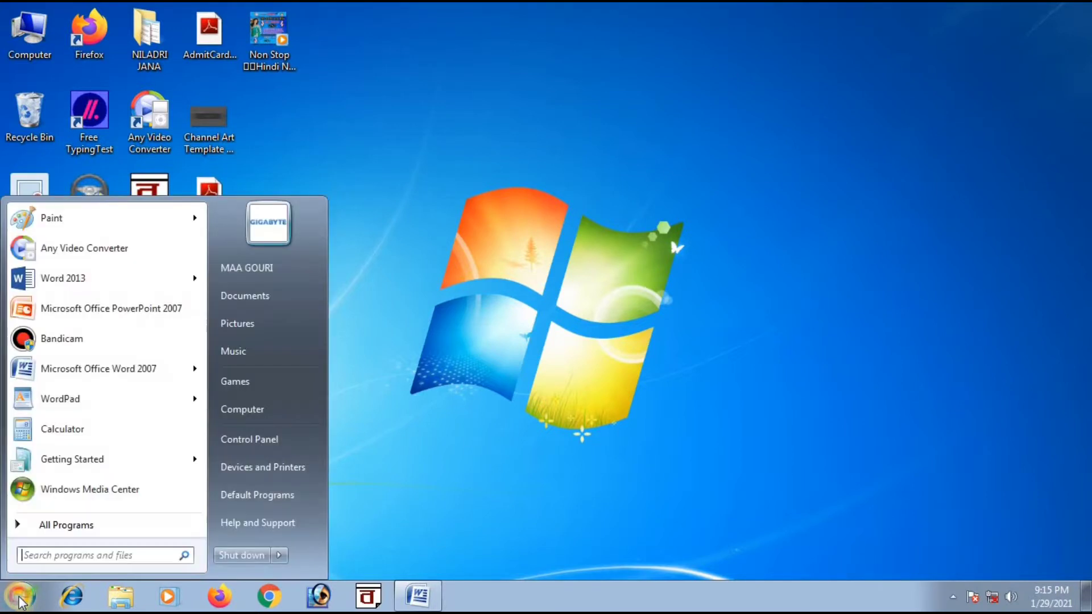
pyautogui.click(71, 525)
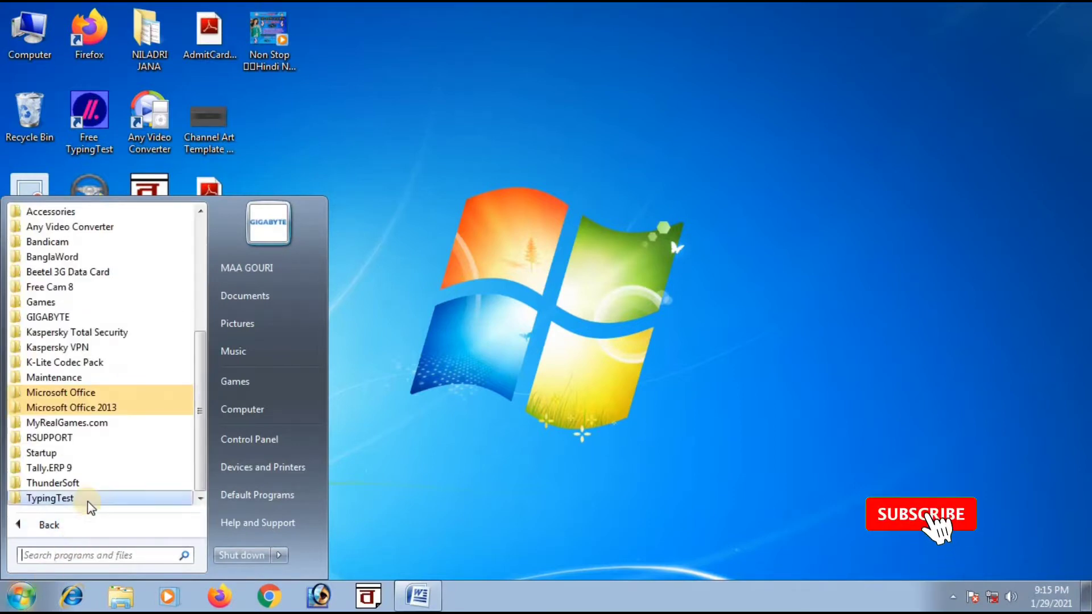
pyautogui.click(62, 468)
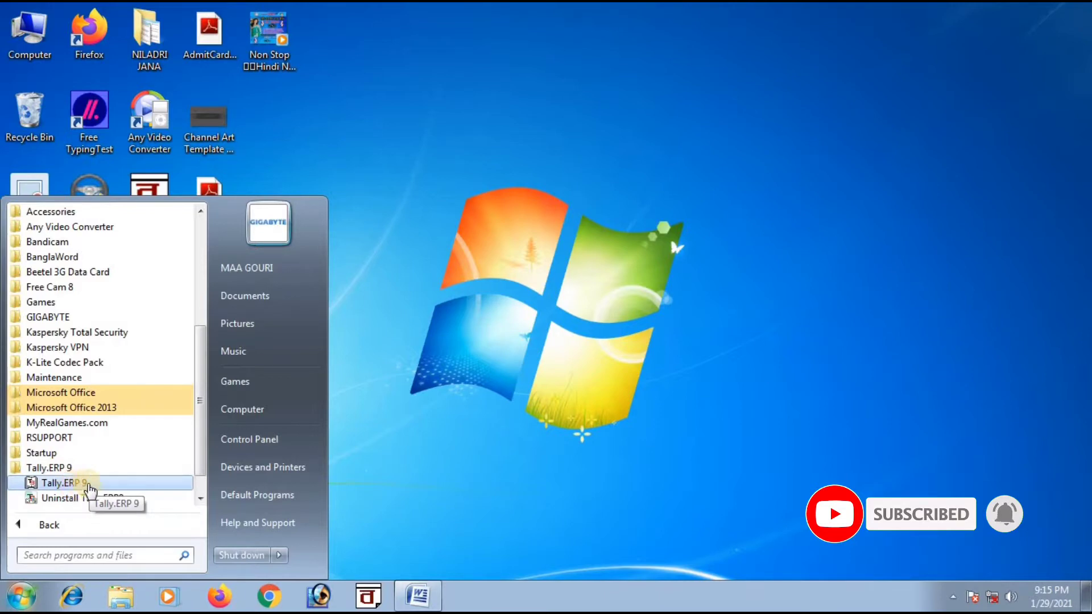
pyautogui.click(78, 482)
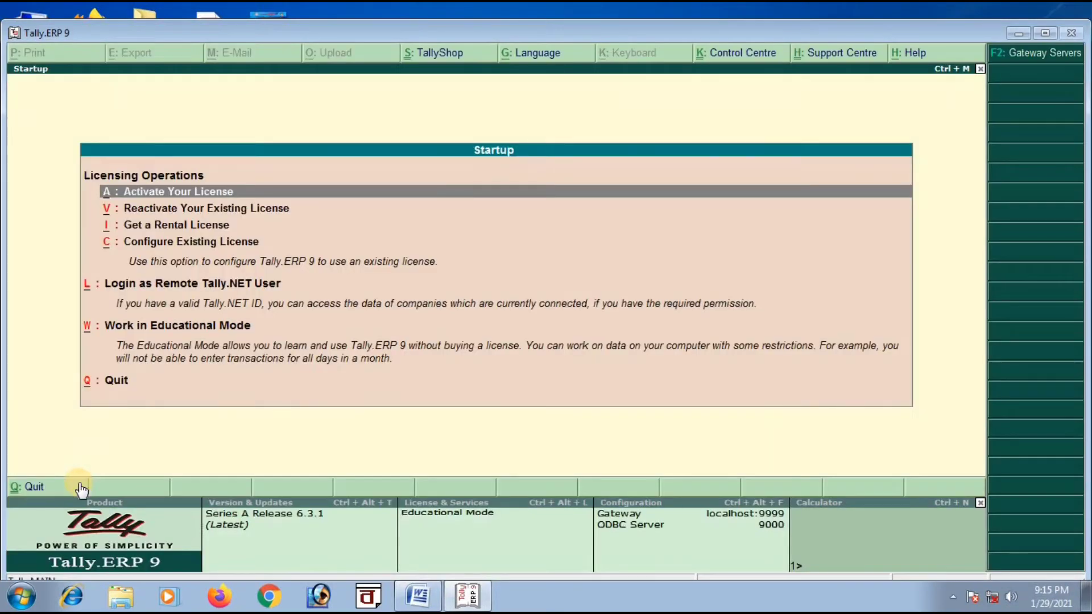
# Step: Choose to work in Educational Mode at startup
pyautogui.press('Down')
pyautogui.press('Down')
pyautogui.press('Down')
pyautogui.press('Down')
pyautogui.press('Down')
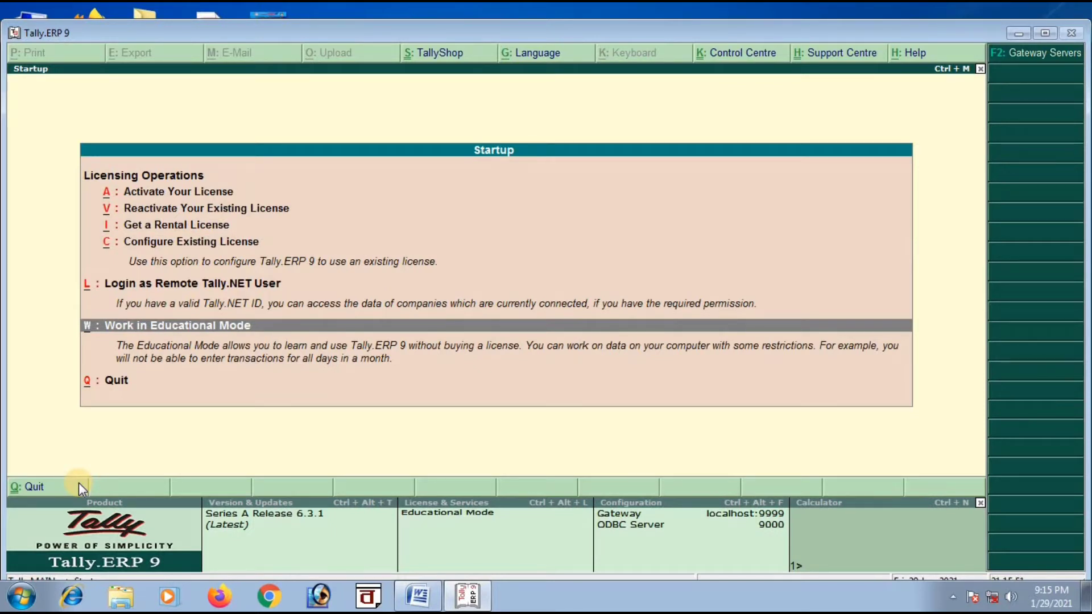
pyautogui.press('Return')
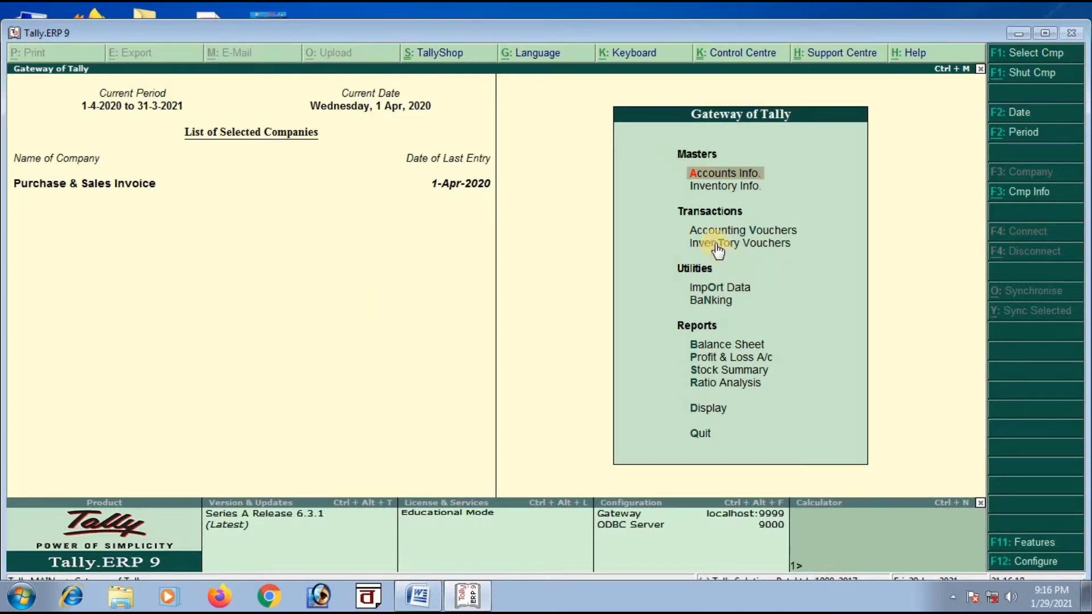
# Step: Start creating a new company named Ashoka Enterprise, keeping the same text as its mailing name
pyautogui.hotkey('alt', 'F3')
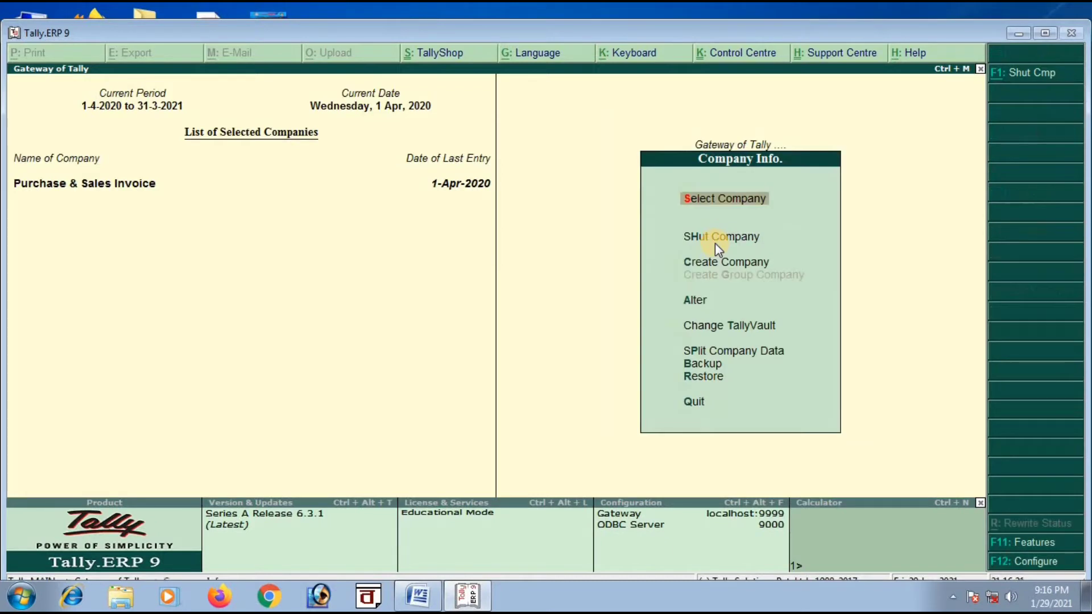
pyautogui.press('Down')
pyautogui.press('Down')
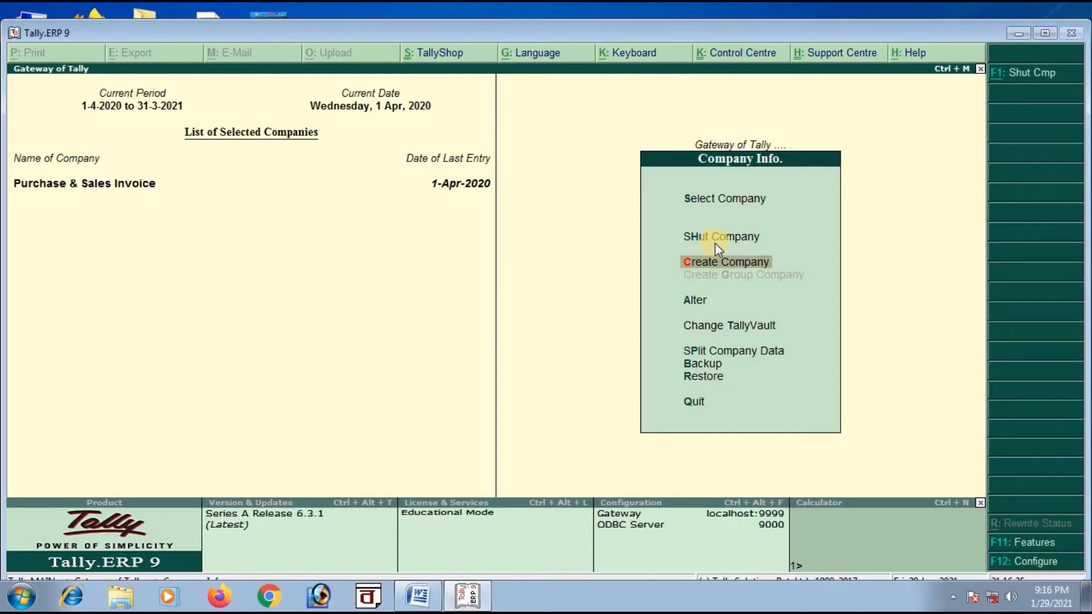
pyautogui.press('Return')
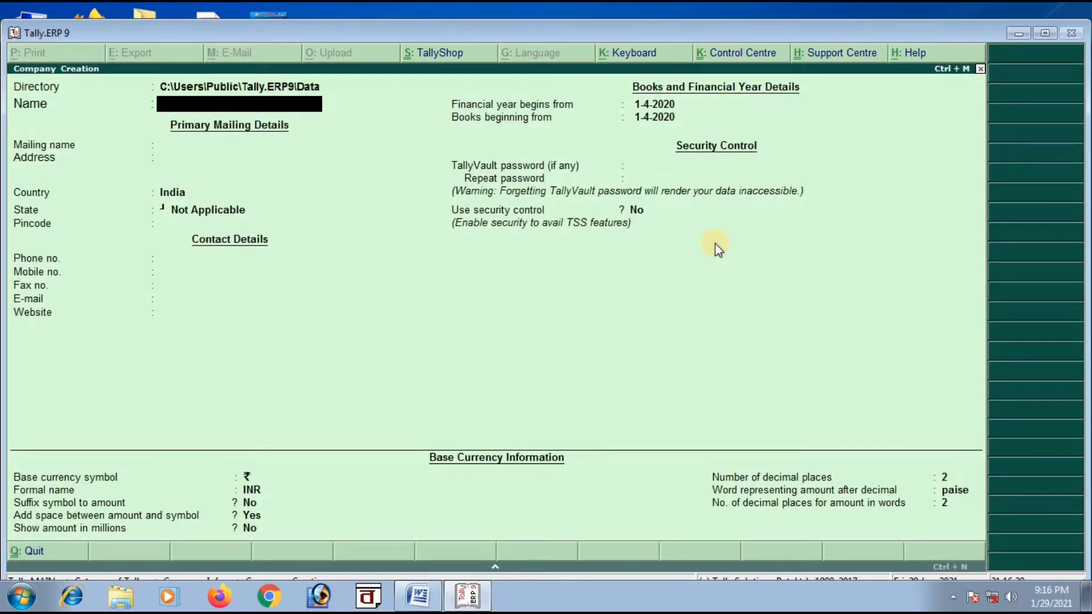
pyautogui.write('Ashoka Enter')
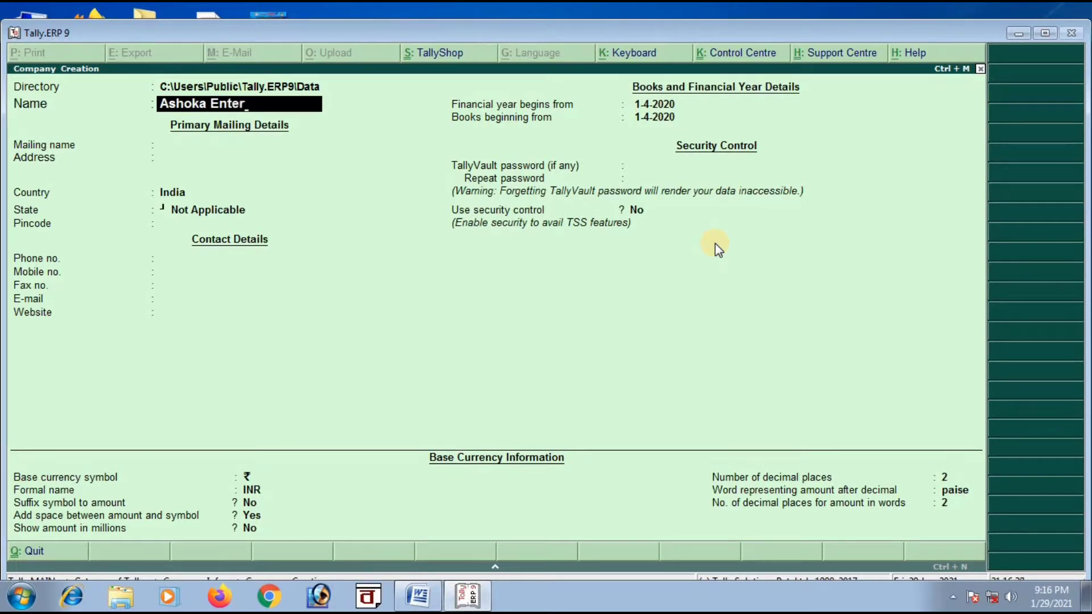
pyautogui.write('prise')
pyautogui.press('Return')
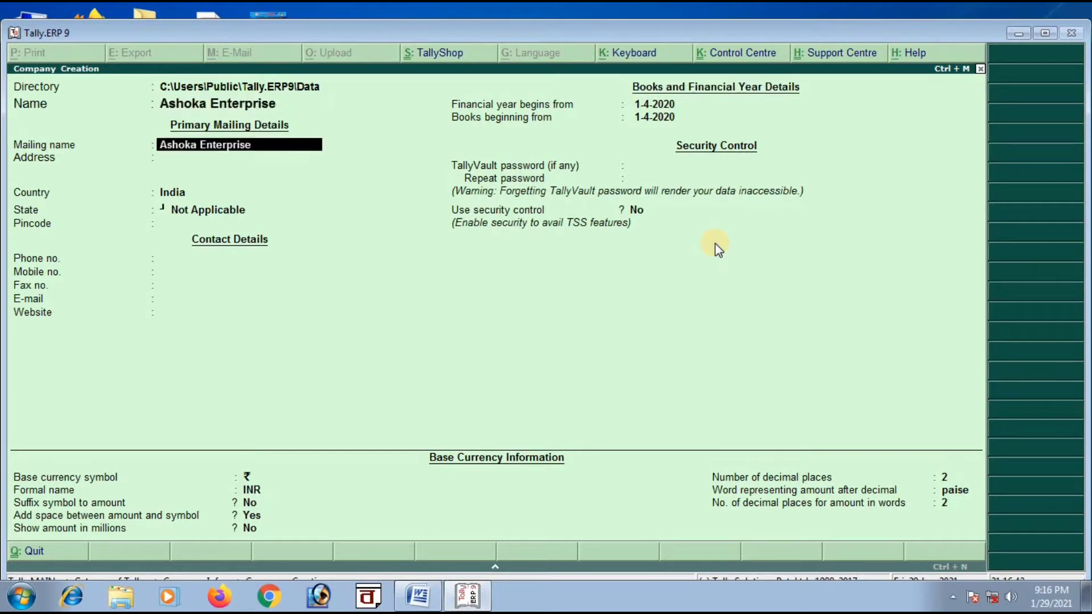
pyautogui.press('Return')
# Step: Fill in the company's address and pincode, with India as the country and West Bengal as the state
pyautogui.write('T')
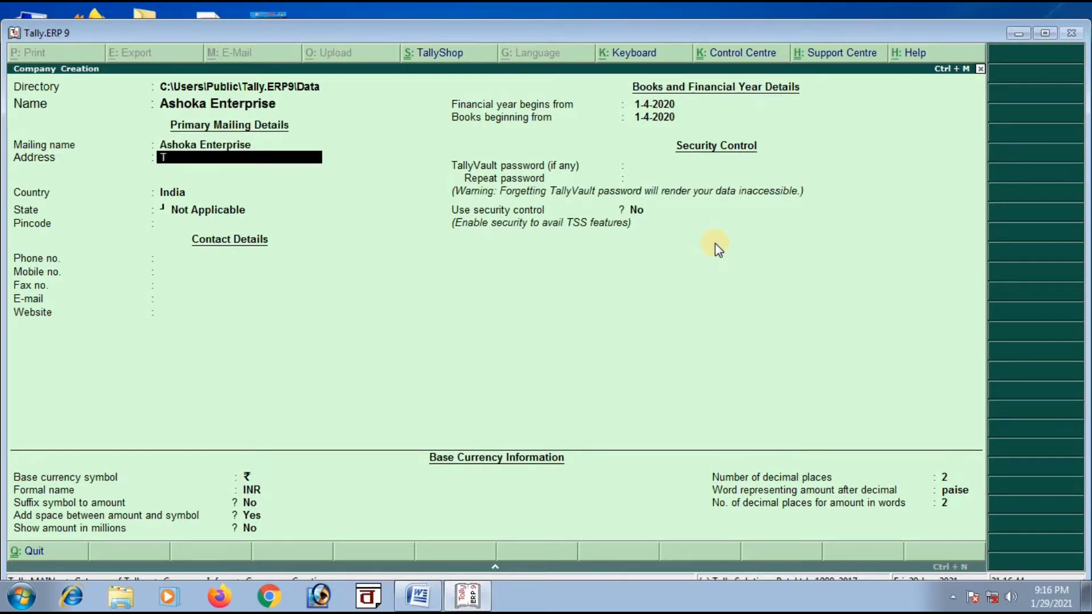
pyautogui.write('amluk')
pyautogui.press('Return')
pyautogui.press('Return')
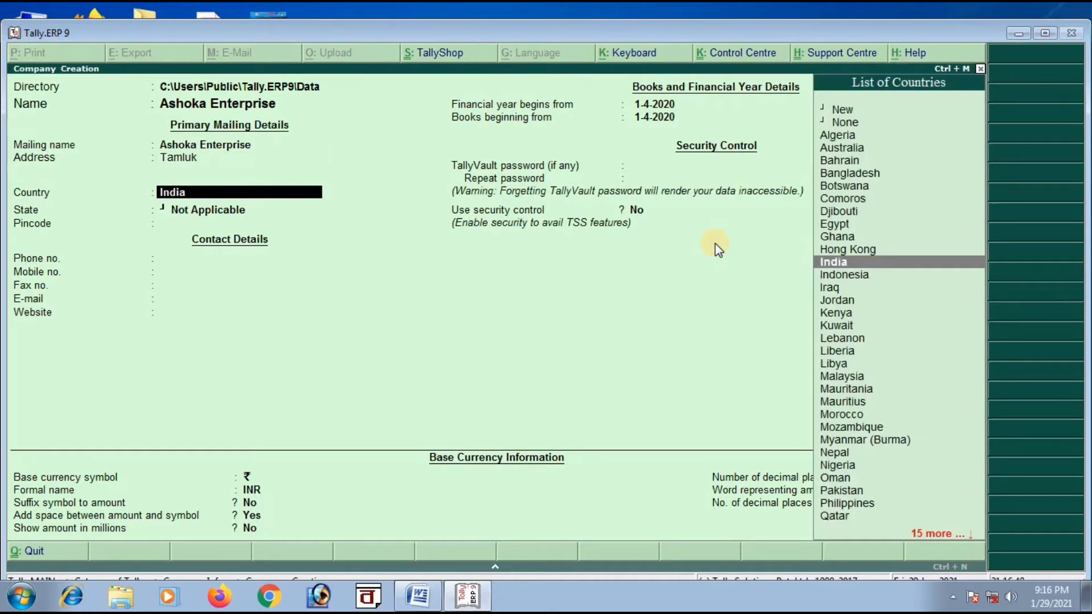
pyautogui.press('Return')
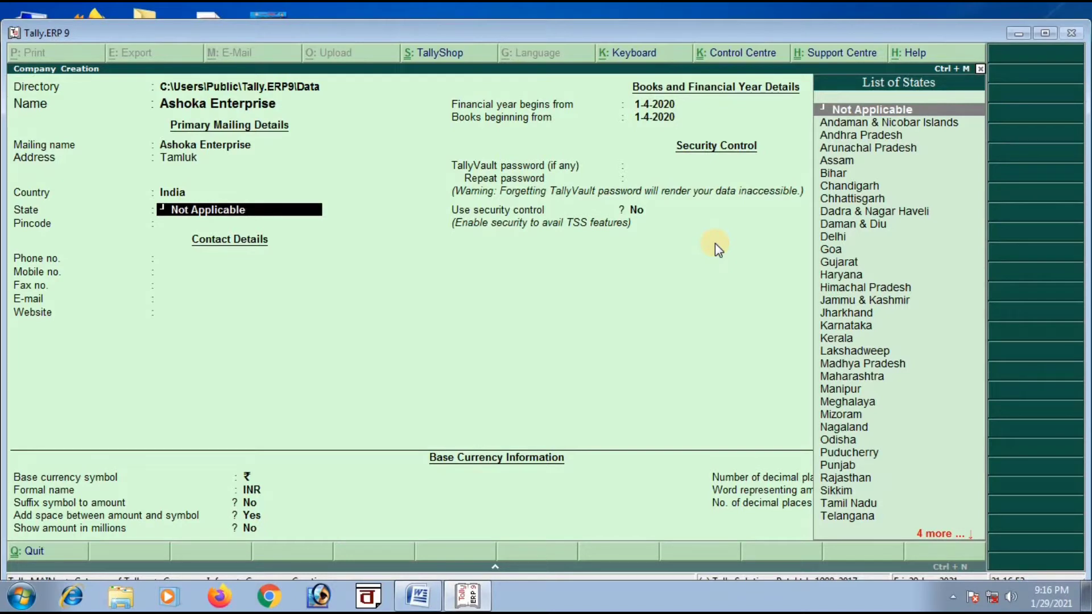
pyautogui.write('W')
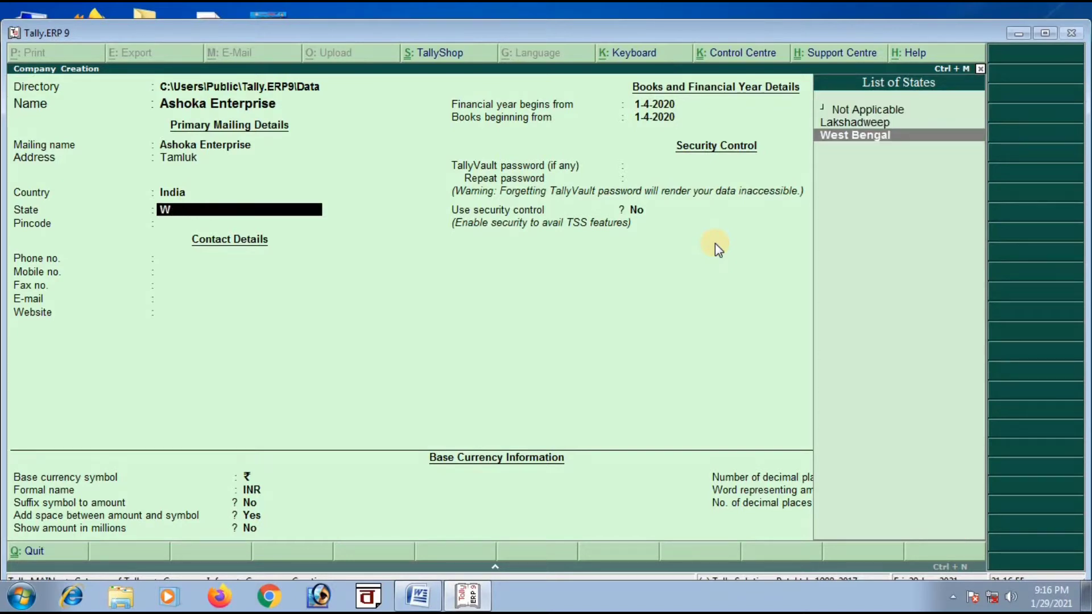
pyautogui.press('Return')
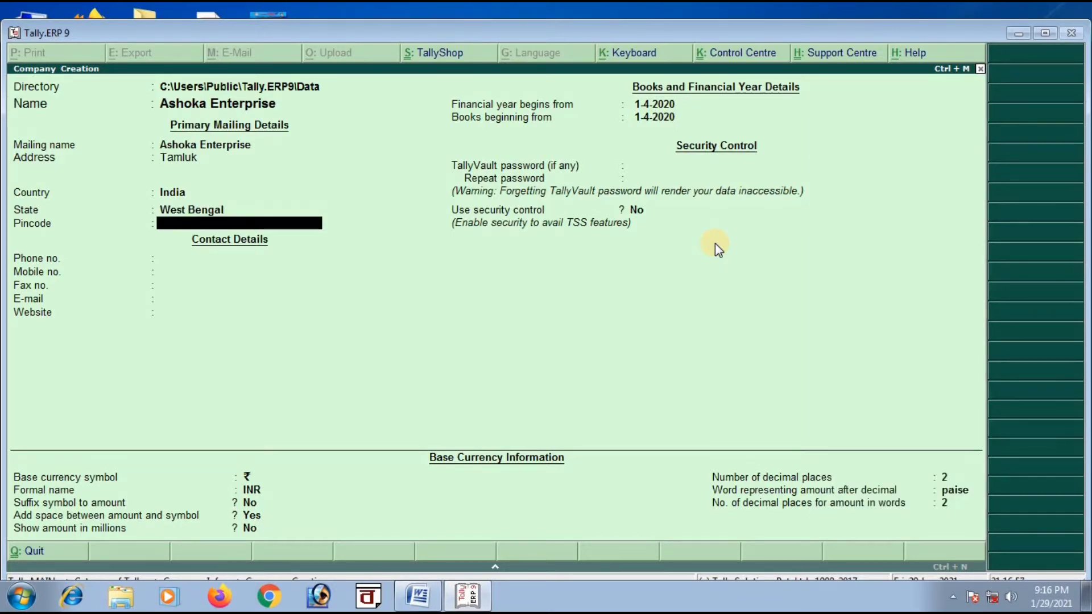
pyautogui.write('721654')
pyautogui.press('Return')
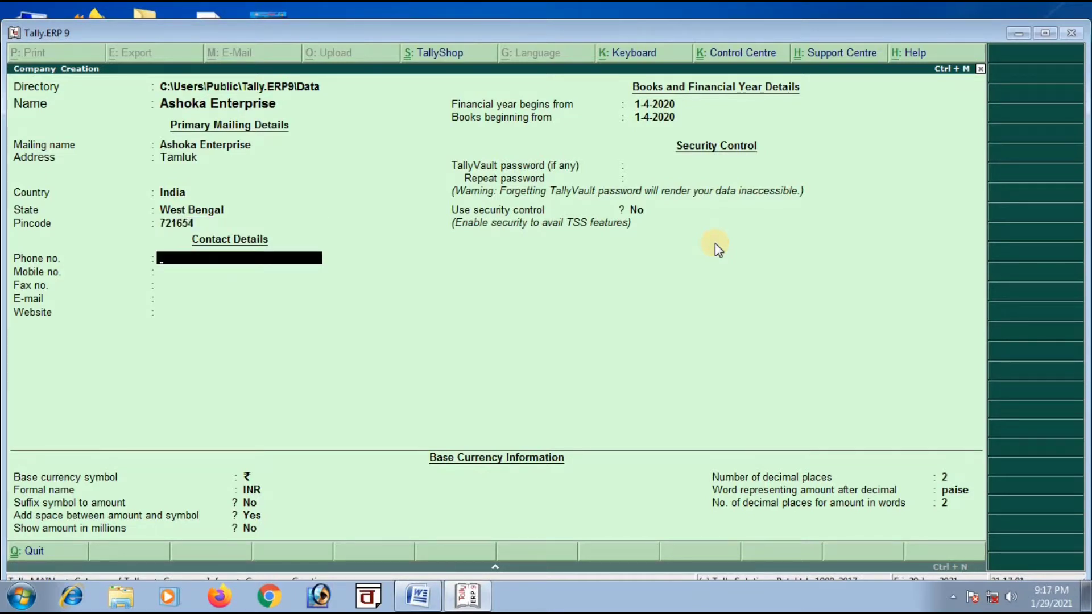
# Step: Leave the contact details and TallyVault password blank, keeping 1-4-2020 as the start of the financial year and books
pyautogui.press('Return')
pyautogui.press('Return')
pyautogui.press('Return')
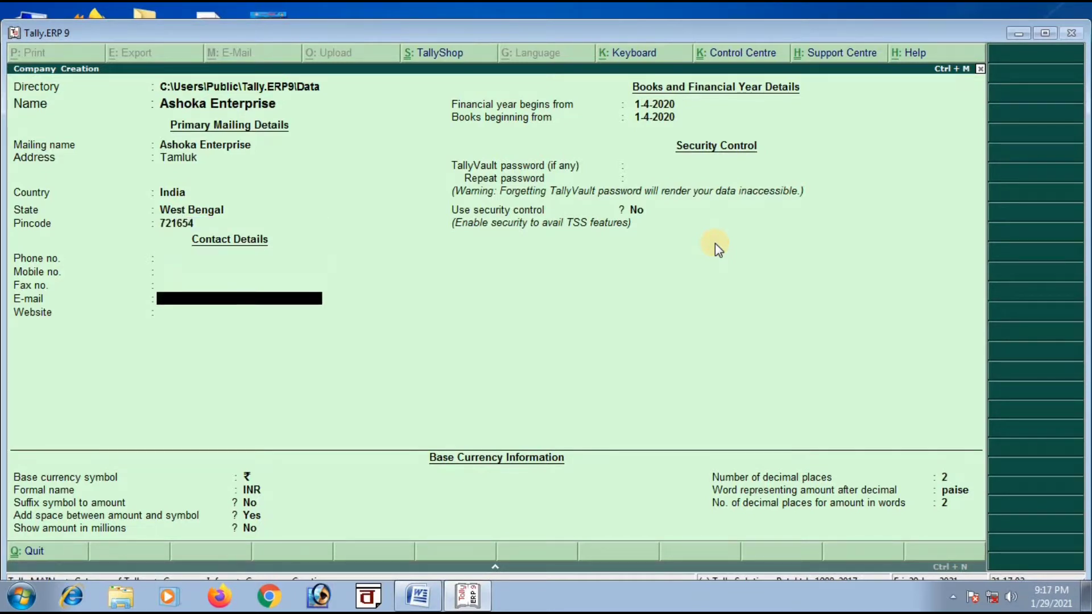
pyautogui.press('Return')
pyautogui.press('Return')
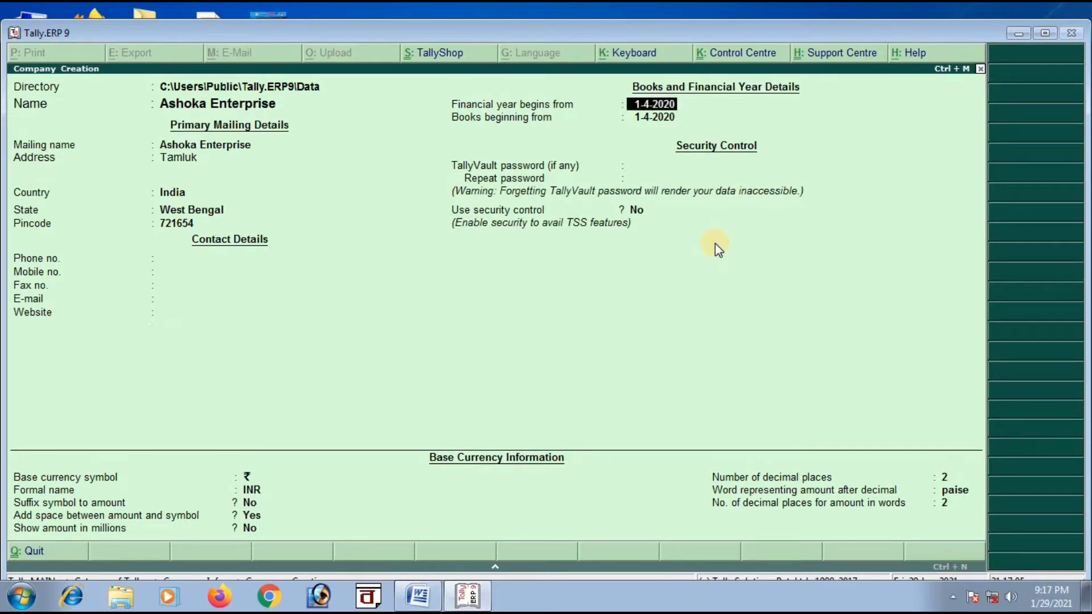
pyautogui.press('Return')
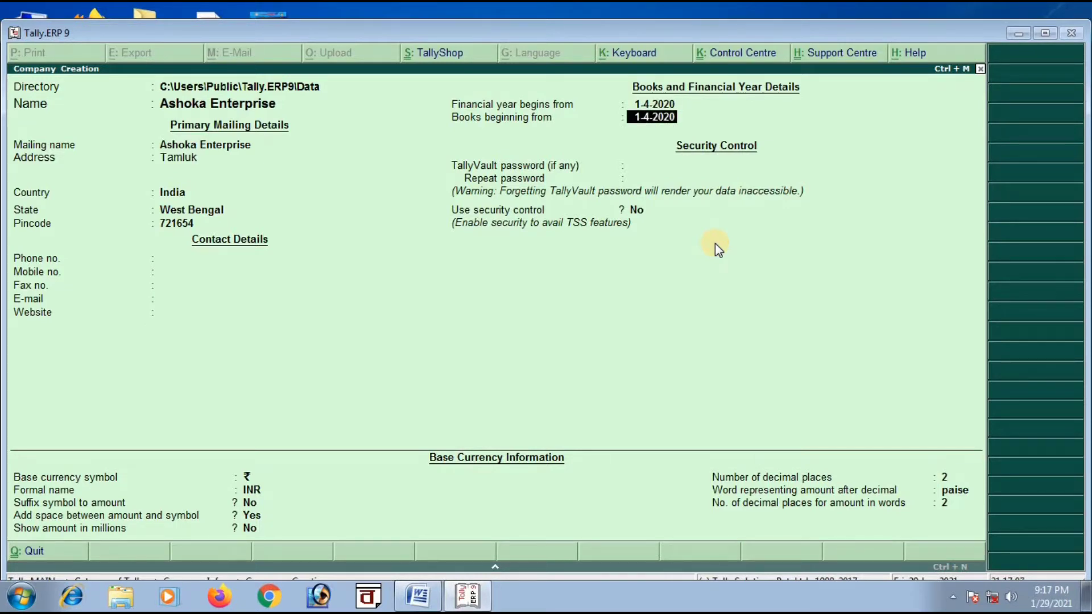
pyautogui.press('Return')
pyautogui.press('Return')
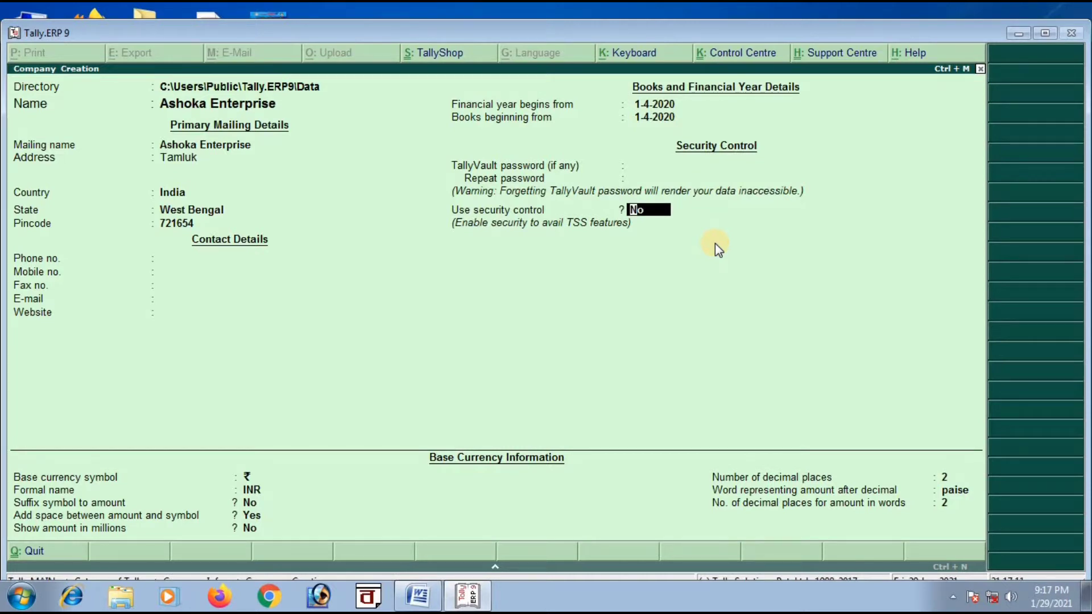
# Step: Keep security control at No and the default INR currency settings, accept the new company, and return to Gateway of Tally
pyautogui.press('Return')
pyautogui.press('Return')
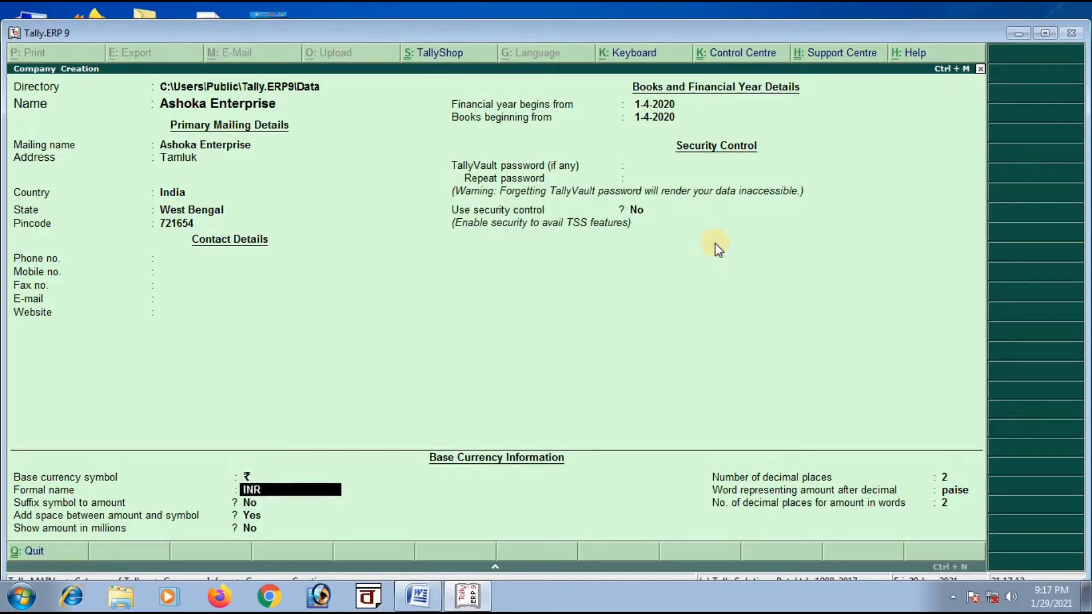
pyautogui.press('Return')
pyautogui.press('Return')
pyautogui.press('Return')
pyautogui.press('Return')
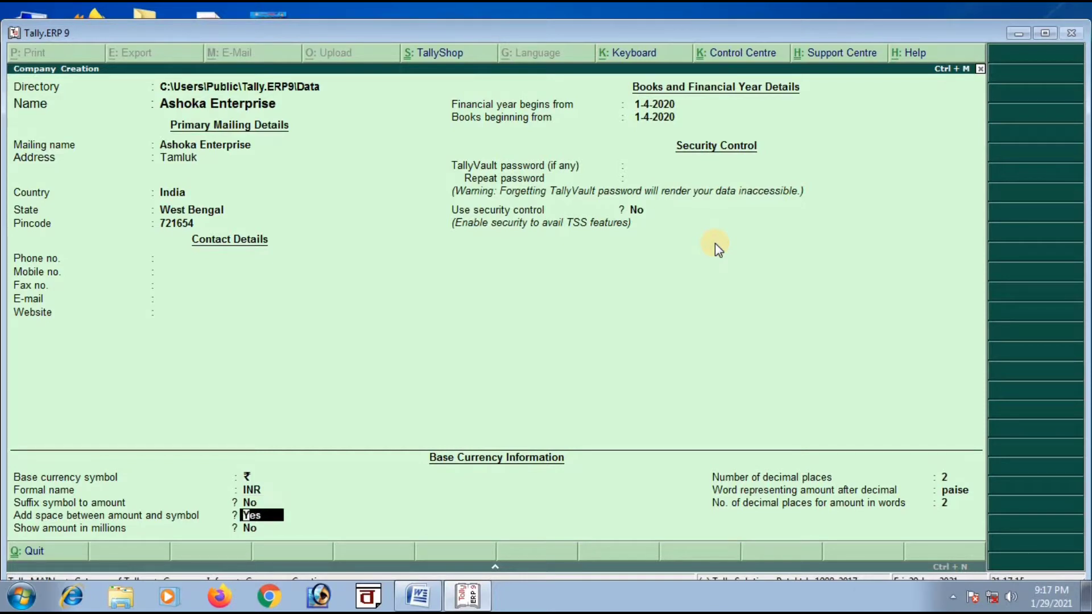
pyautogui.press('Return')
pyautogui.press('Return')
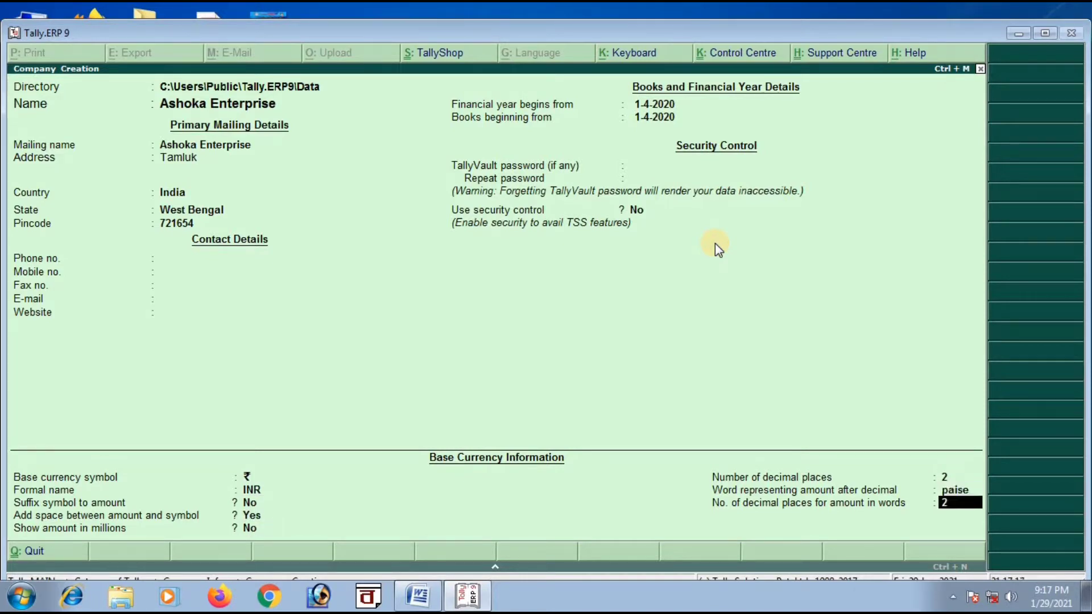
pyautogui.press('Return')
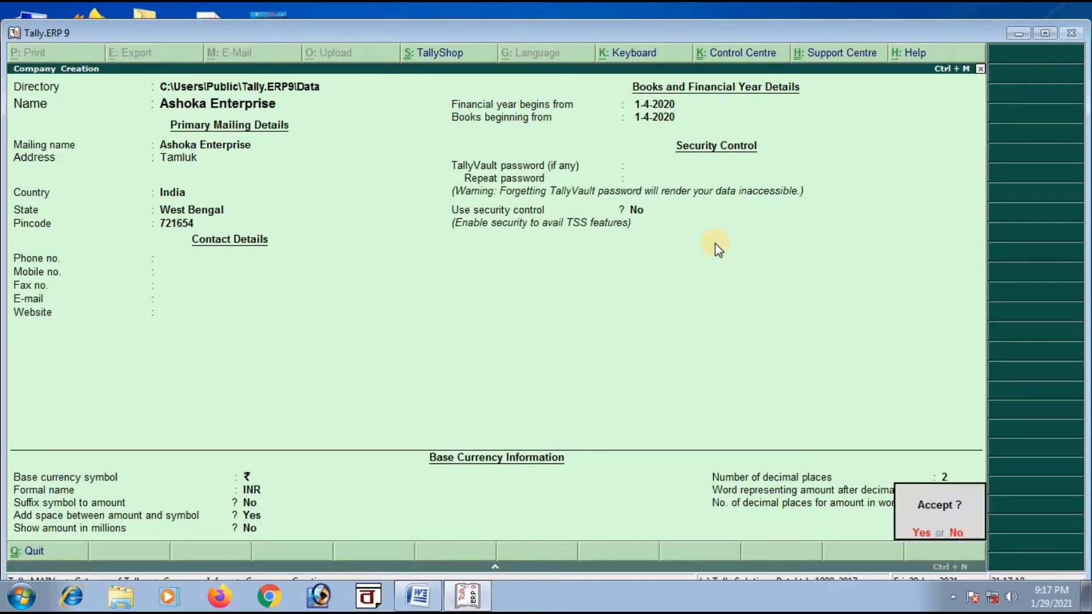
pyautogui.press('Return')
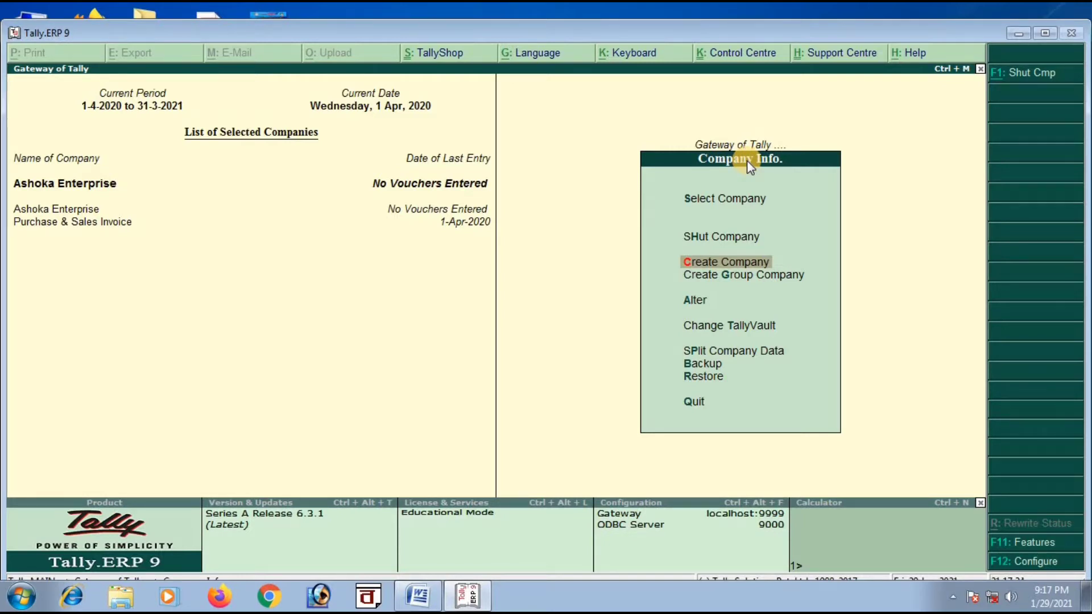
pyautogui.press('Escape')
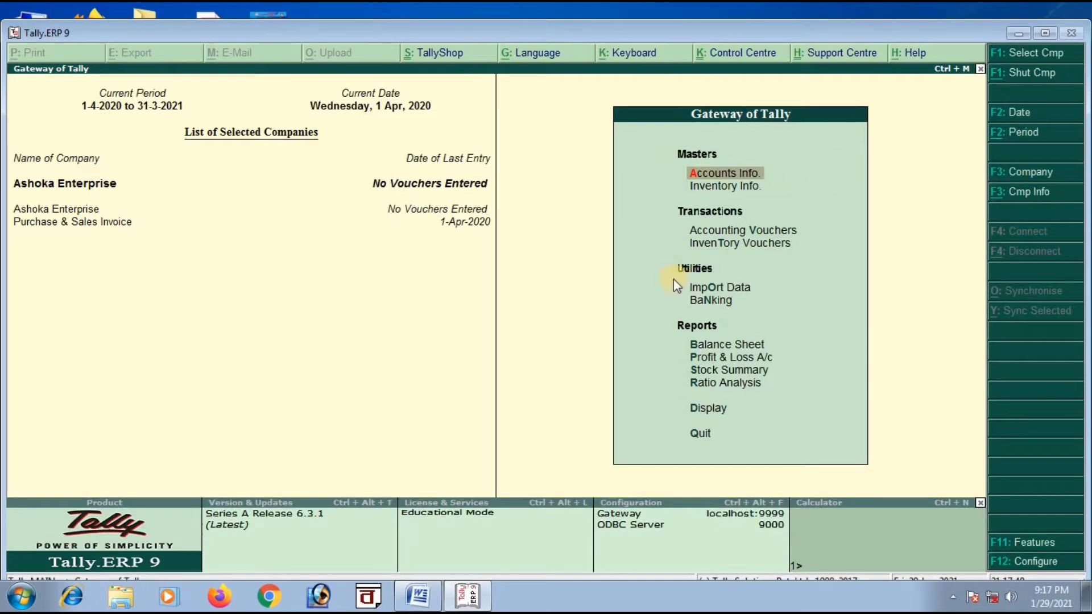
# Step: Review the June transactions in the Word document, and start creating a single ledger in Tally.ERP 9
pyautogui.click(418, 596)
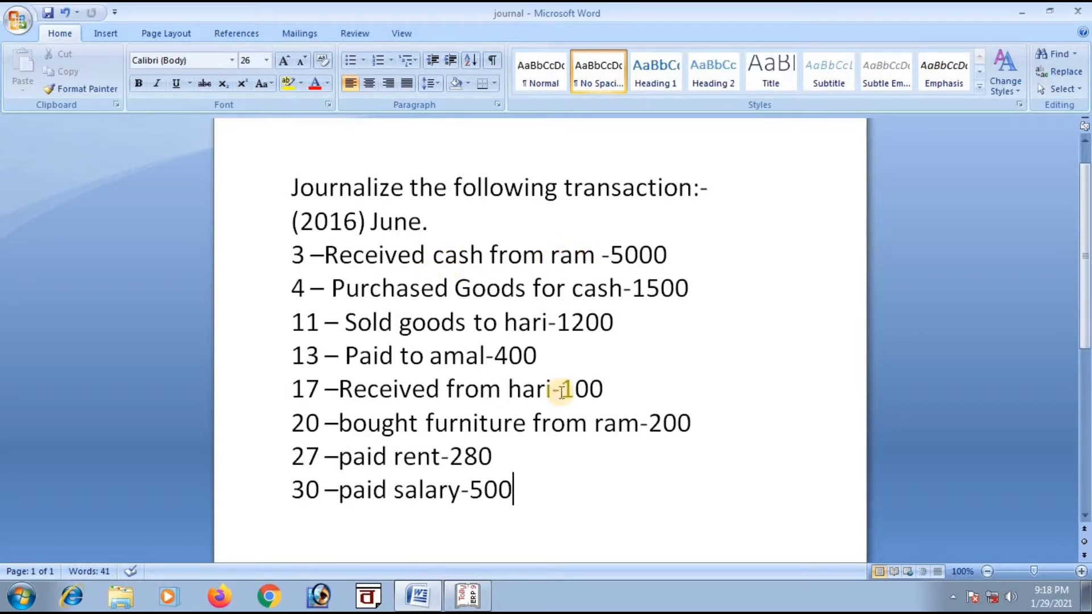
pyautogui.click(467, 595)
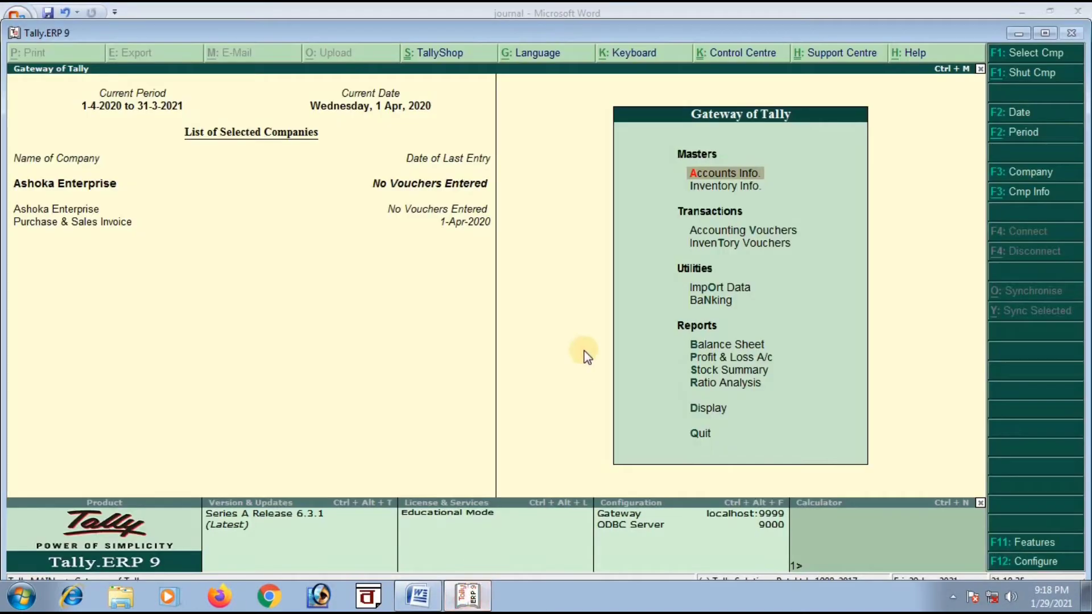
pyautogui.click(739, 176)
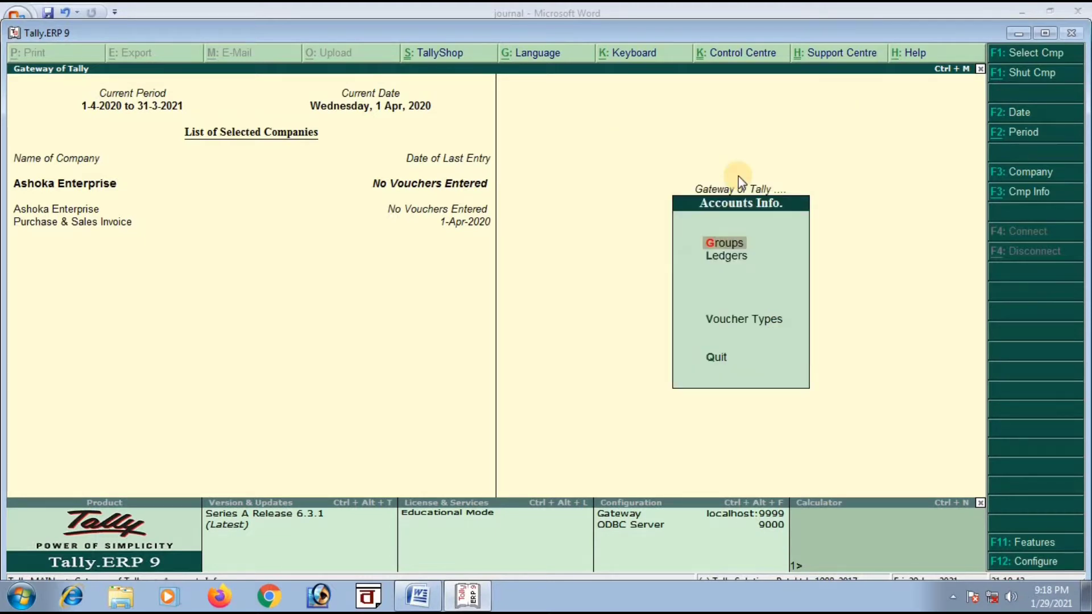
pyautogui.press('Down')
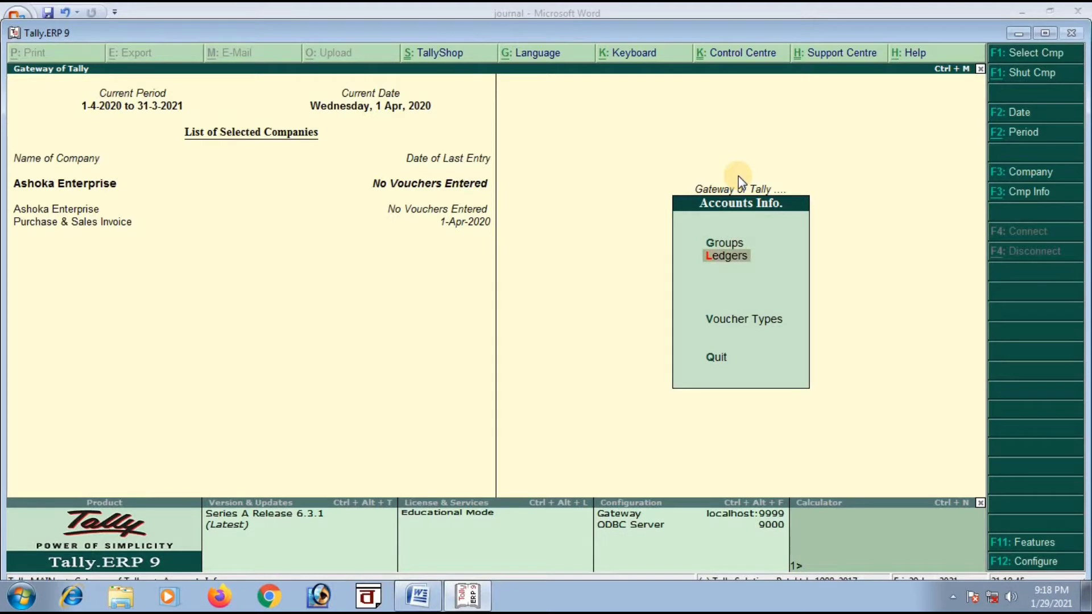
pyautogui.press('Return')
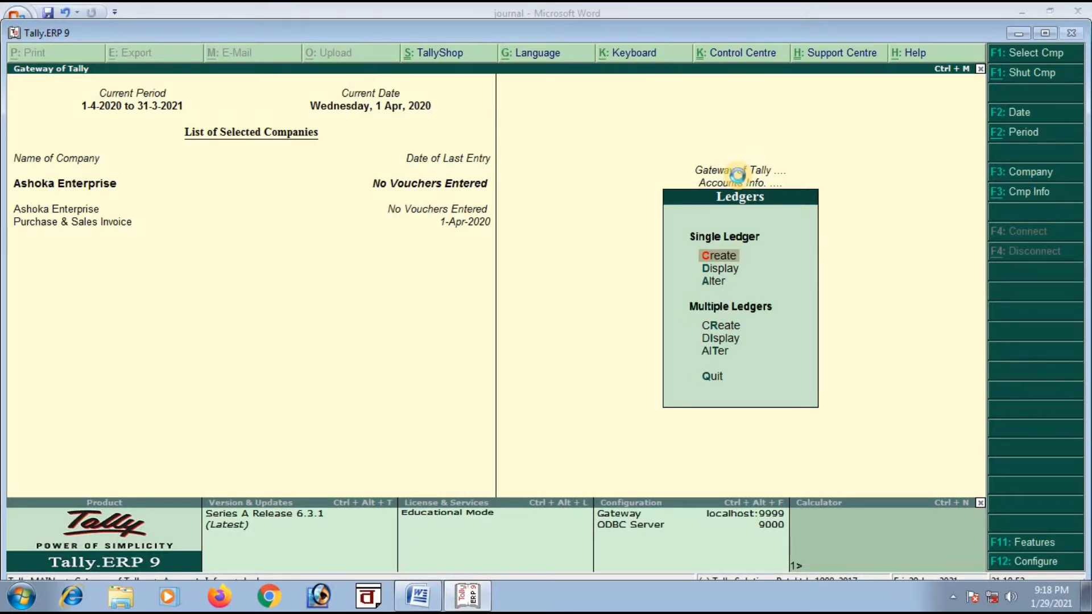
pyautogui.press('Return')
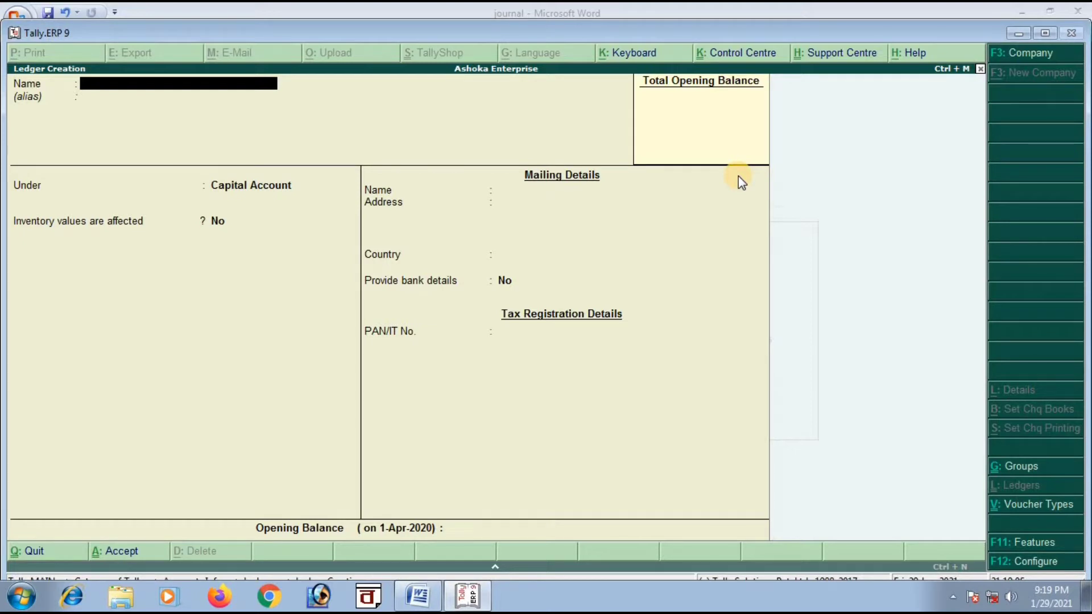
# Step: Name the ledger after the payer in the June 3 transaction, with the suffix A/c, and group it under Sundry Creditors
pyautogui.write('Ram a/c')
pyautogui.press('Return')
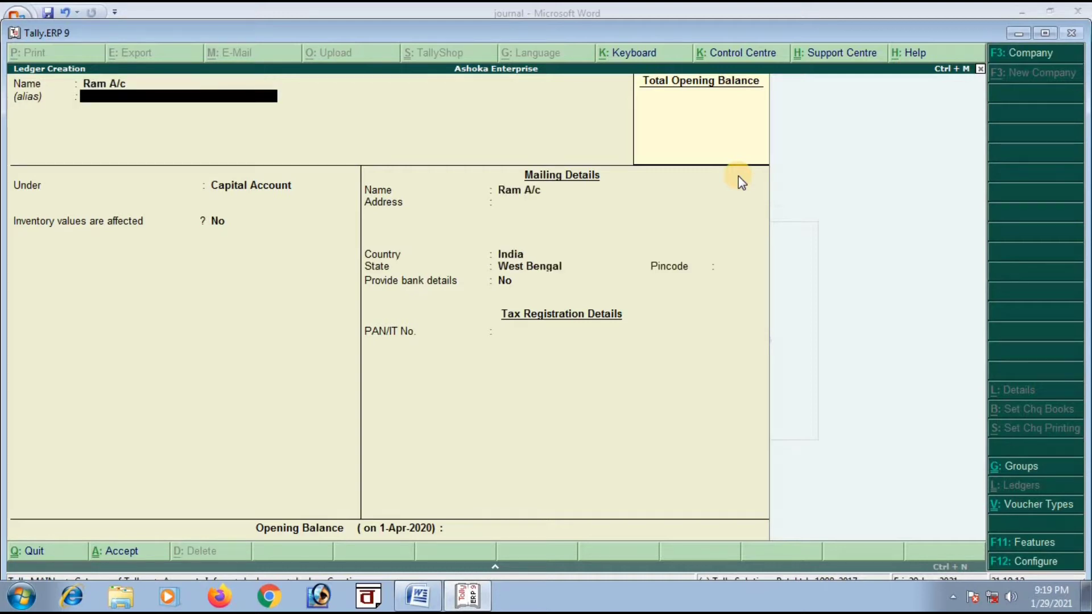
pyautogui.press('Return')
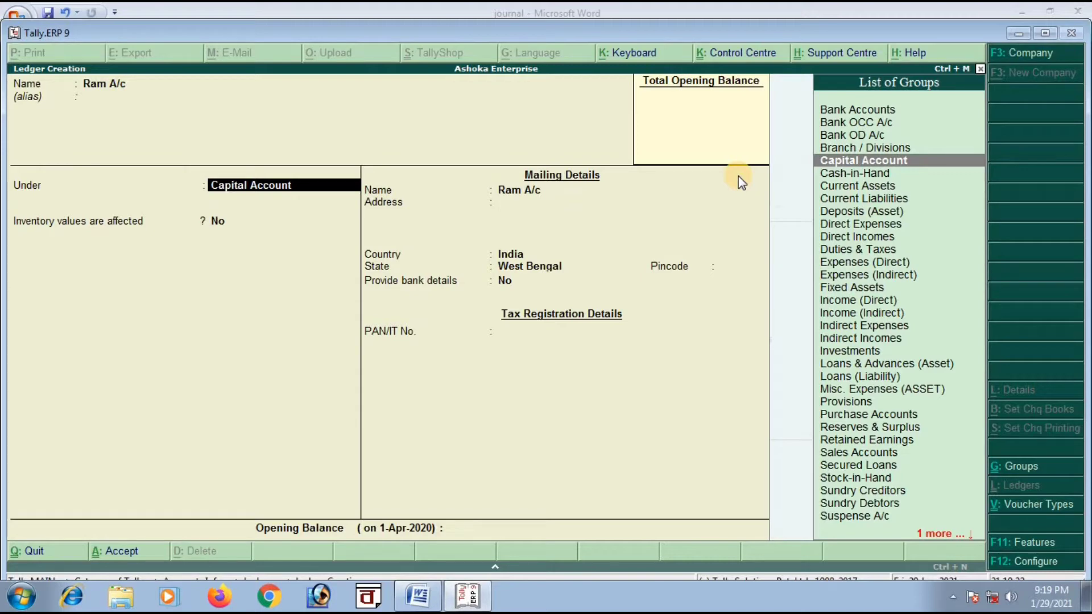
pyautogui.click(416, 594)
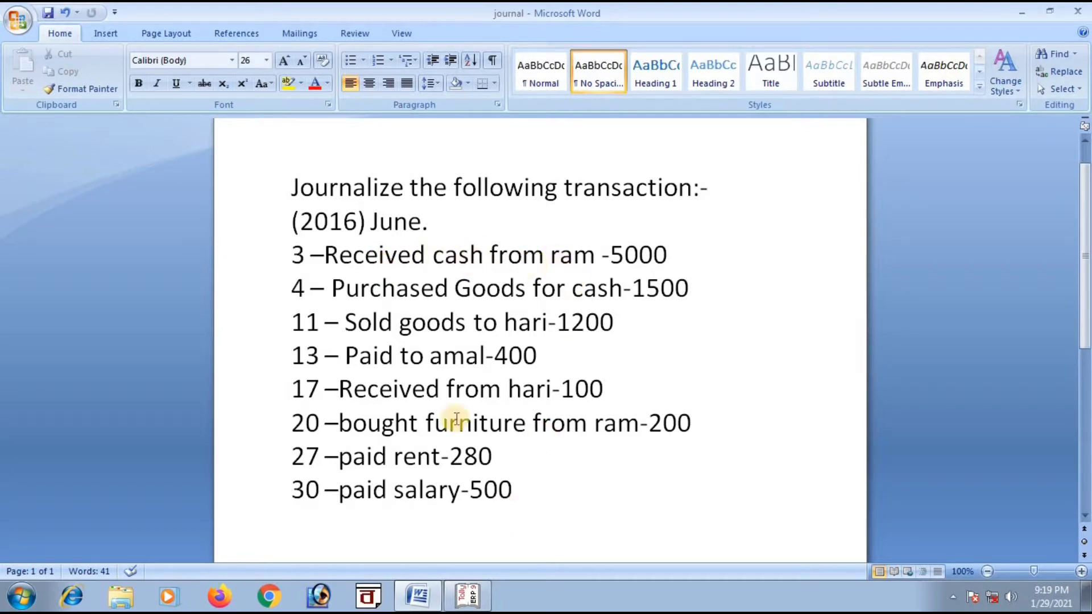
pyautogui.click(469, 594)
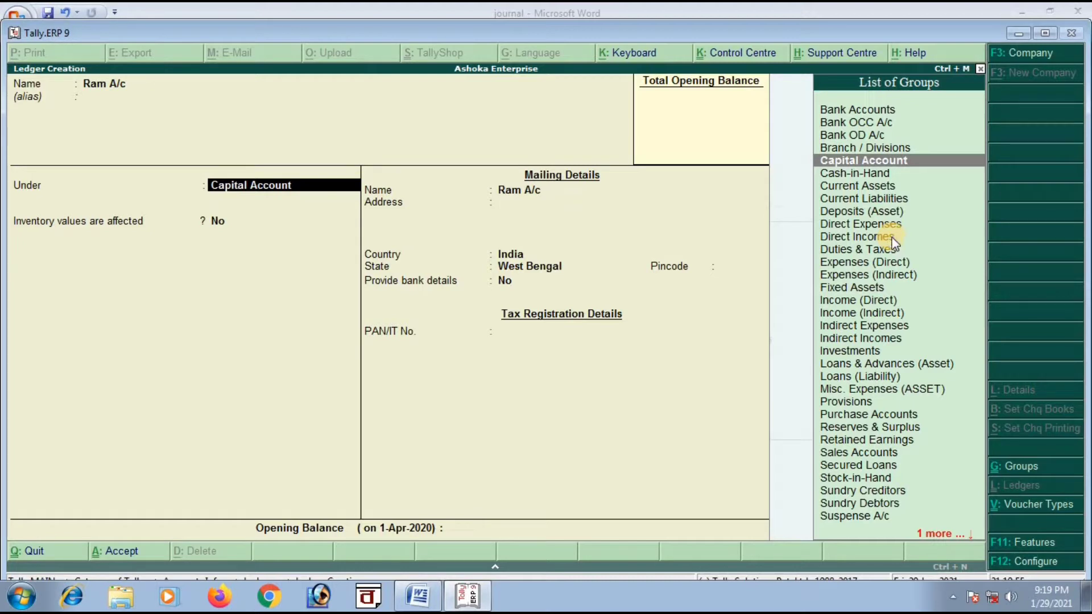
pyautogui.write('S')
pyautogui.press('Down')
pyautogui.press('Down')
pyautogui.press('Down')
pyautogui.press('Down')
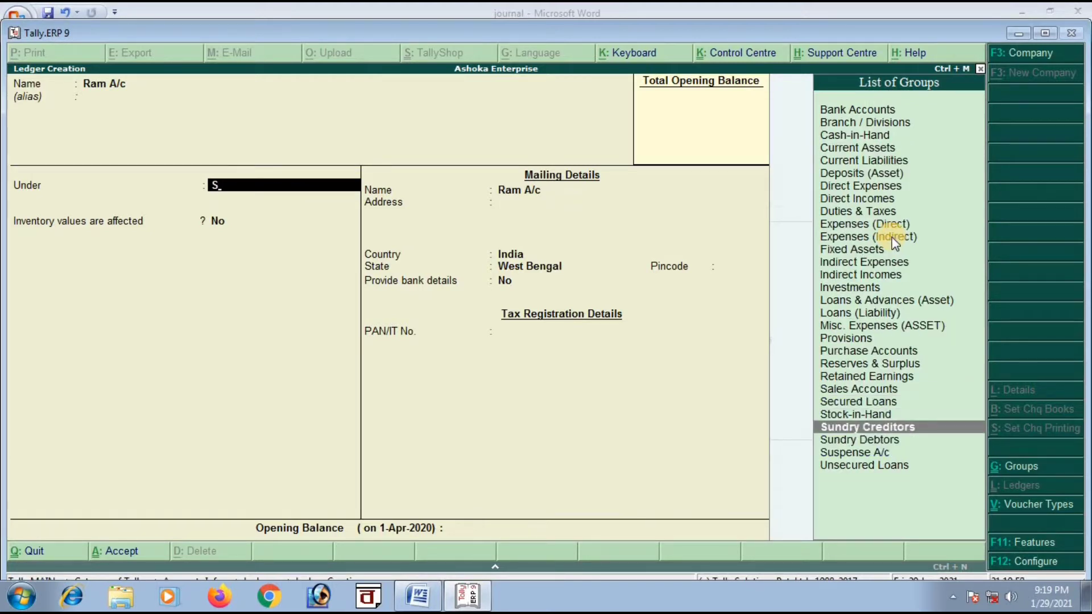
pyautogui.press('Return')
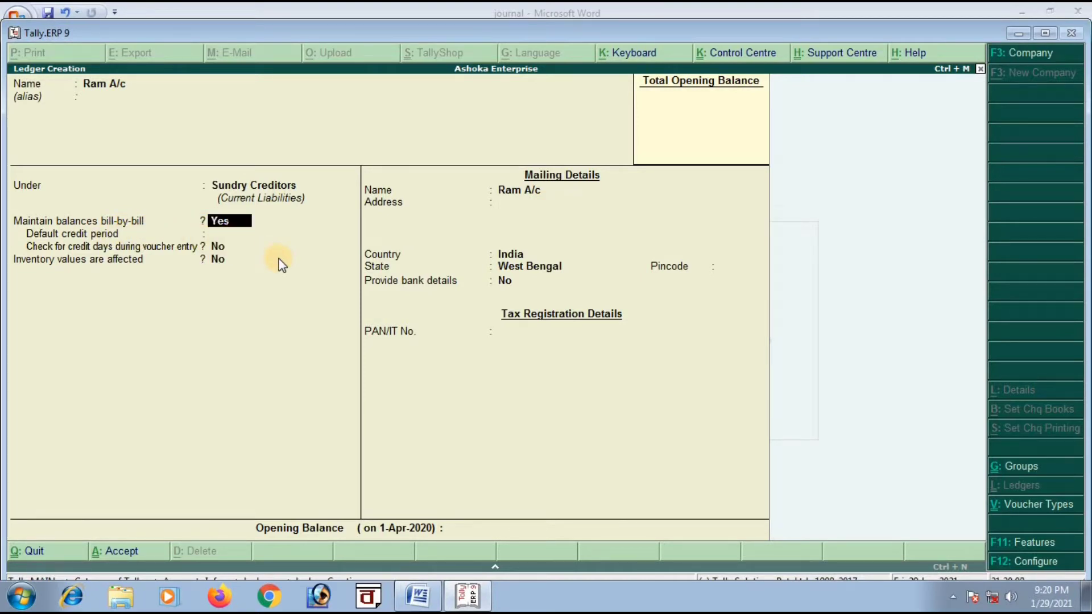
# Step: Set the creditor ledger's bill-by-bill balances to No, keep inventory values at No and the default mailing details, and save the ledger
pyautogui.write('n')
pyautogui.press('Return')
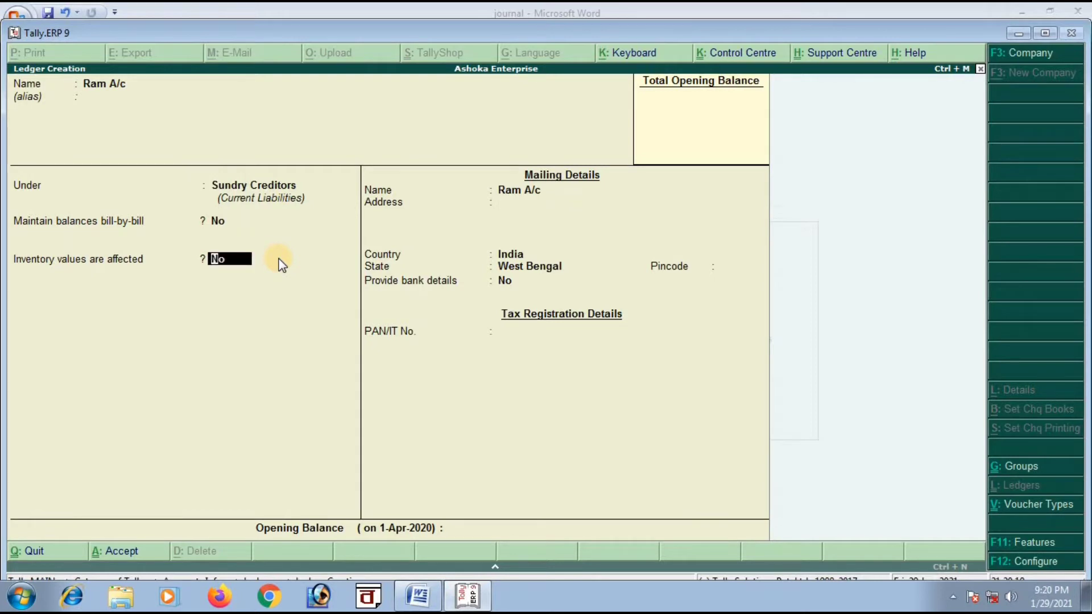
pyautogui.press('Return')
pyautogui.press('Return')
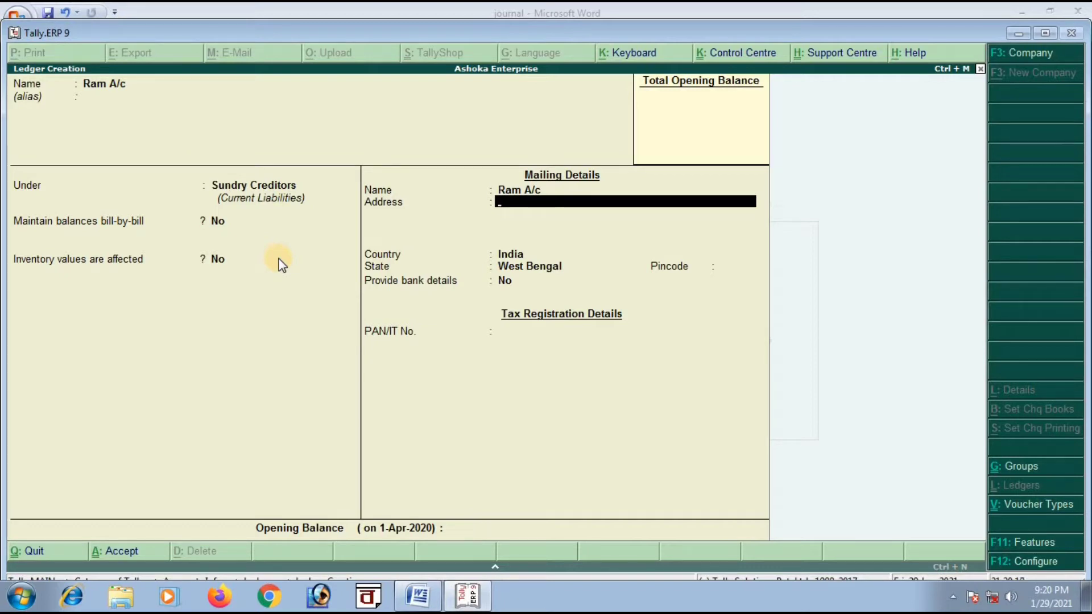
pyautogui.press('Return')
pyautogui.press('Return')
pyautogui.press('Return')
pyautogui.press('Return')
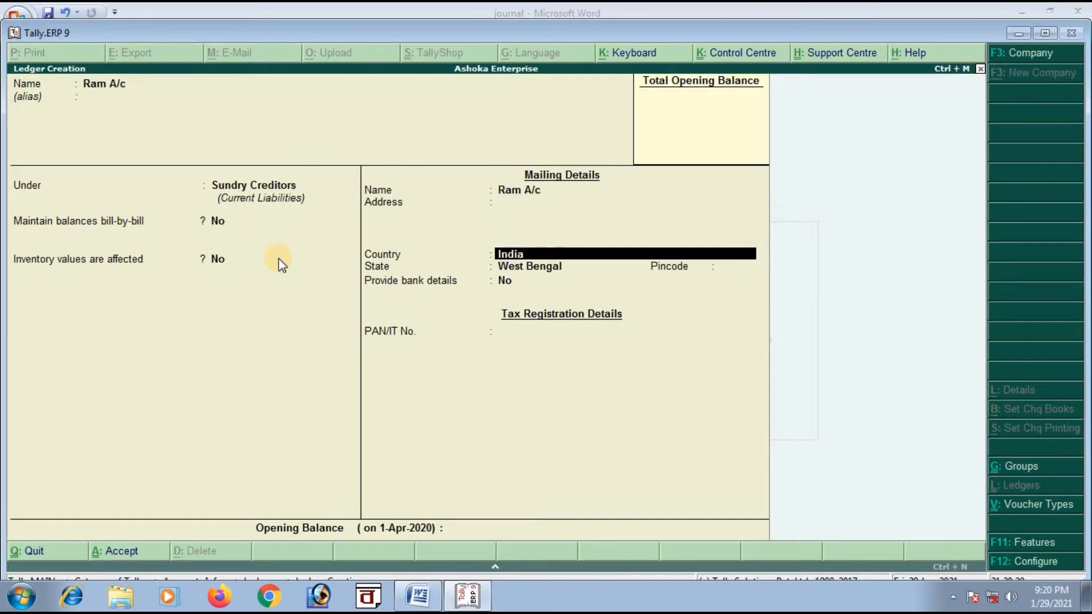
pyautogui.press('Return')
pyautogui.press('Return')
pyautogui.press('Return')
pyautogui.press('Return')
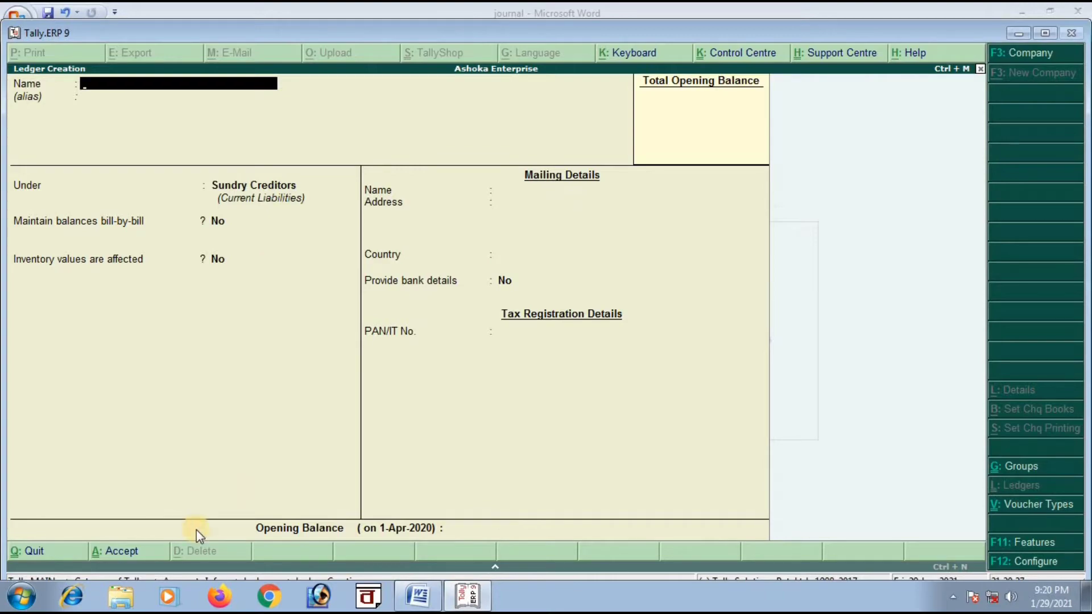
# Step: Name a new ledger after the June 11 buyer in the Word document, with the suffix A/c, and group it under Sundry Debtors
pyautogui.click(418, 596)
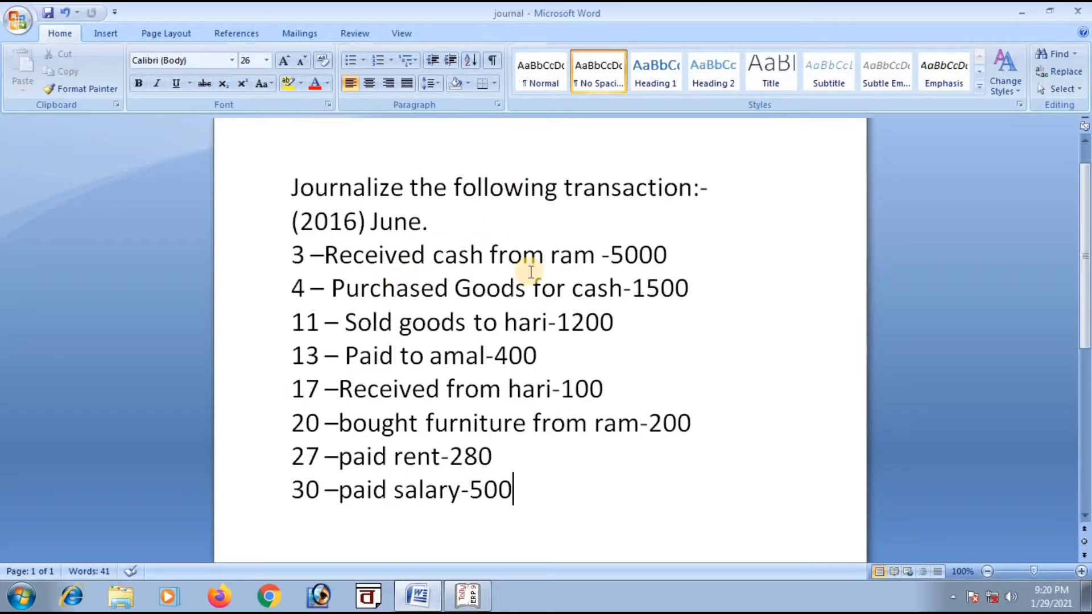
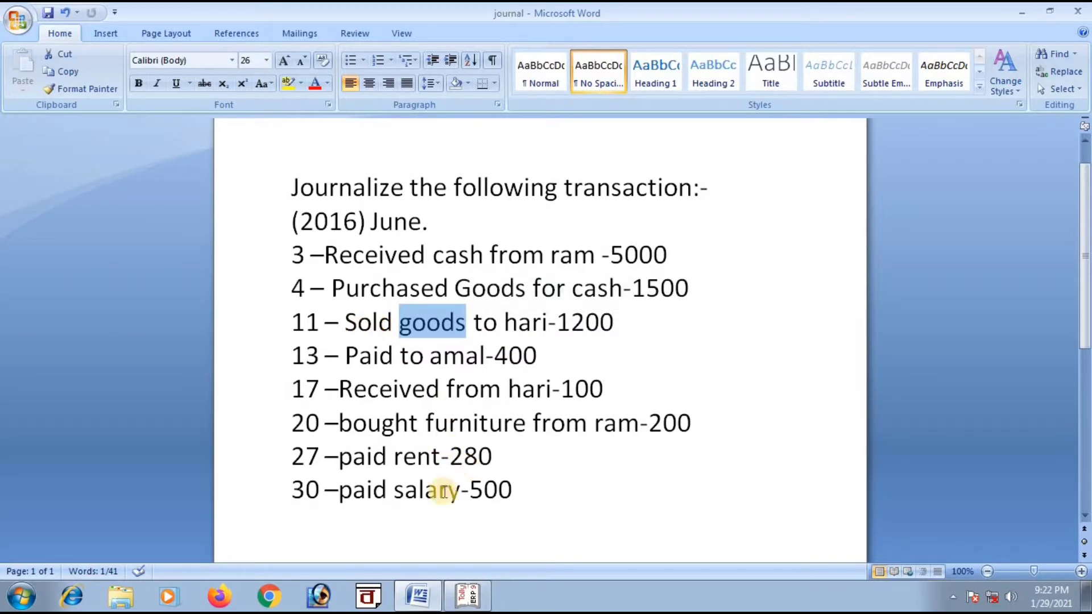
pyautogui.click(467, 596)
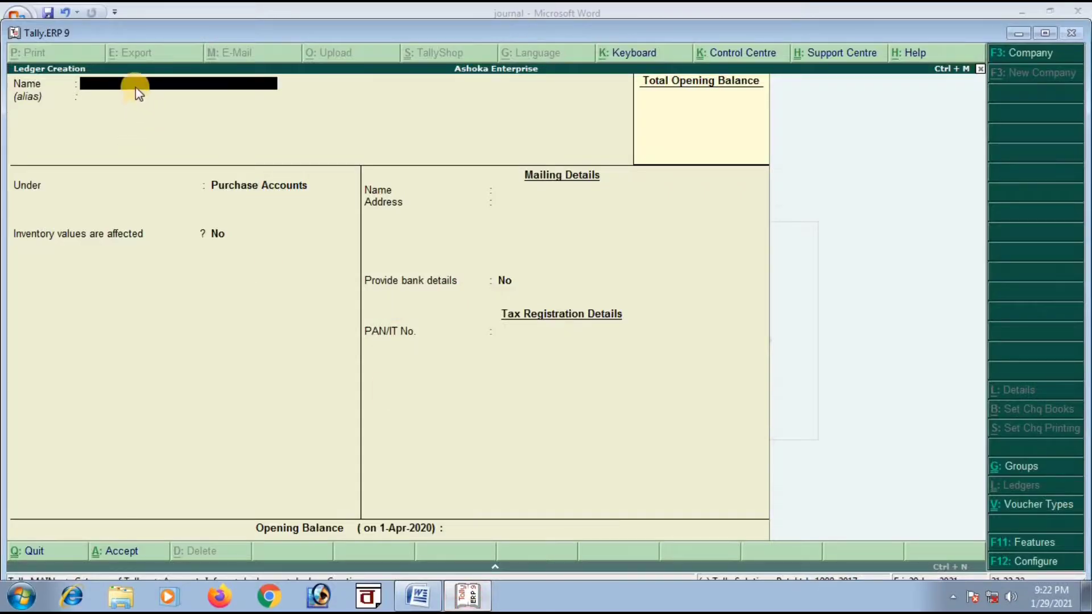
pyautogui.write('Hari A/c')
pyautogui.press('Return')
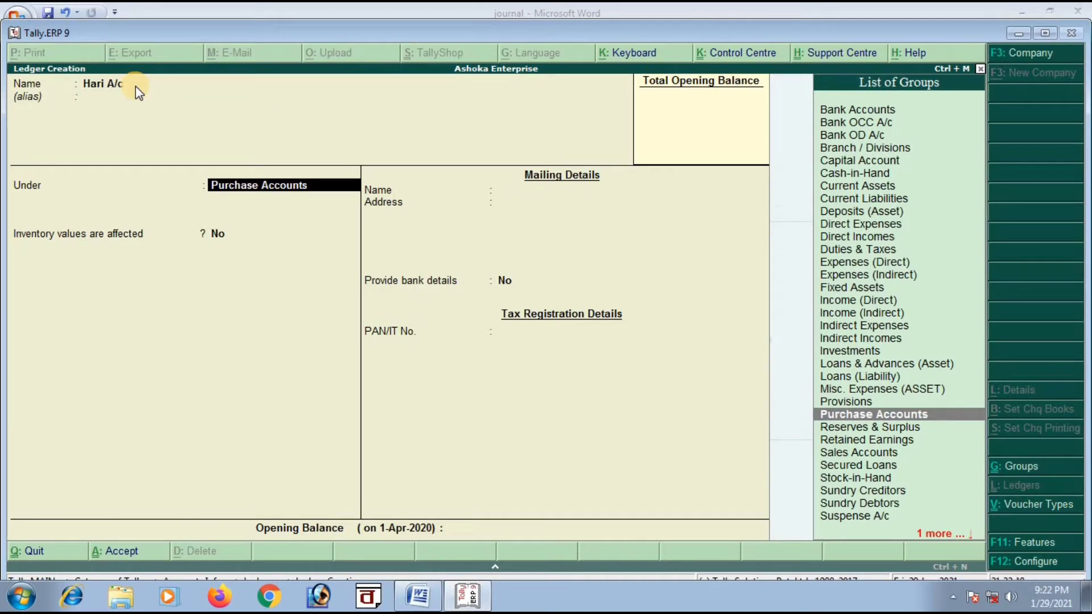
pyautogui.click(417, 596)
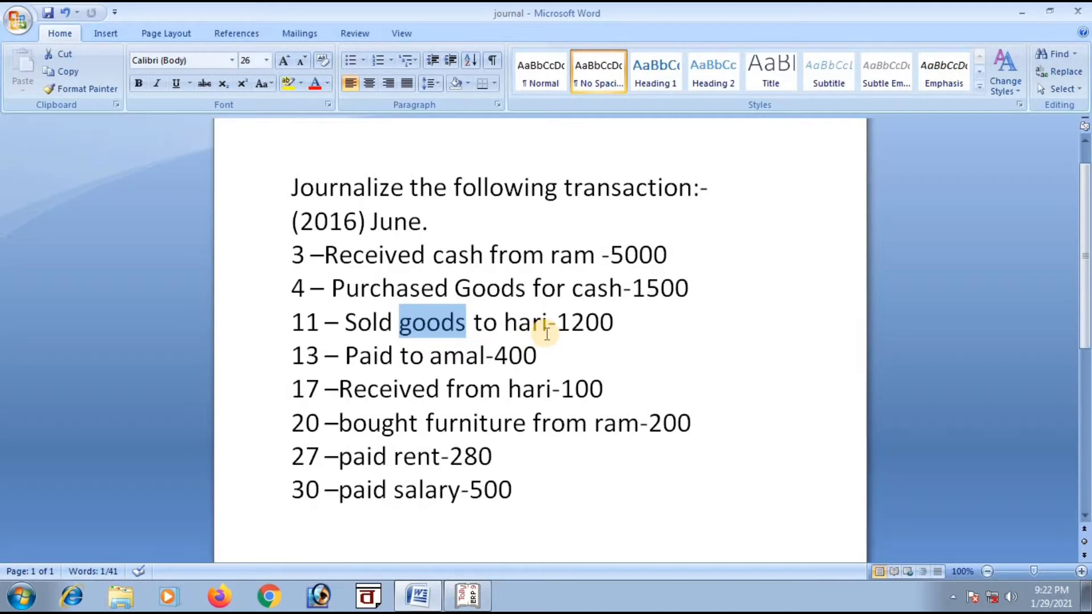
pyautogui.click(465, 577)
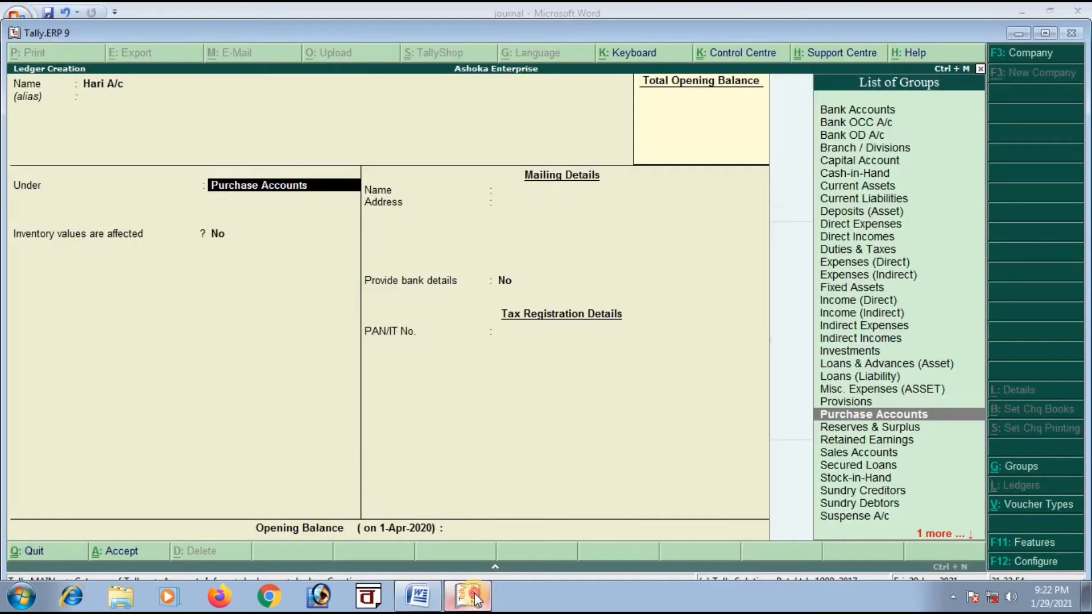
pyautogui.write('S')
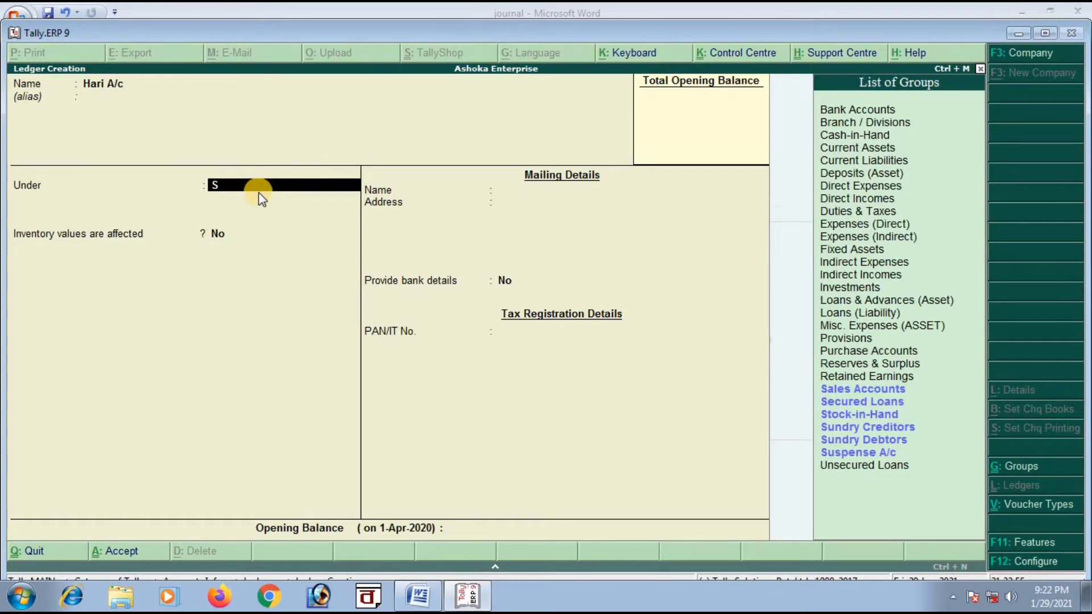
pyautogui.press('Down')
pyautogui.press('Down')
pyautogui.press('Down')
pyautogui.press('Down')
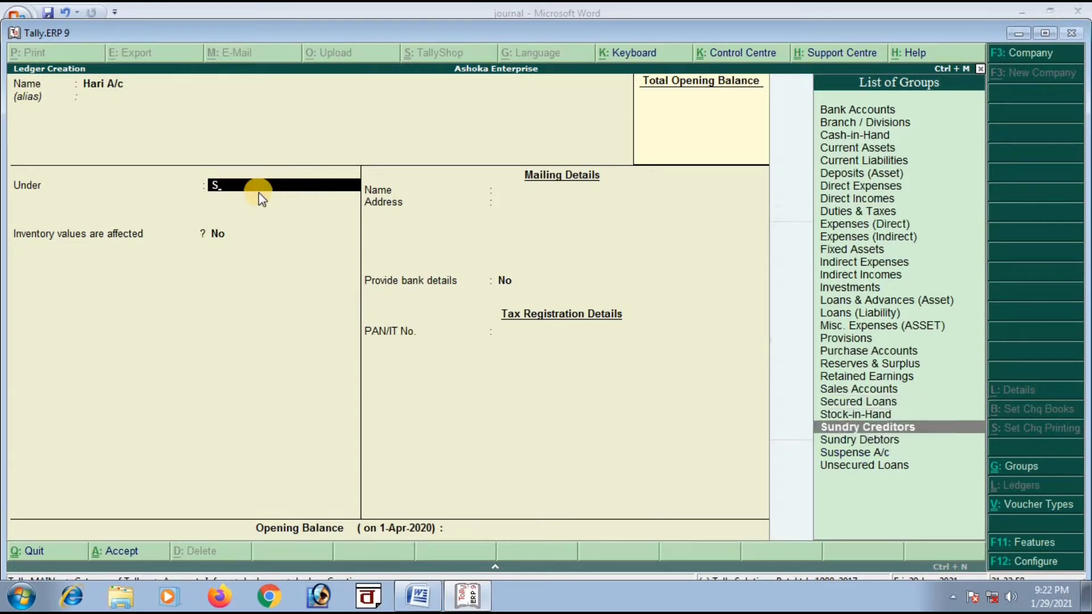
pyautogui.press('Return')
pyautogui.press('BackSpace')
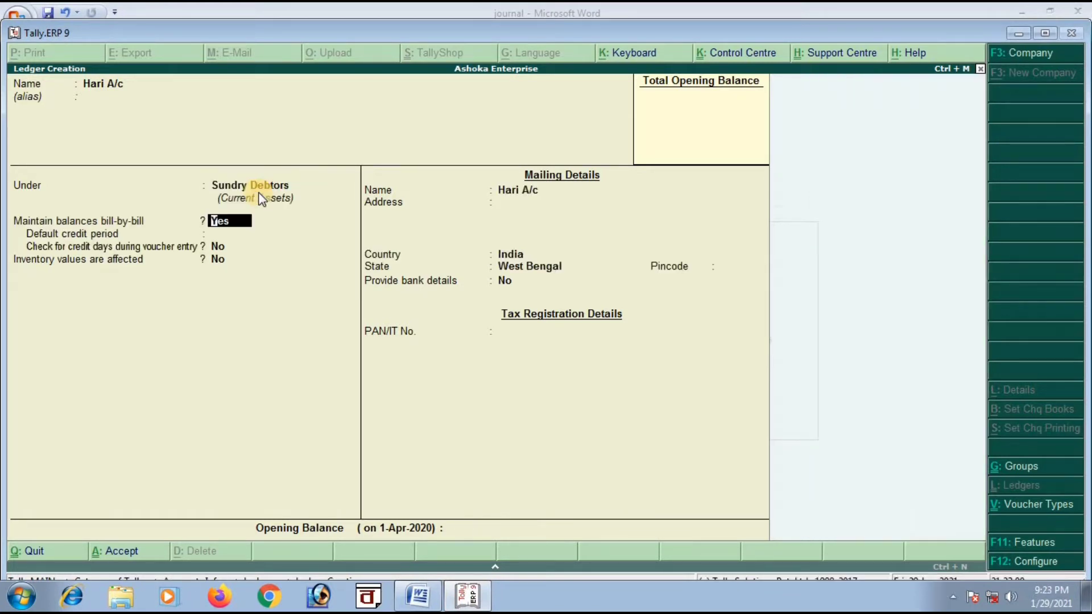
# Step: Set the debtor ledger's bill-by-bill balances to No, keep the remaining defaults with India and West Bengal, and save it
pyautogui.write('n')
pyautogui.press('Return')
pyautogui.press('Return')
pyautogui.press('Return')
pyautogui.press('Return')
pyautogui.press('Return')
pyautogui.press('Return')
pyautogui.press('Return')
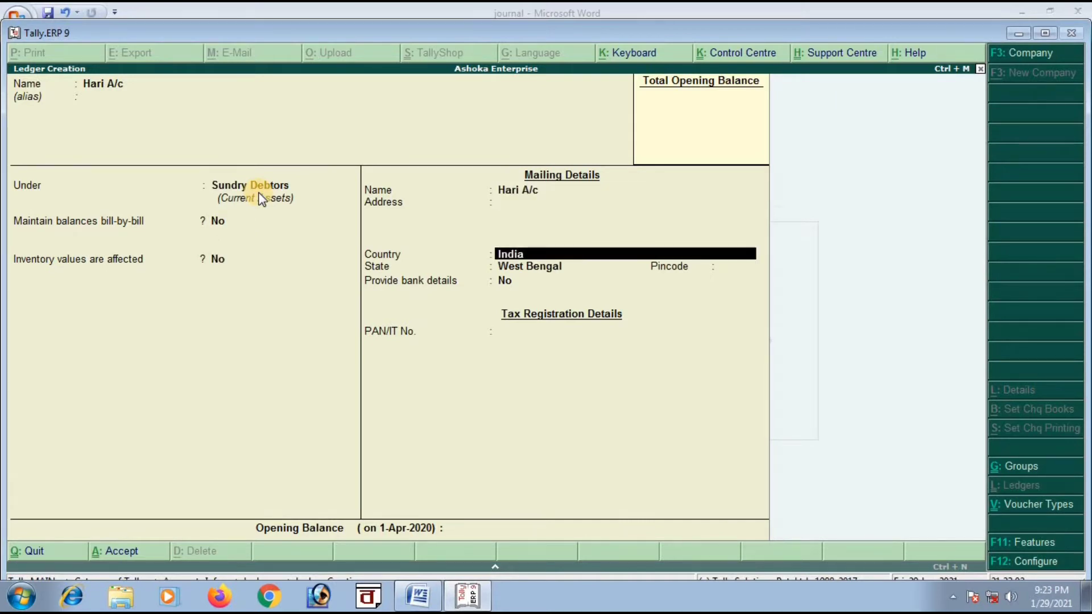
pyautogui.press('Return')
pyautogui.press('Return')
pyautogui.press('Return')
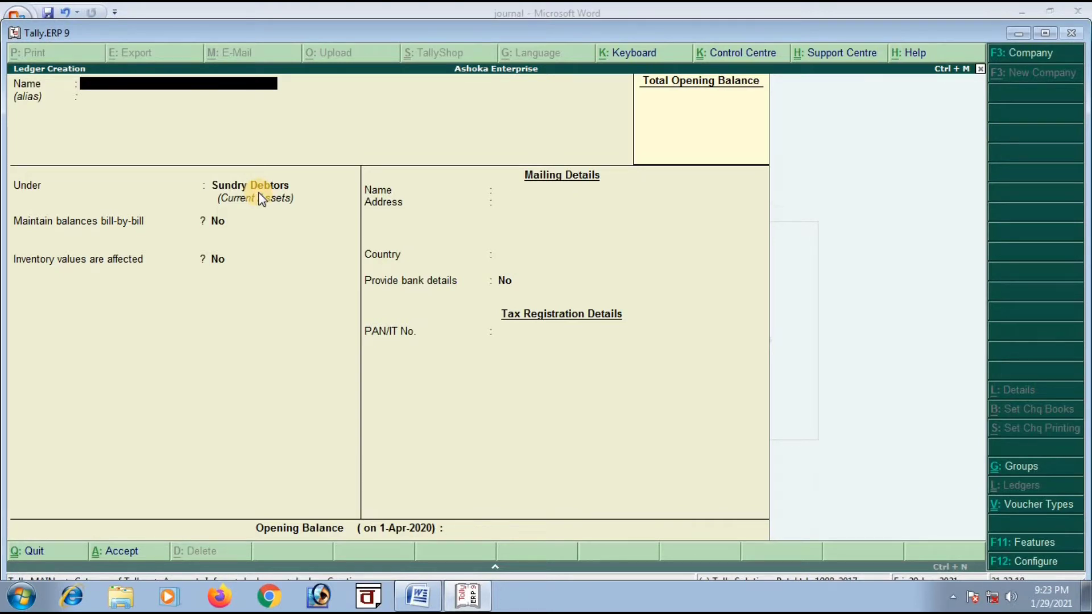
# Step: Create the Sales A/c ledger under Sales Accounts, with inventory values affected set to No and no opening balance
pyautogui.write('Sales a/c')
pyautogui.press('Return')
pyautogui.press('Return')
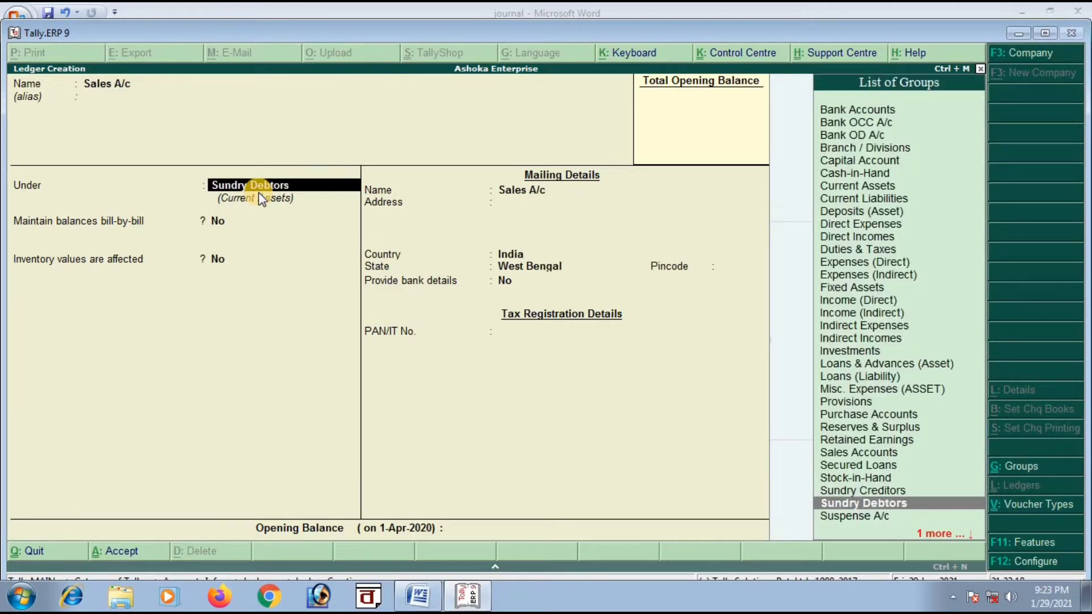
pyautogui.write('S')
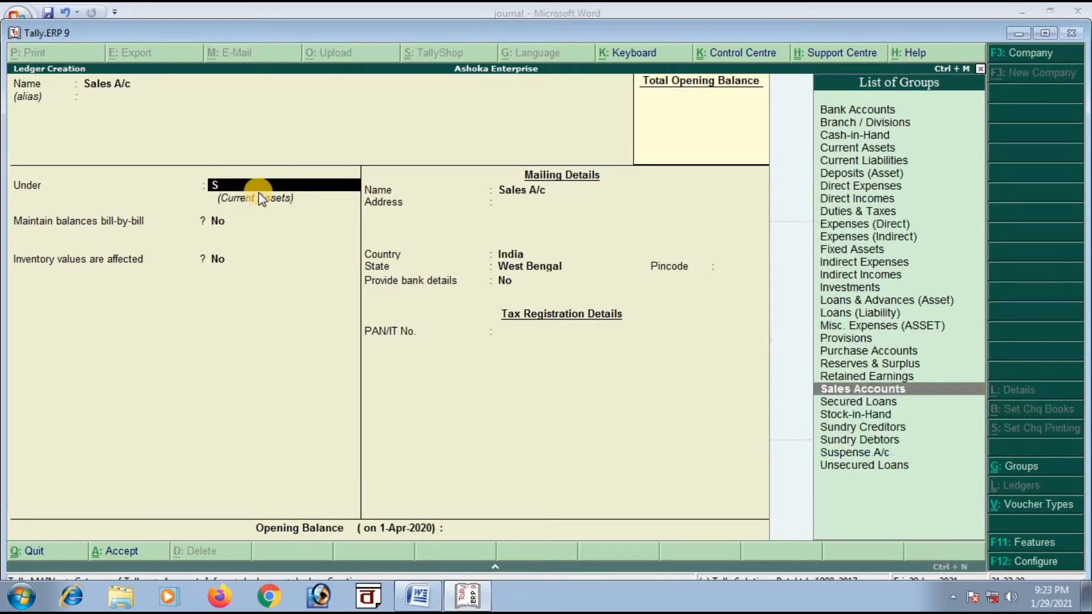
pyautogui.press('Return')
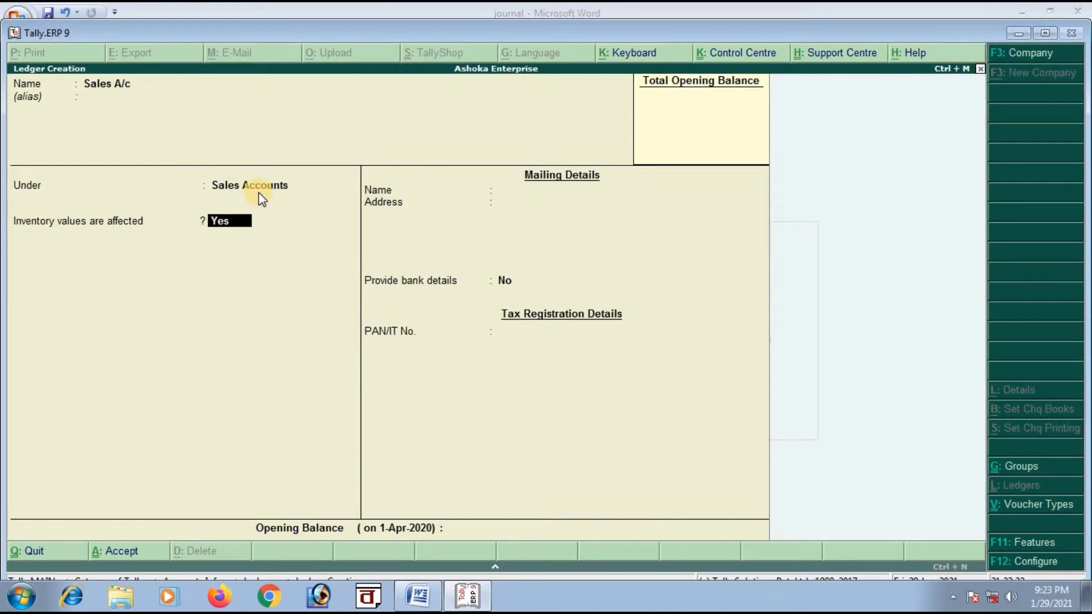
pyautogui.press('n')
pyautogui.press('Return')
pyautogui.press('Return')
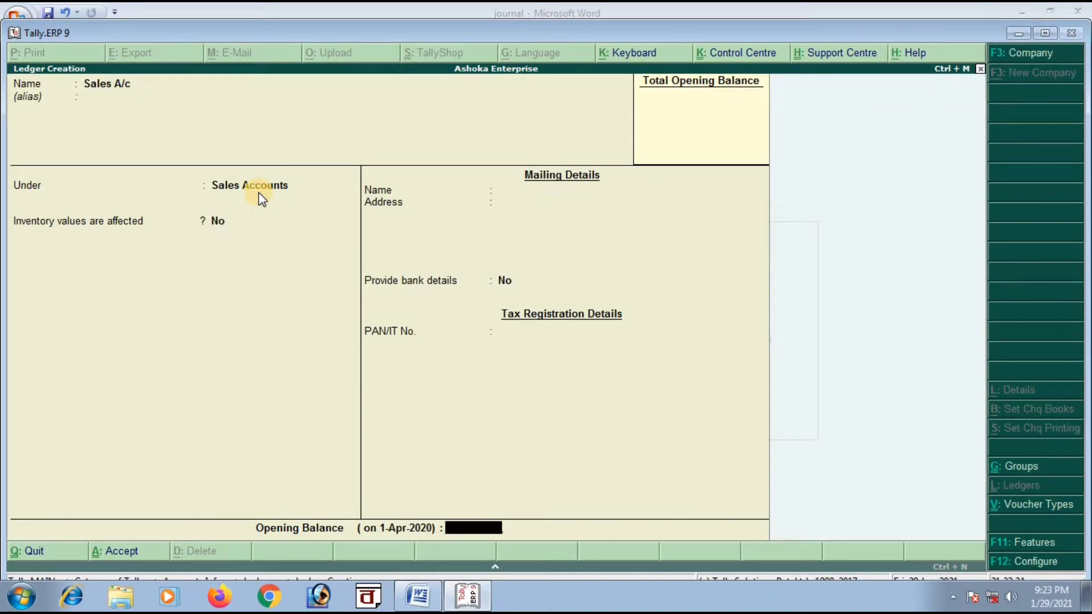
pyautogui.press('Return')
pyautogui.press('Return')
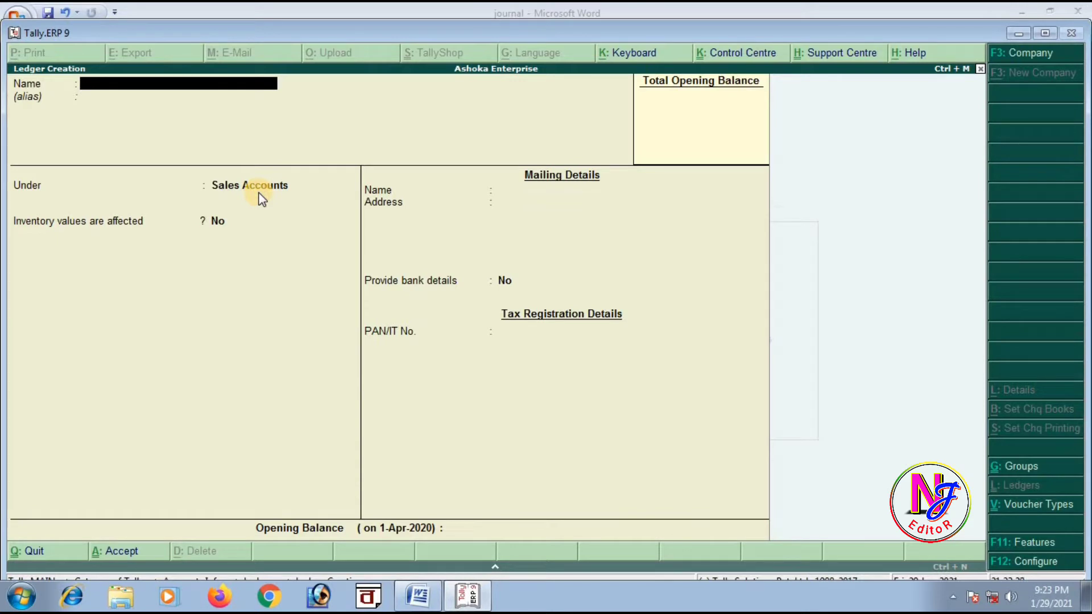
# Step: Keep ledger creation open and switch to the Word document to review the June 13 transaction
pyautogui.press('Escape')
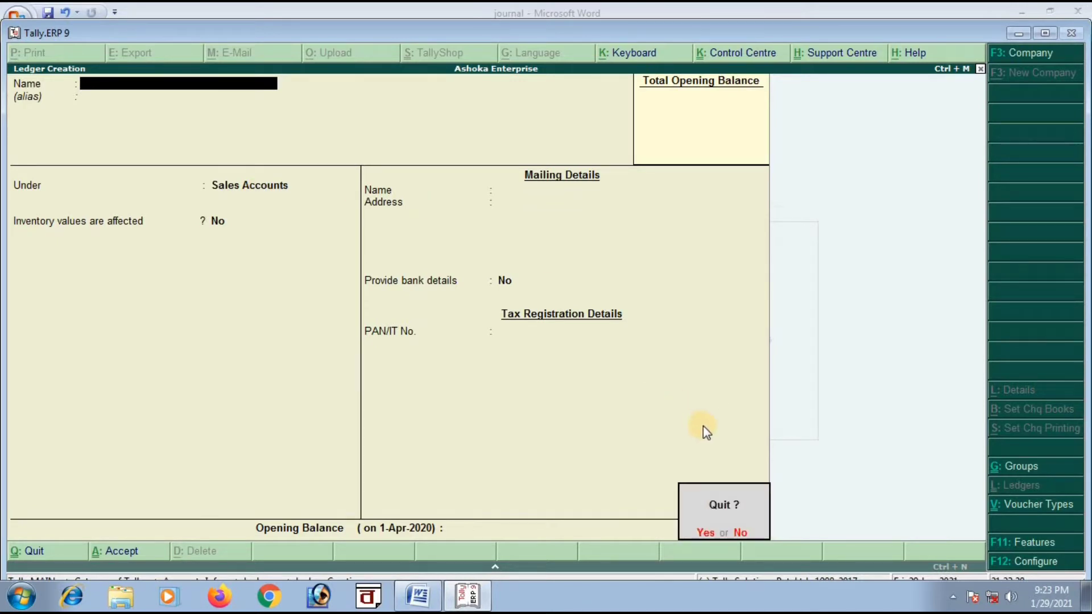
pyautogui.click(738, 534)
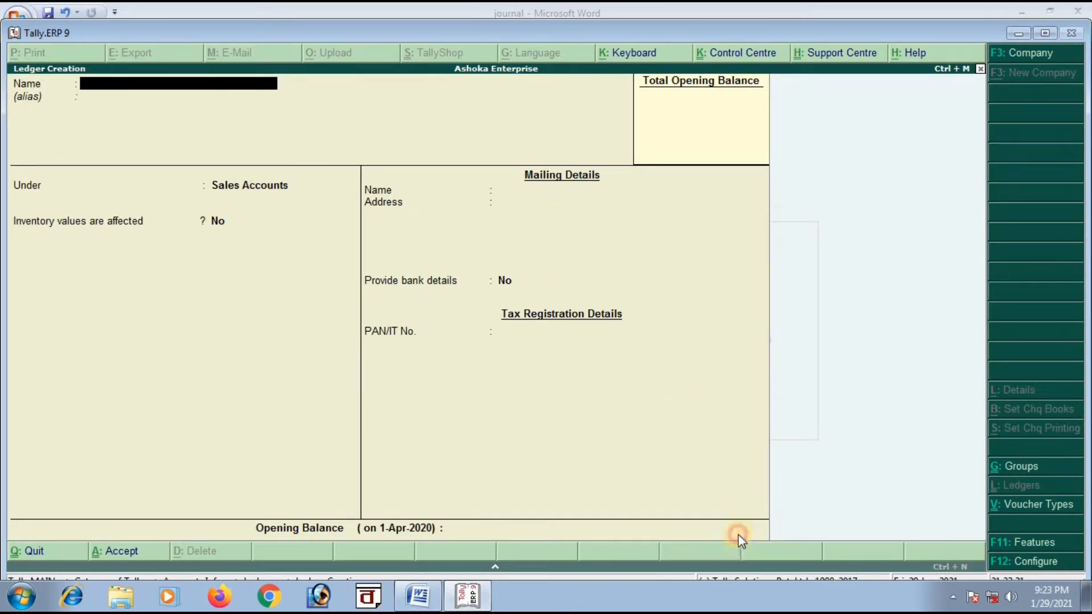
pyautogui.click(414, 594)
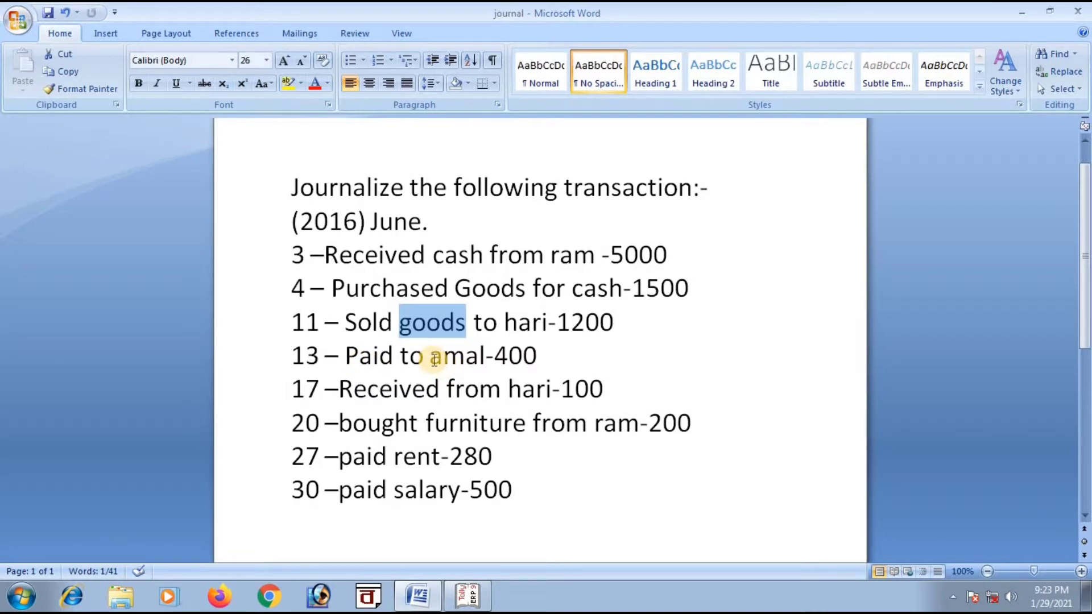
# Step: Name a new ledger in Tally.ERP 9 after the June 13 payee in the Word document, with the suffix A/c
pyautogui.moveTo(434, 358); pyautogui.dragTo(488, 362)
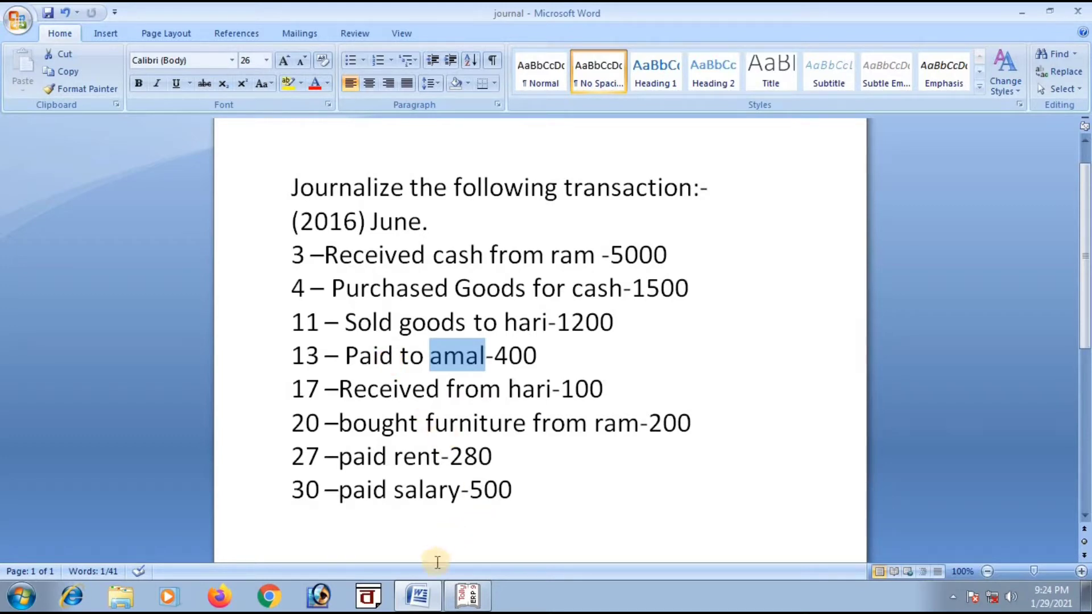
pyautogui.click(466, 596)
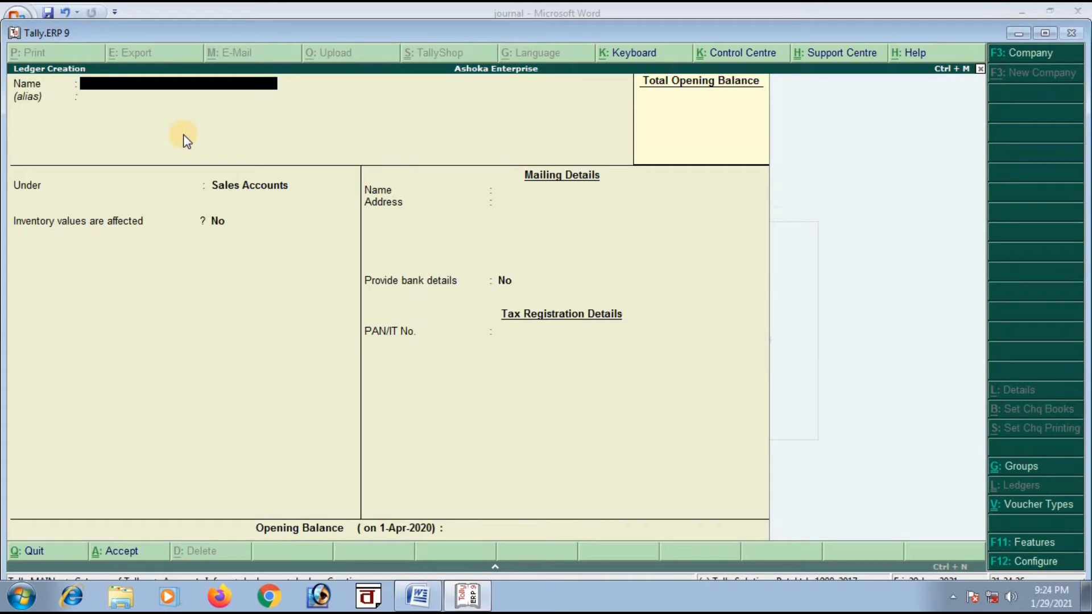
pyautogui.write('Amal a/c')
pyautogui.press('Return')
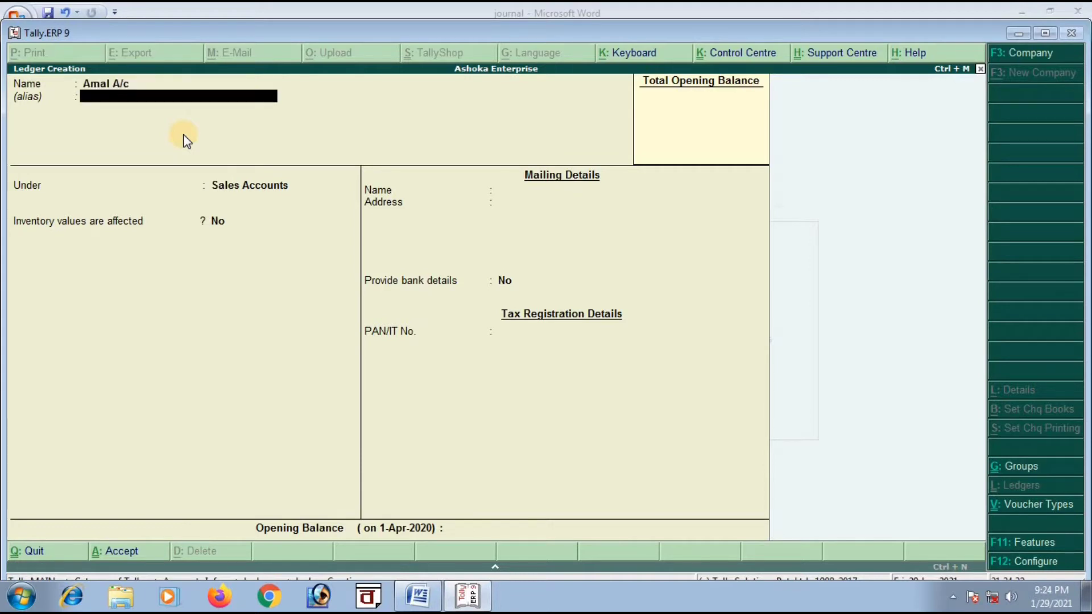
pyautogui.press('Return')
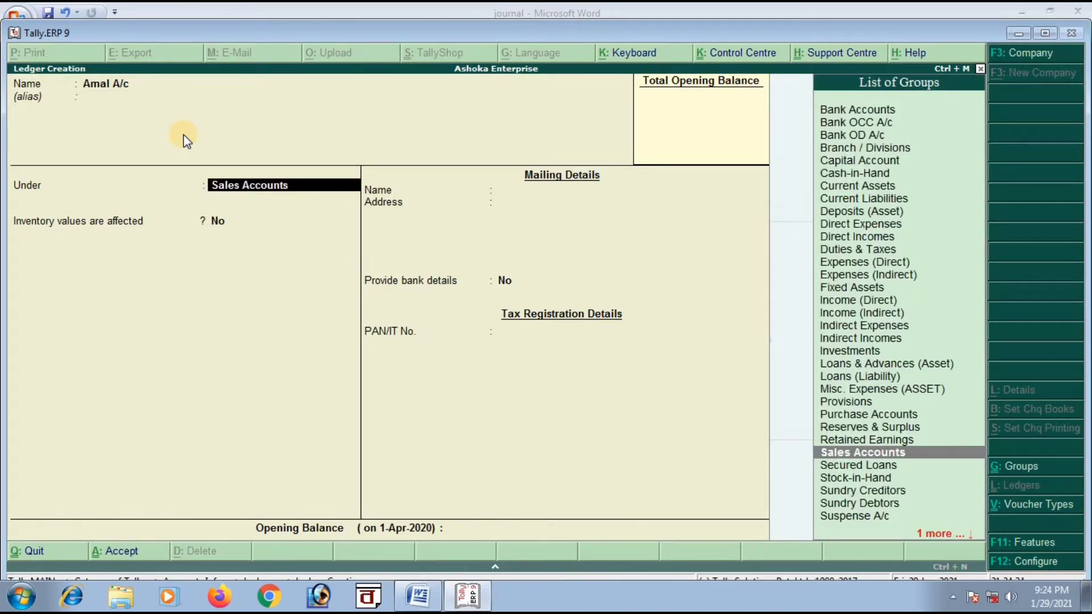
# Step: Recheck the June 13 payment in the Word document and group the payee's ledger under Sundry Debtors in Tally.ERP 9
pyautogui.click(418, 595)
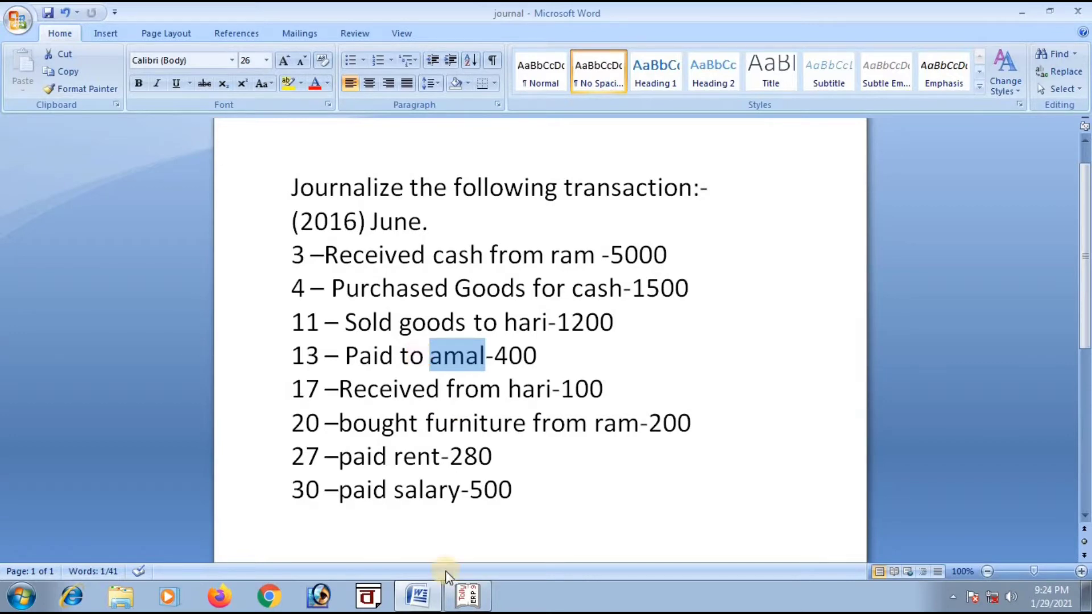
pyautogui.click(466, 595)
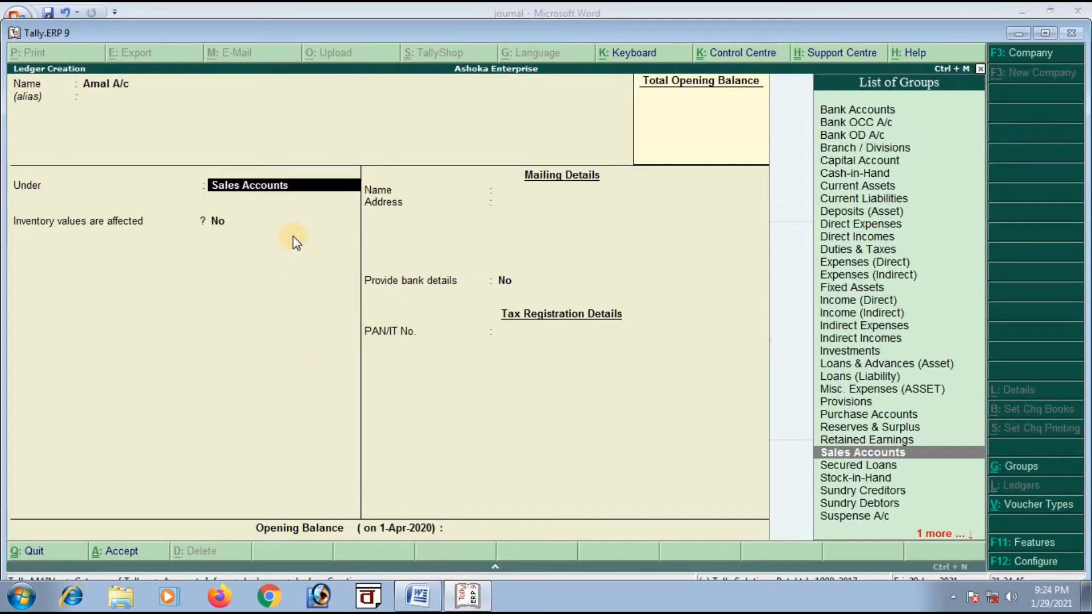
pyautogui.write('S')
pyautogui.press('Down')
pyautogui.press('Down')
pyautogui.press('Down')
pyautogui.press('Down')
pyautogui.press('Down')
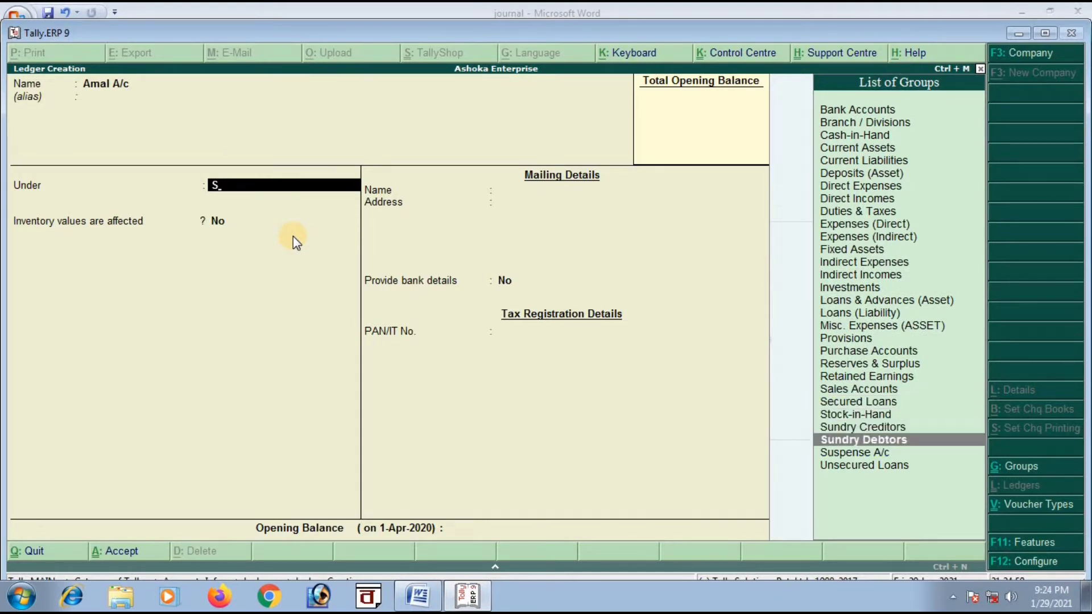
pyautogui.press('Return')
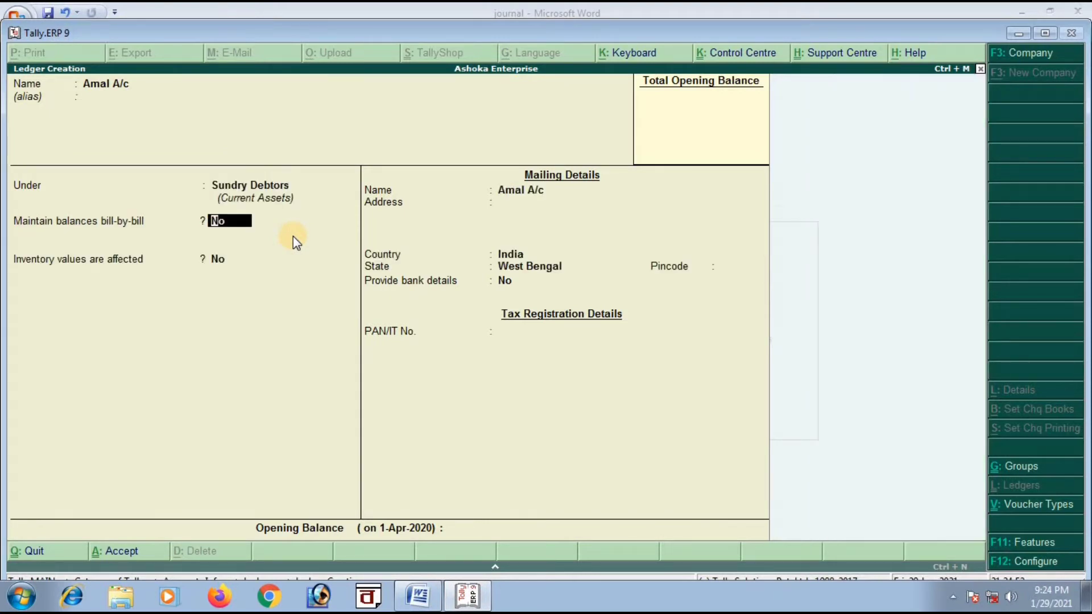
# Step: Save the payee's ledger with bill-by-bill balances and inventory values affected at No, keeping India, West Bengal and no opening balance
pyautogui.press('Return')
pyautogui.press('Return')
pyautogui.press('Return')
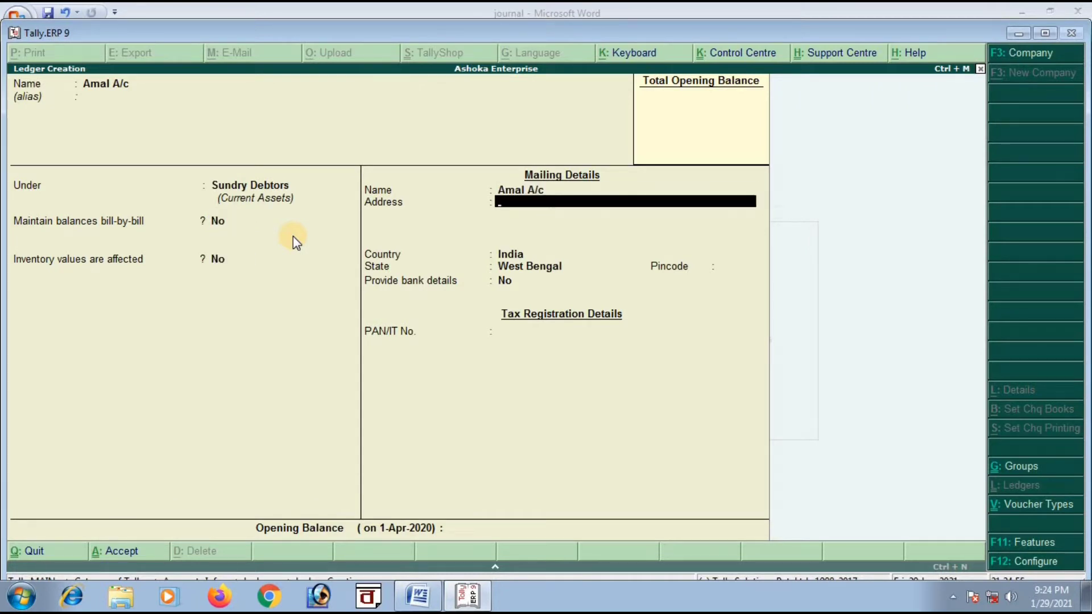
pyautogui.press('Return')
pyautogui.press('Return')
pyautogui.press('Return')
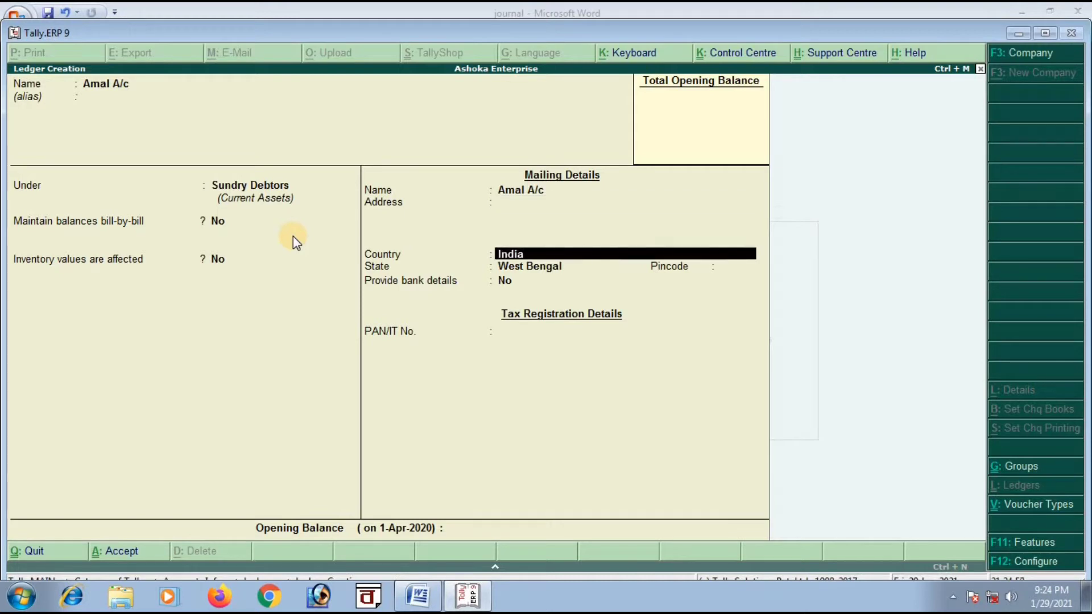
pyautogui.press('Return')
pyautogui.press('Return')
pyautogui.press('Return')
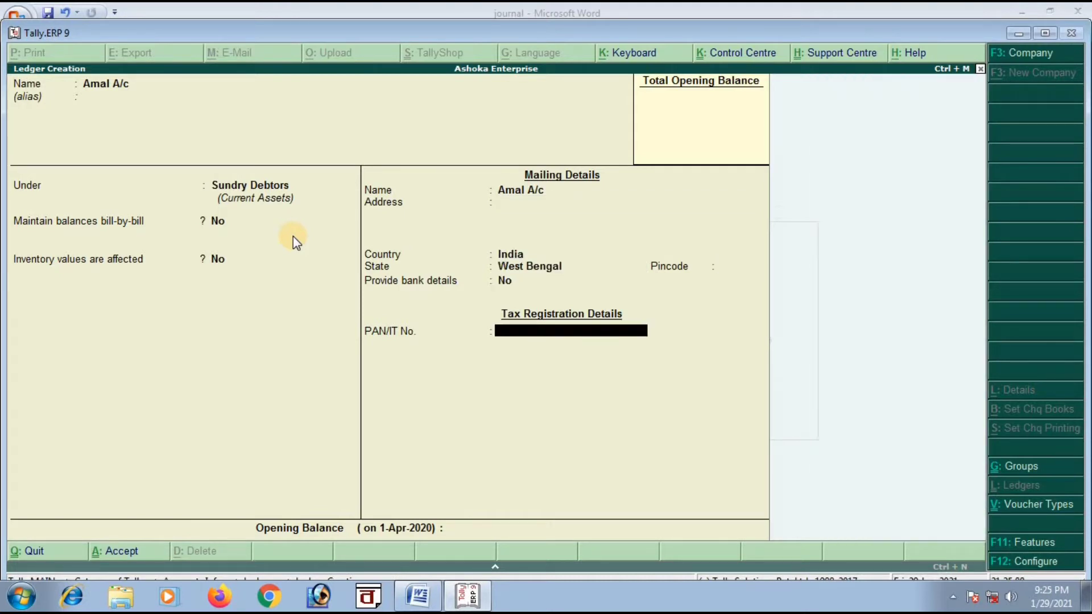
pyautogui.press('Return')
pyautogui.press('Return')
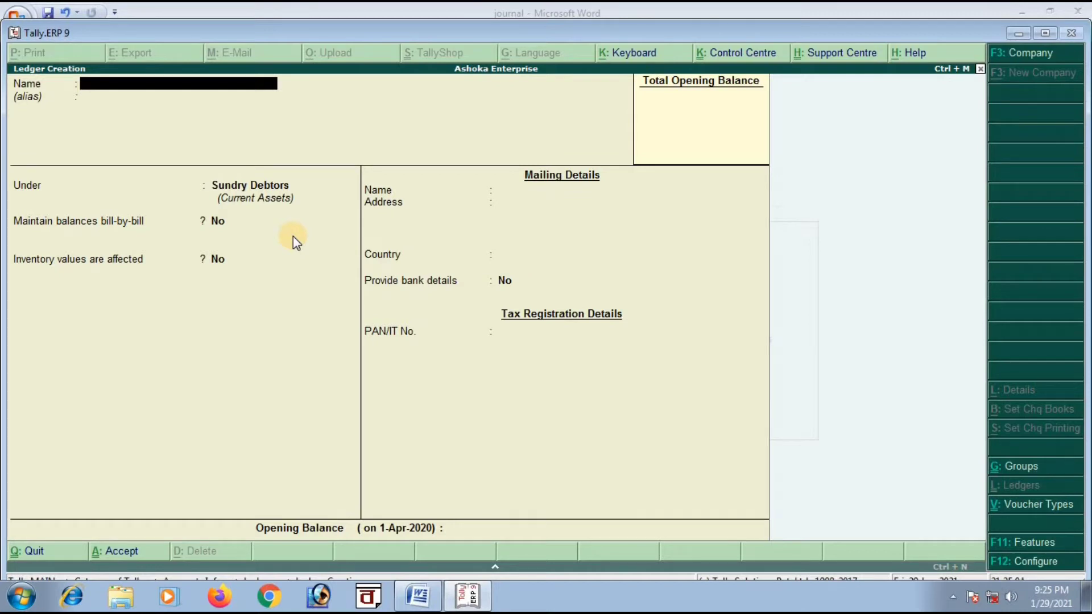
# Step: Switch to the Word document and review the June 17 and 20 transactions, comparing the furniture purchase with the June 4 goods purchase
pyautogui.click(418, 595)
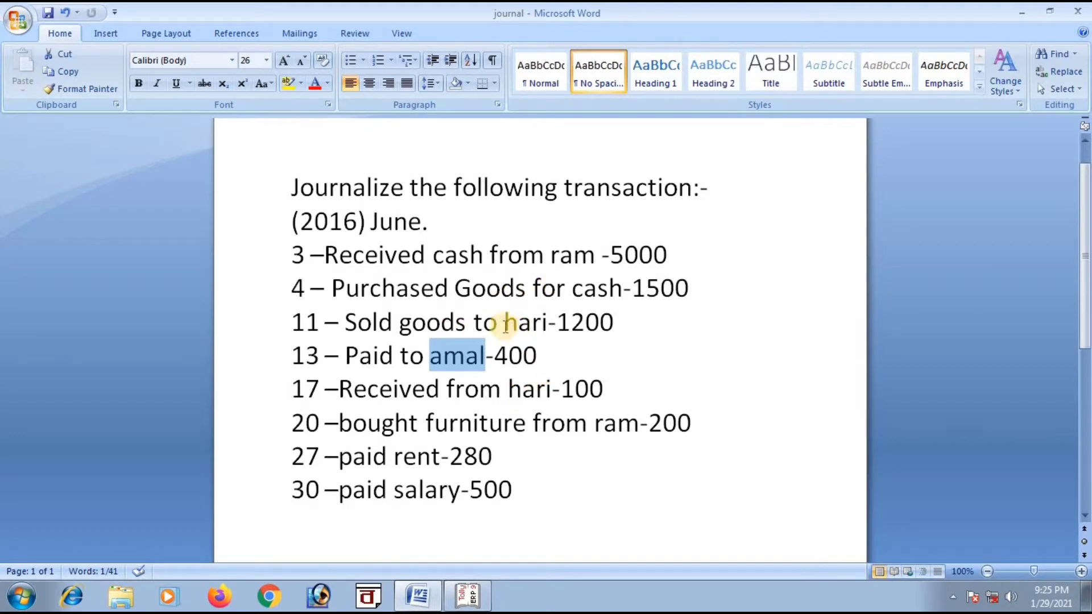
pyautogui.moveTo(485, 325); pyautogui.dragTo(530, 330)
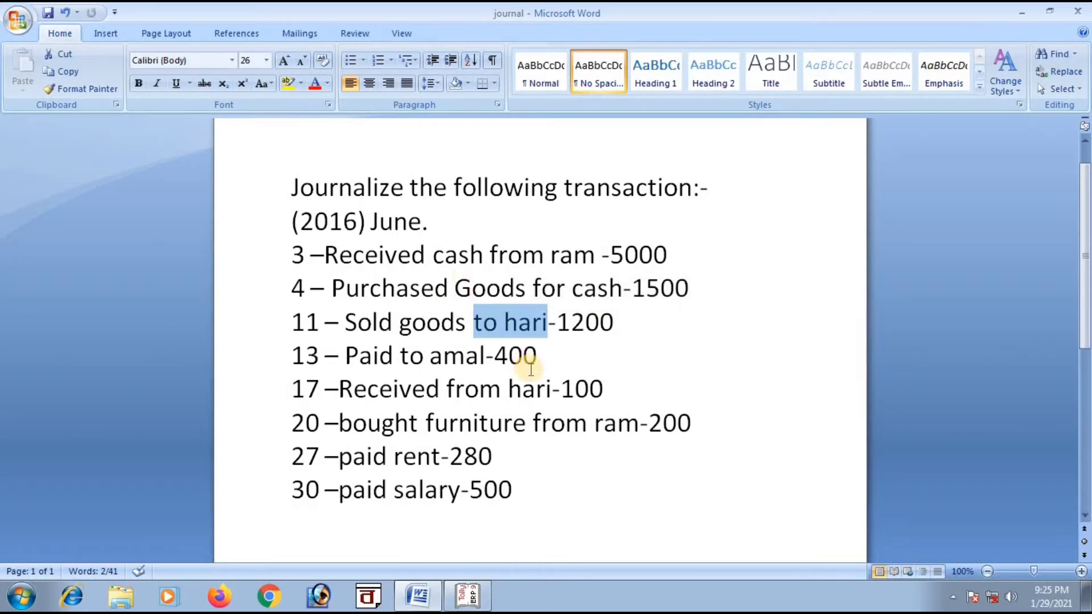
pyautogui.moveTo(368, 390); pyautogui.dragTo(480, 395)
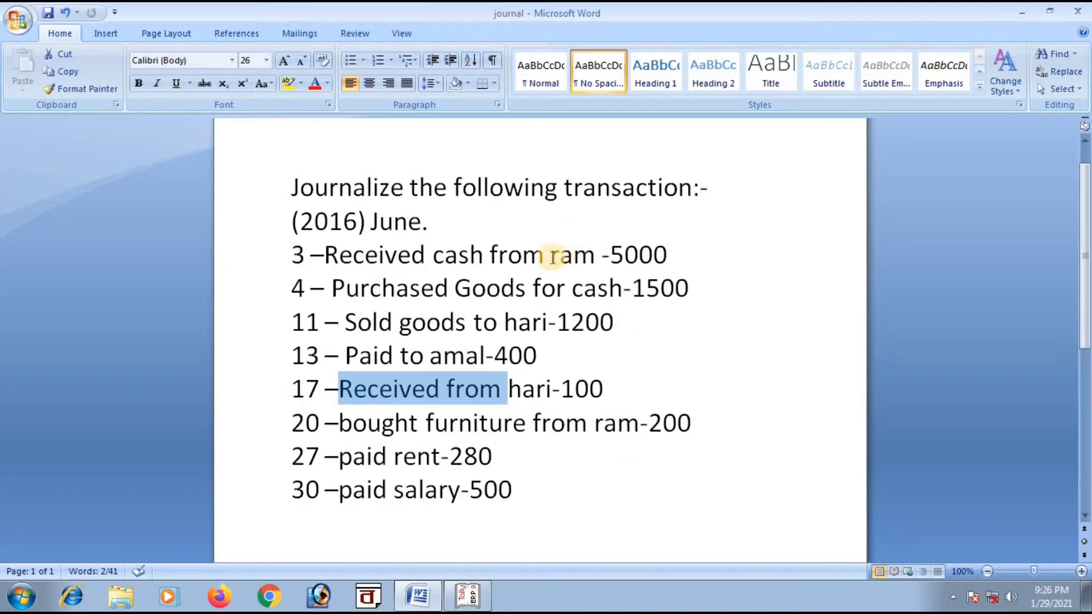
pyautogui.moveTo(550, 257); pyautogui.dragTo(590, 262)
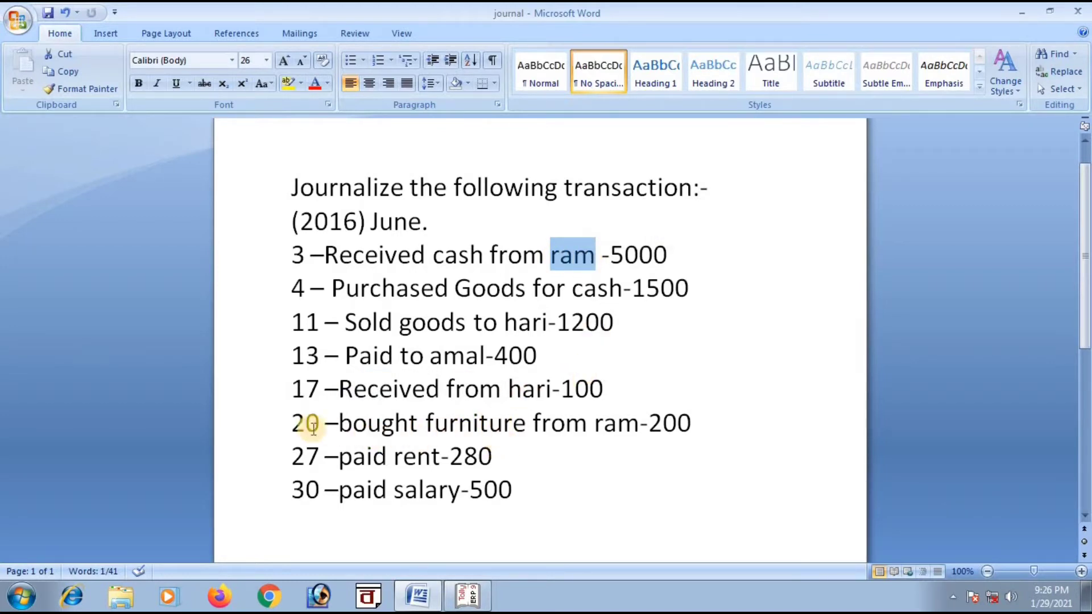
pyautogui.moveTo(339, 425); pyautogui.dragTo(413, 434)
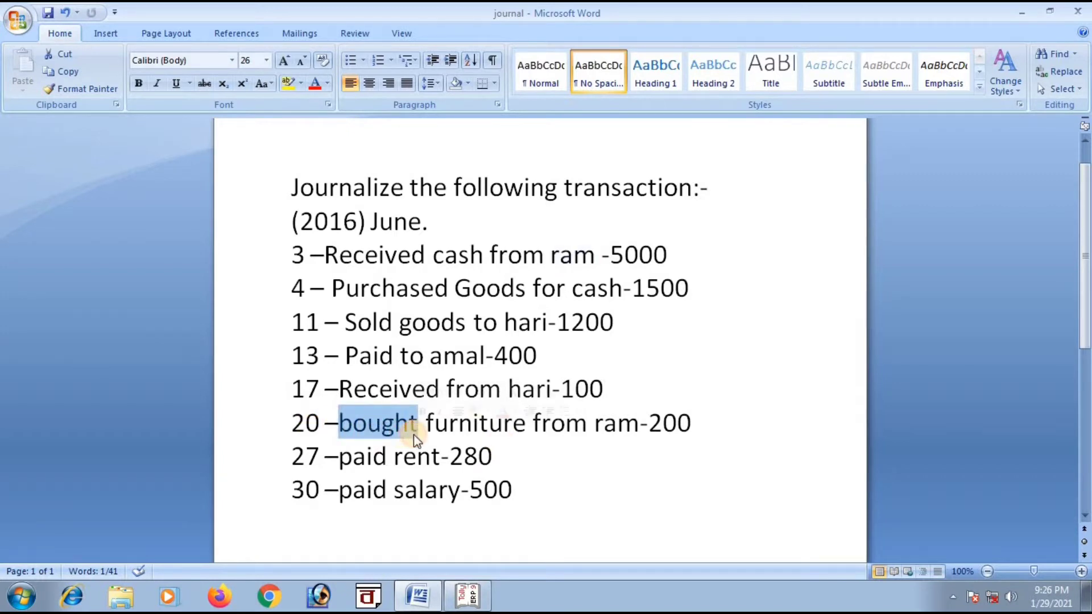
pyautogui.moveTo(332, 290); pyautogui.dragTo(450, 291)
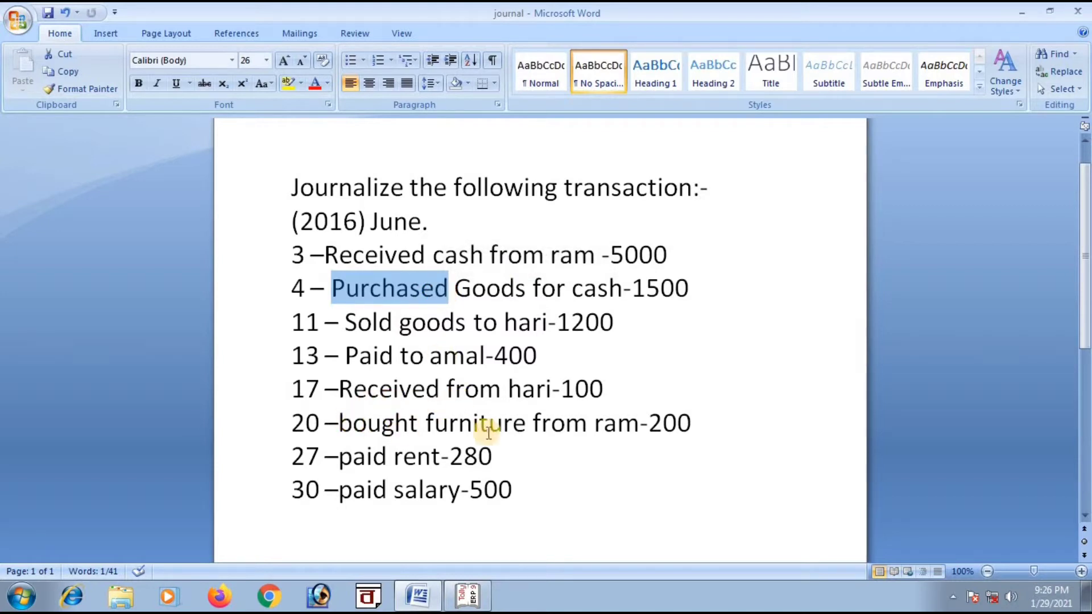
pyautogui.moveTo(421, 422); pyautogui.dragTo(526, 432)
pyautogui.click(511, 441)
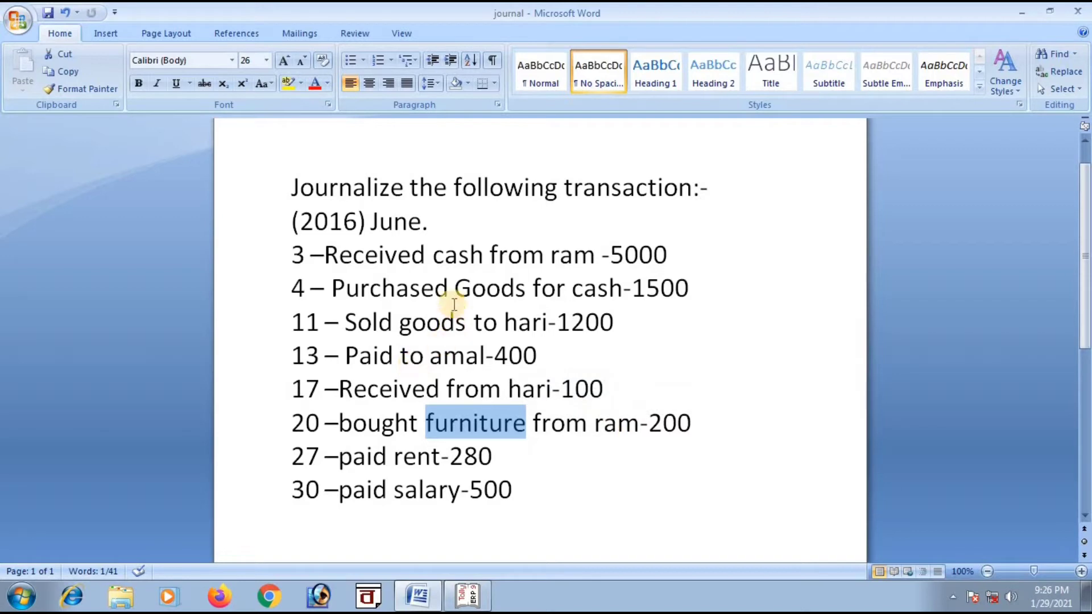
pyautogui.moveTo(455, 291); pyautogui.dragTo(525, 293)
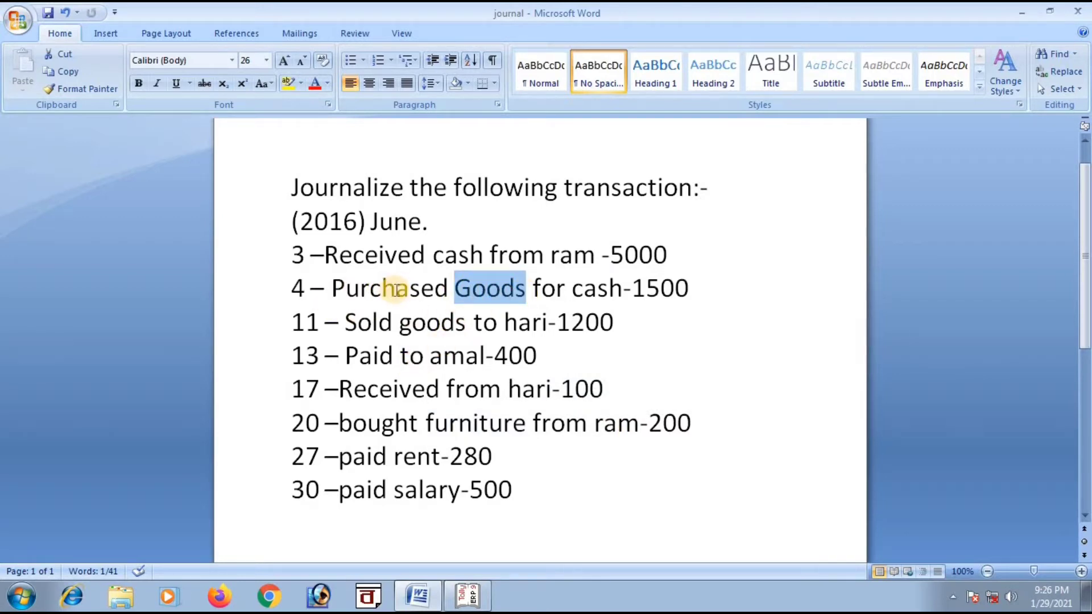
pyautogui.moveTo(419, 421); pyautogui.dragTo(483, 424)
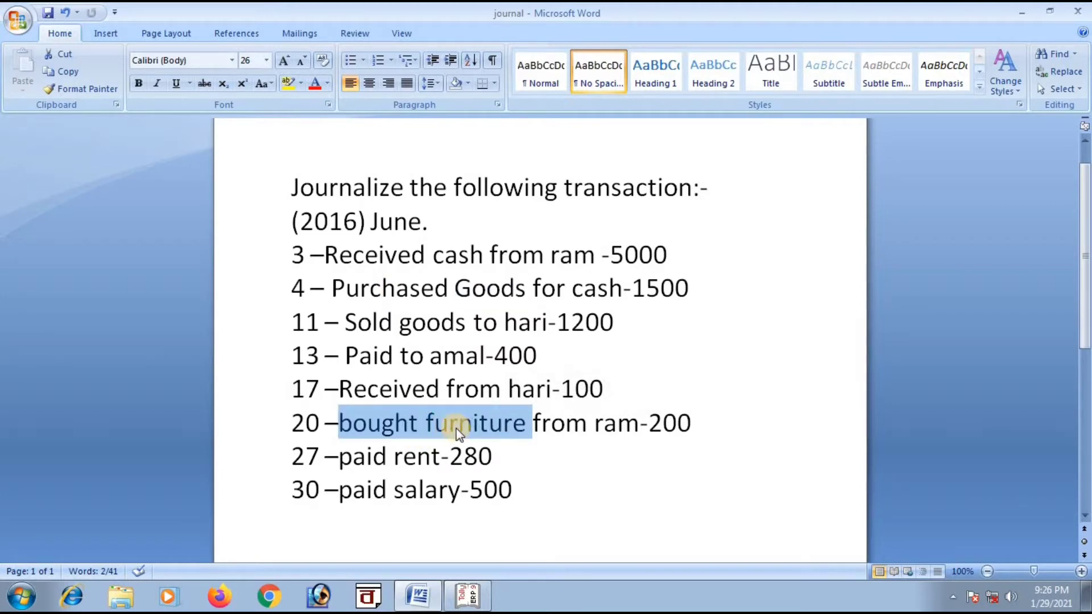
# Step: Return to Tally.ERP 9, name a new ledger Furniture A/c and group it under Fixed Assets
pyautogui.click(476, 597)
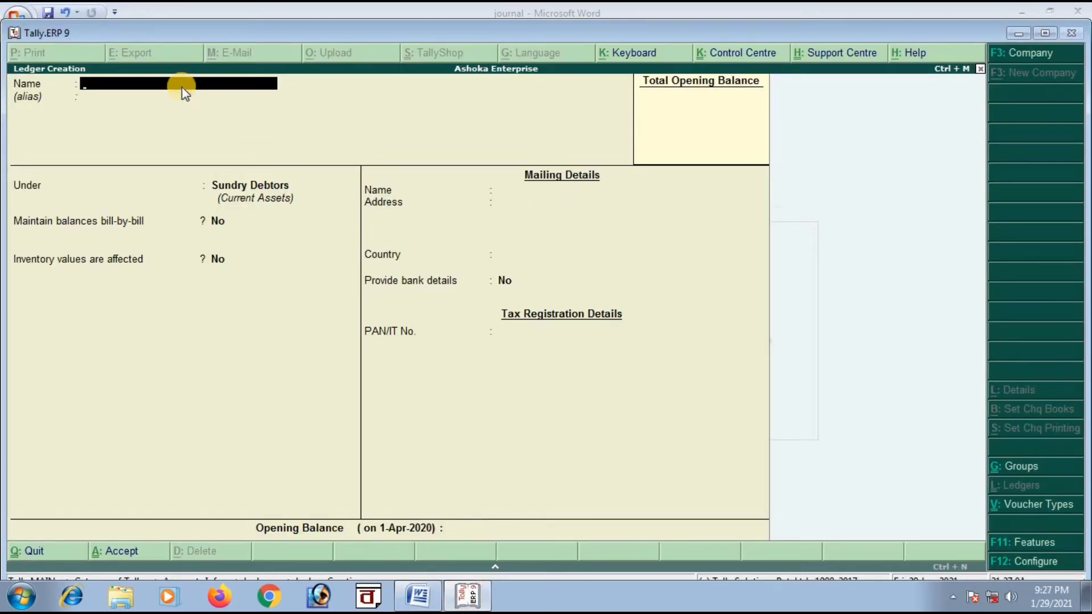
pyautogui.write('Furniture a/c')
pyautogui.press('Return')
pyautogui.press('Return')
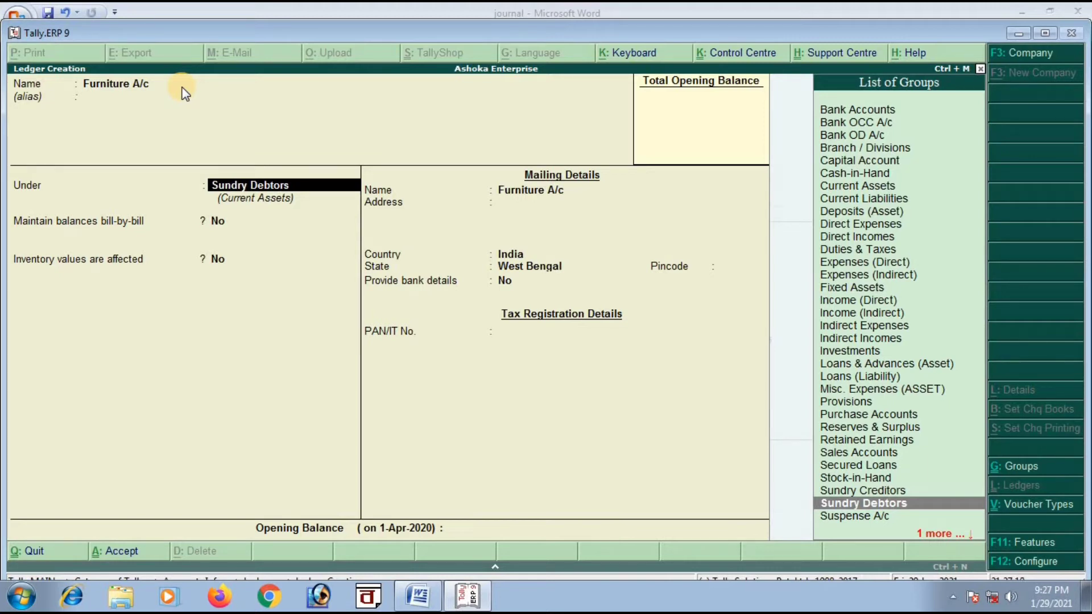
pyautogui.write('F')
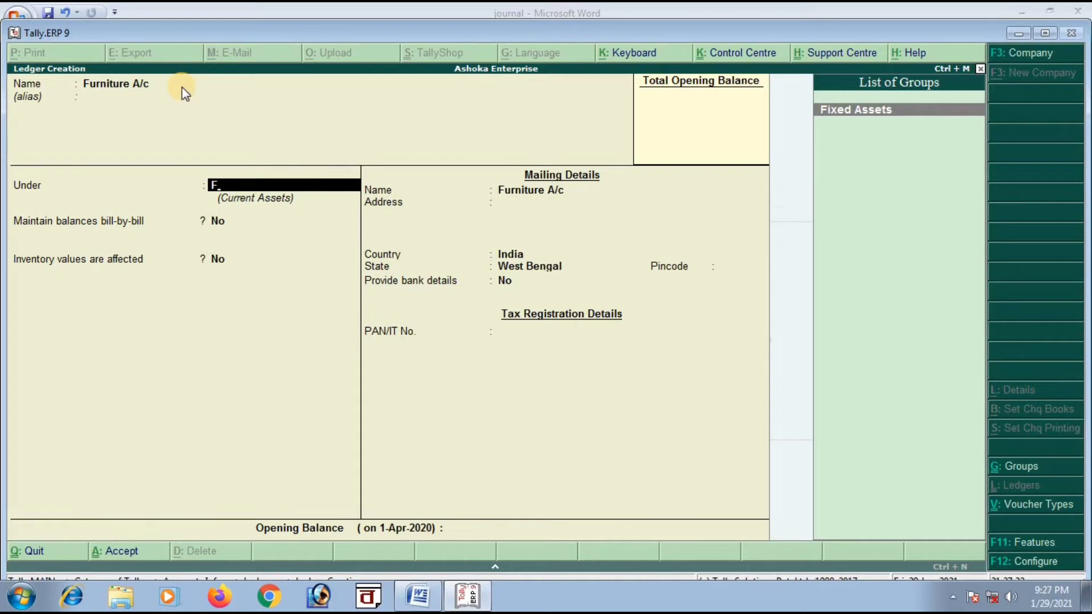
pyautogui.press('Return')
# Step: Save the furniture ledger with inventory values affected at No, keeping India and West Bengal, no bank details and no opening balance
pyautogui.press('Return')
pyautogui.press('Return')
pyautogui.press('Return')
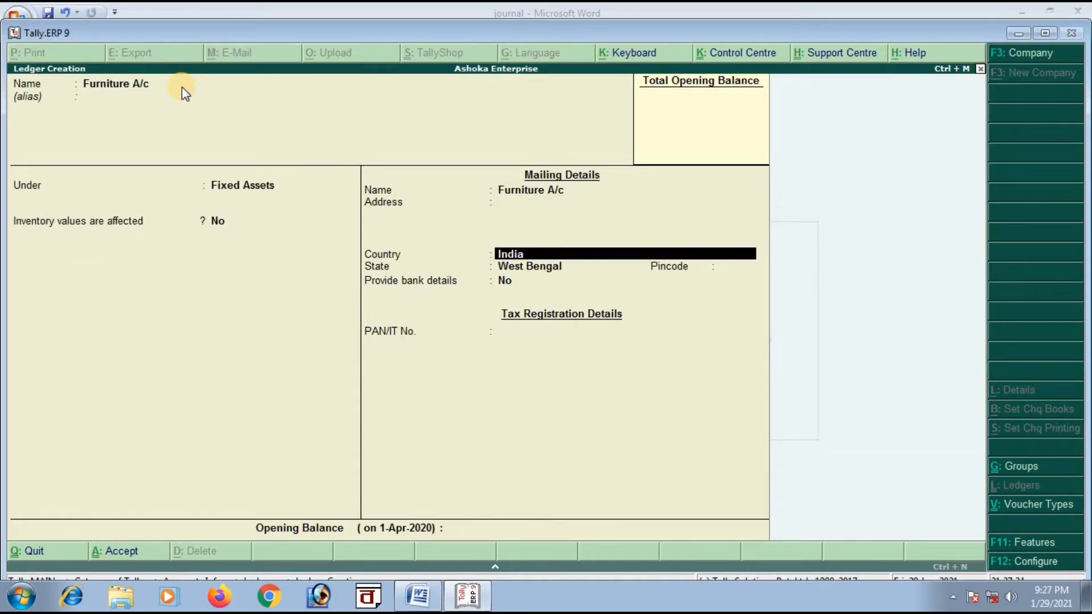
pyautogui.press('Return')
pyautogui.press('Return')
pyautogui.press('Return')
pyautogui.press('Return')
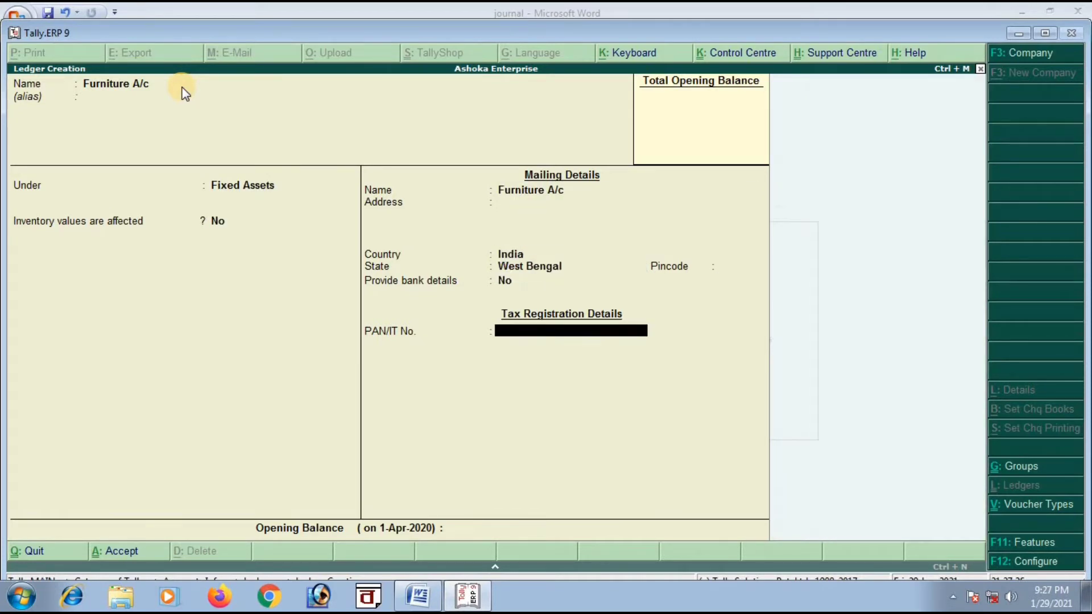
pyautogui.press('Return')
pyautogui.press('Return')
pyautogui.press('Return')
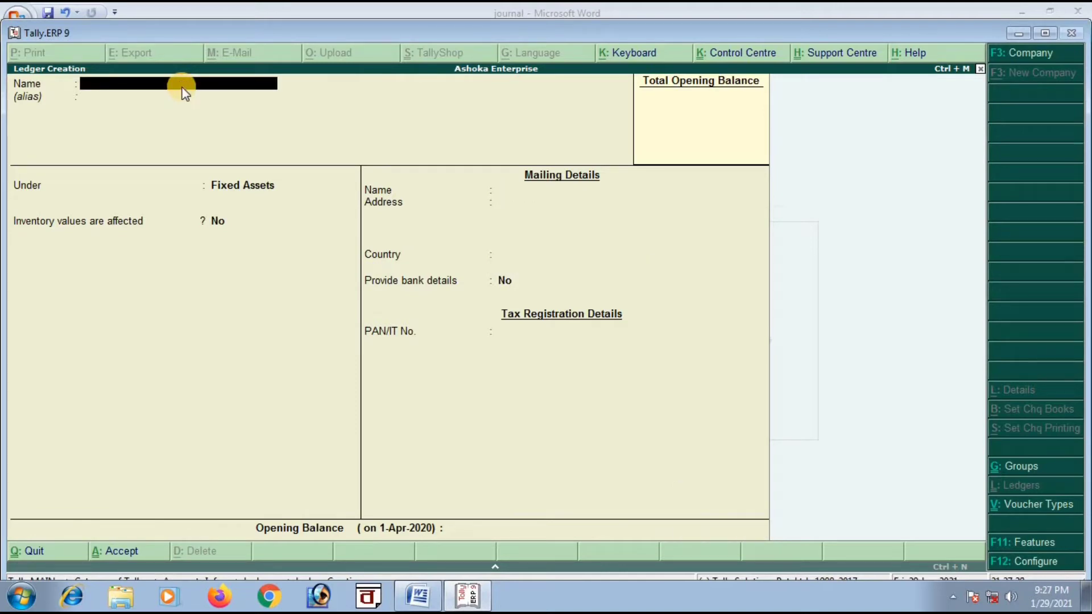
# Step: Check the June 27 transaction in Word, and in Tally.ERP 9 name a new ledger Rent A/c under Indirect Expenses
pyautogui.click(418, 596)
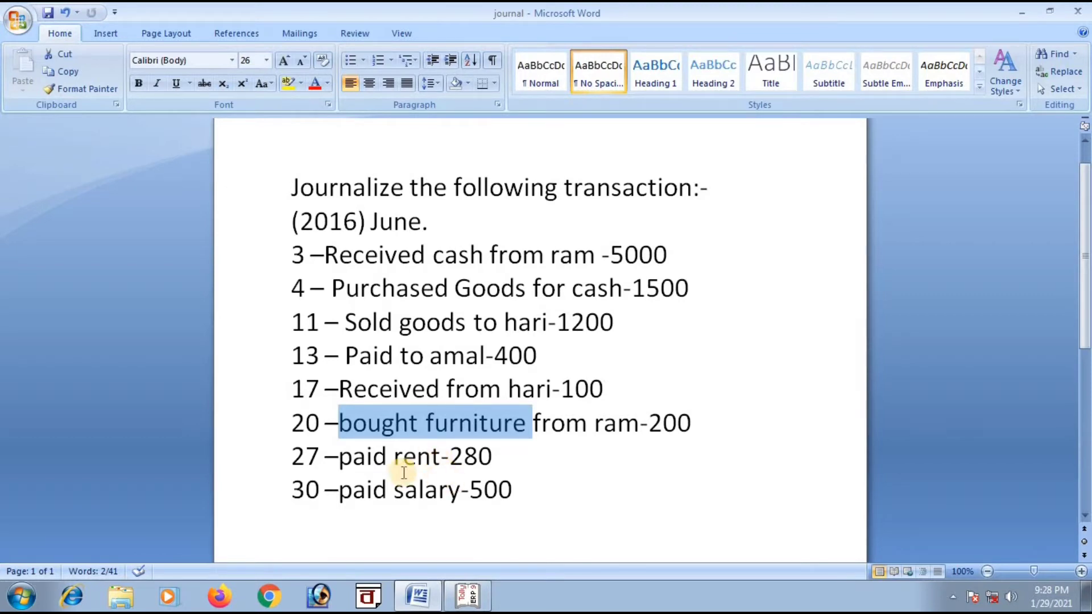
pyautogui.click(467, 596)
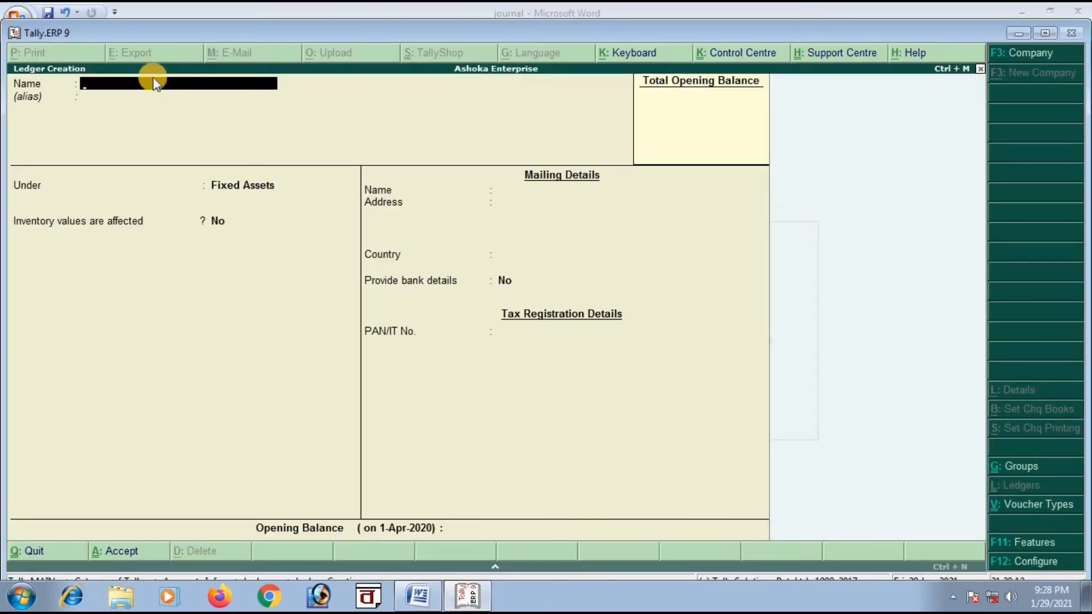
pyautogui.write('Rent A/c')
pyautogui.press('Return')
pyautogui.press('Return')
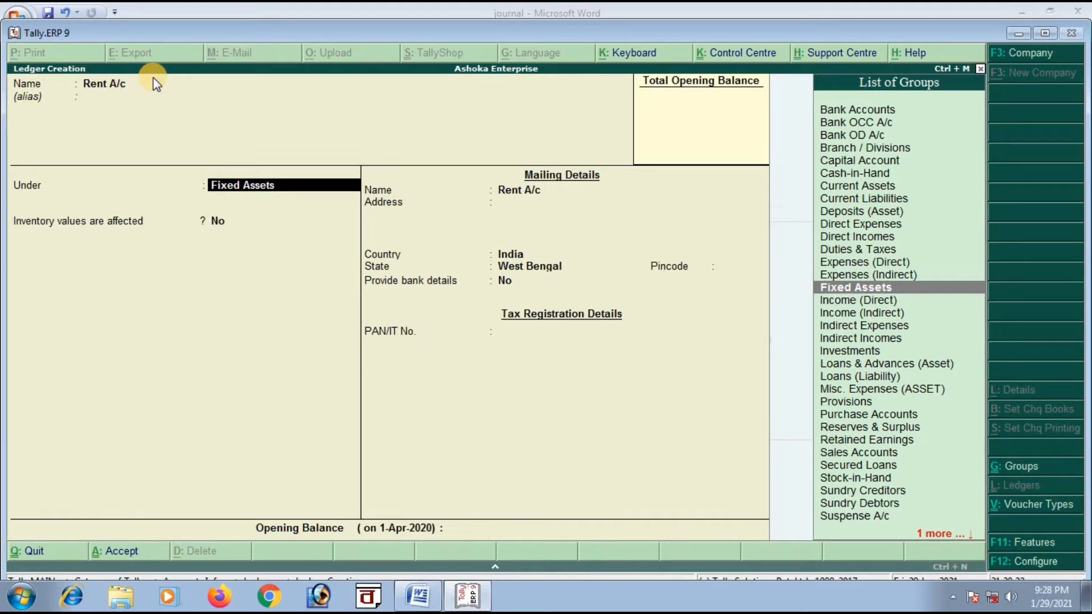
pyautogui.write('I')
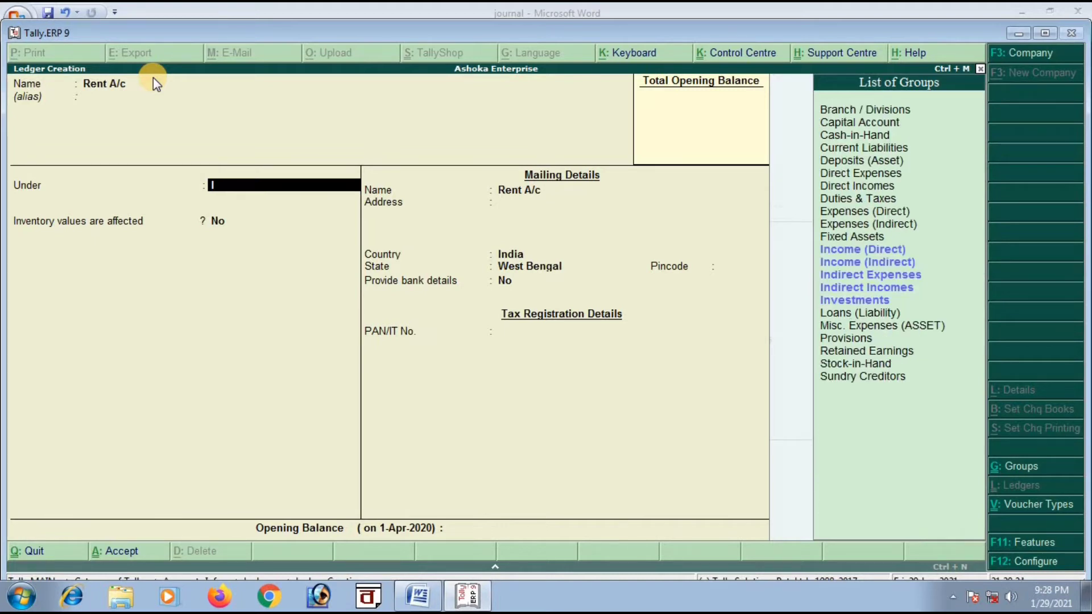
pyautogui.press('Down')
pyautogui.press('Down')
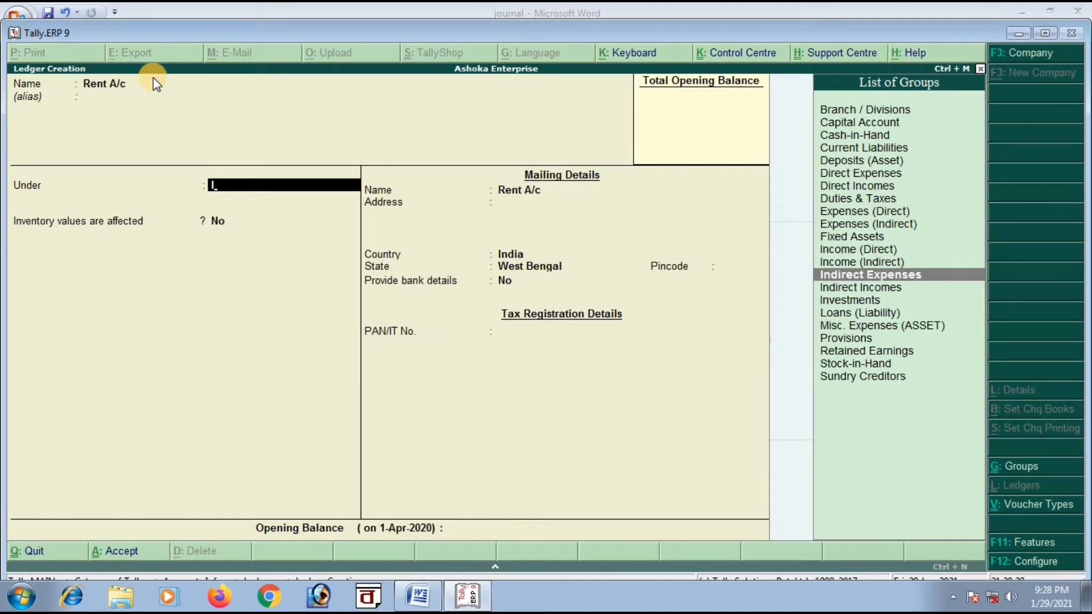
pyautogui.press('Return')
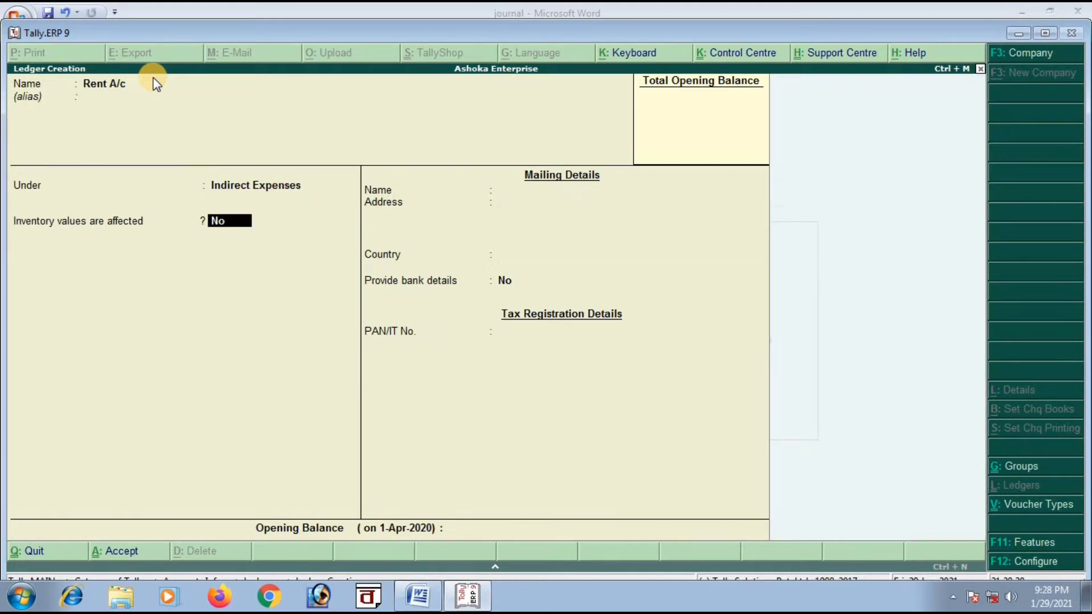
# Step: Save the rent ledger with inventory values affected at No and no opening balance
pyautogui.press('Return')
pyautogui.press('Return')
pyautogui.press('Return')
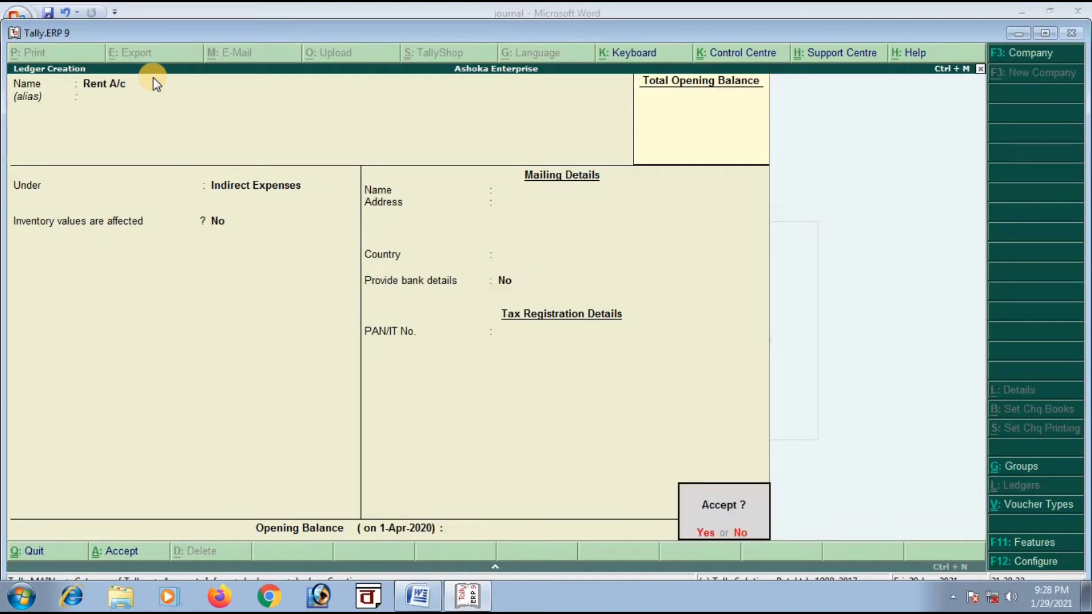
pyautogui.press('Return')
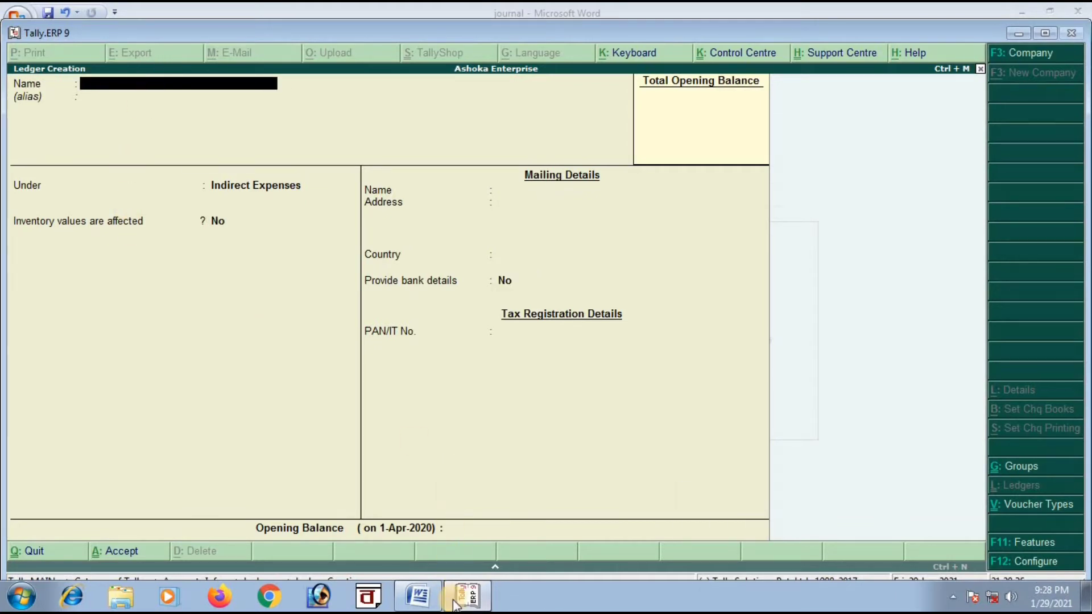
# Step: Check the June 30 transaction in Word, and in Tally.ERP 9 name a new ledger Salary A/c under Indirect Expenses
pyautogui.click(418, 596)
pyautogui.moveTo(327, 489); pyautogui.dragTo(512, 490)
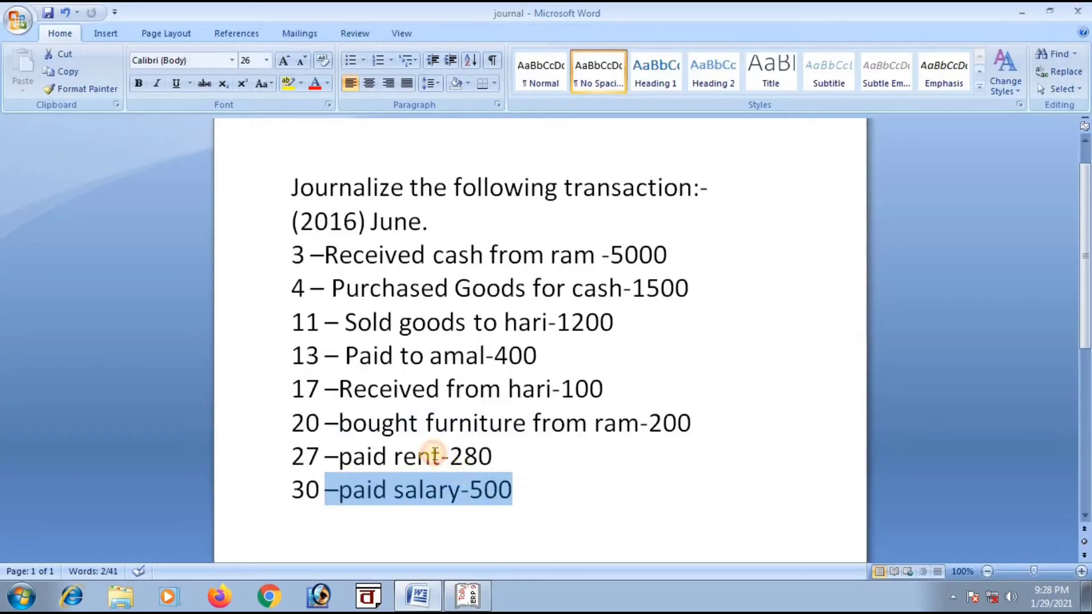
pyautogui.click(476, 536)
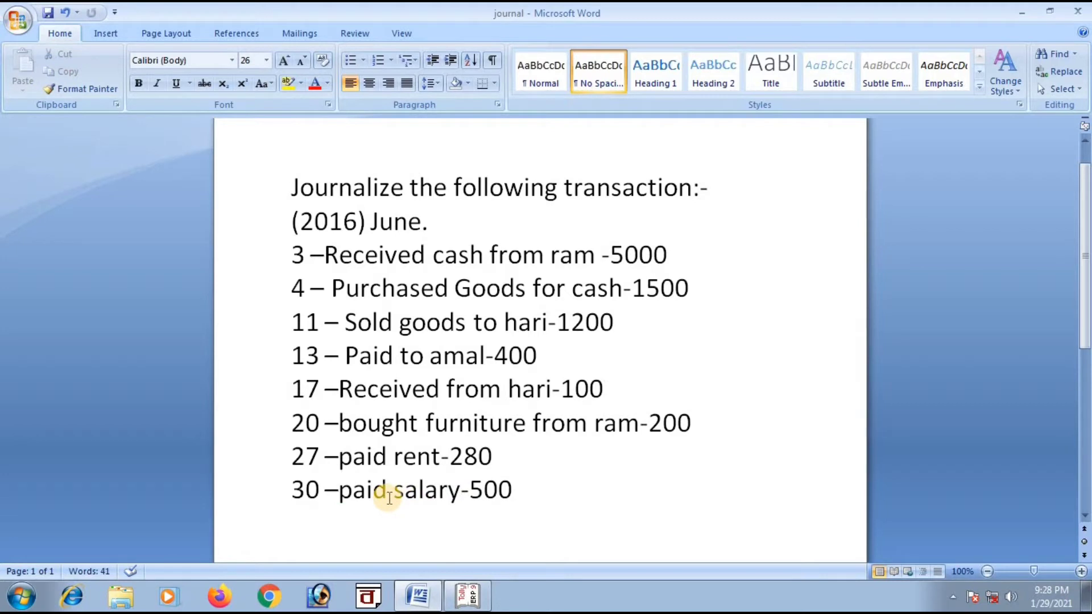
pyautogui.moveTo(389, 498); pyautogui.dragTo(446, 496)
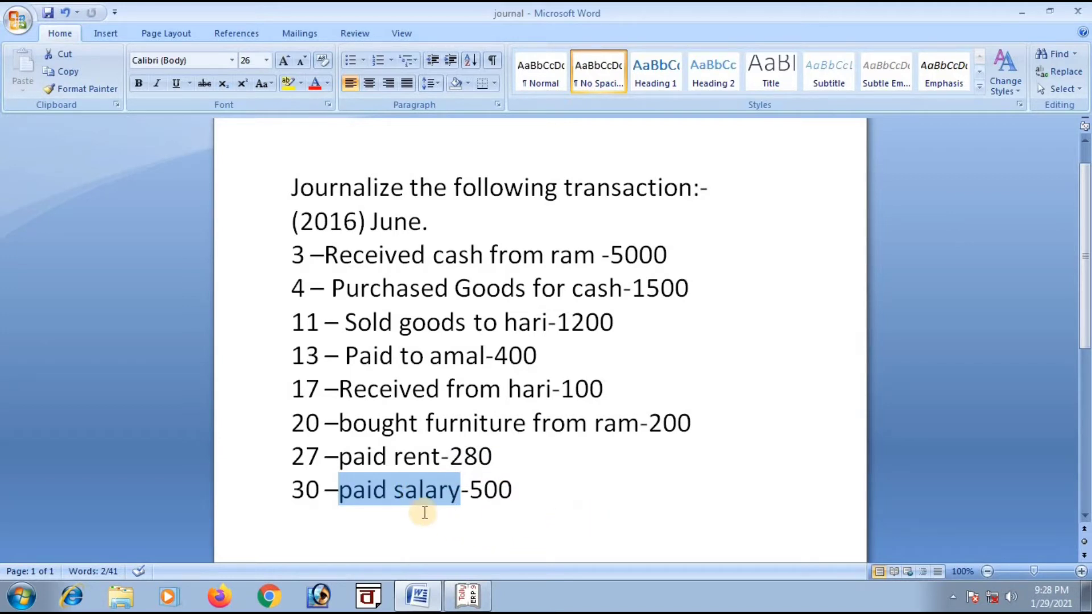
pyautogui.click(471, 596)
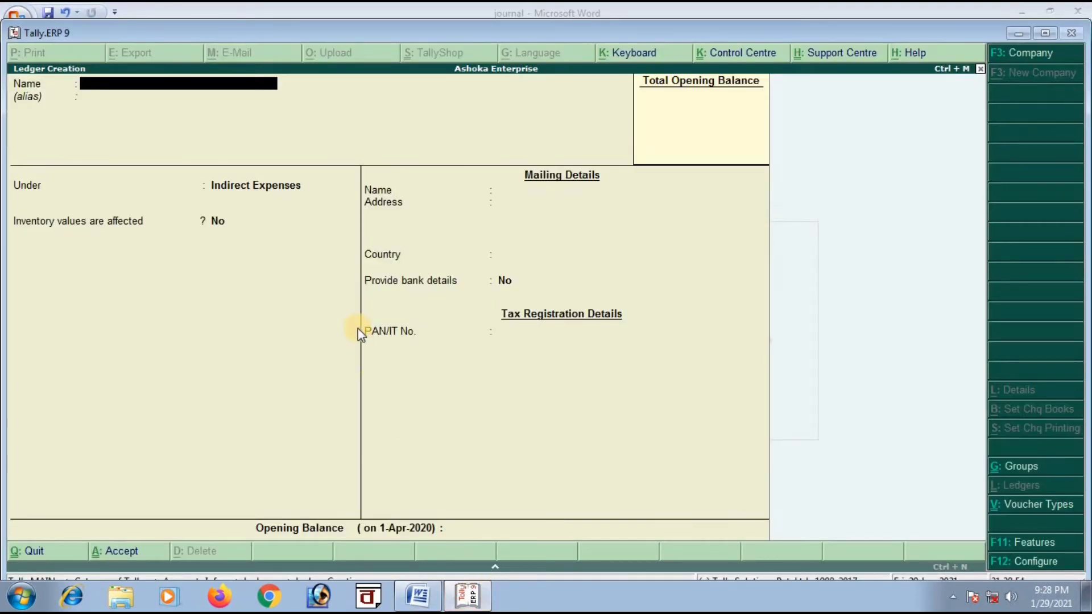
pyautogui.write('Salary A/')
pyautogui.write('c')
pyautogui.press('Return')
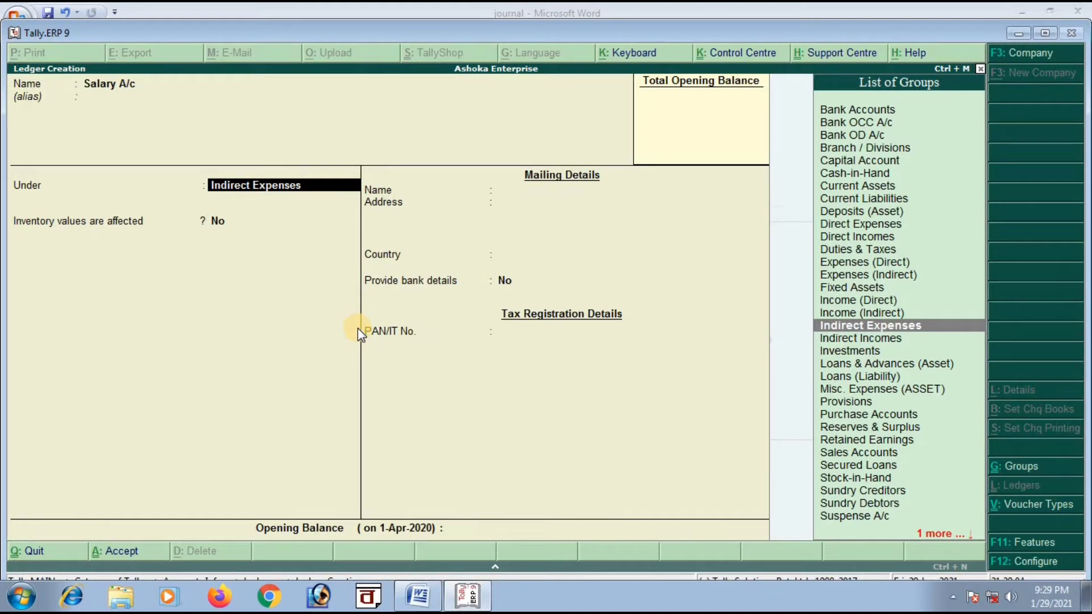
pyautogui.press('Return')
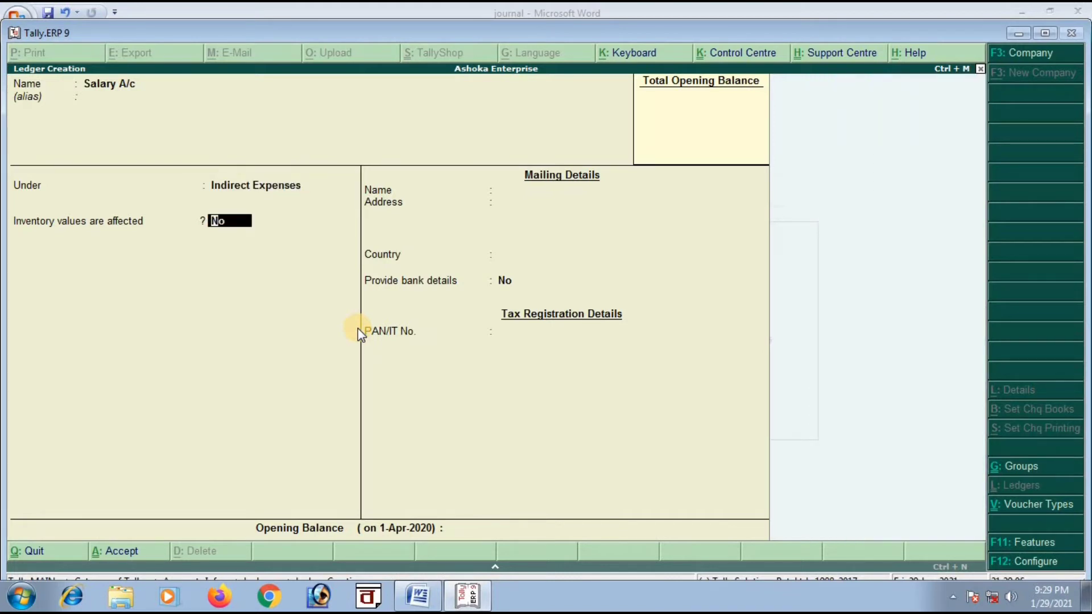
# Step: Save the salary ledger with inventory values affected at No and no opening balance
pyautogui.press('Return')
pyautogui.press('Return')
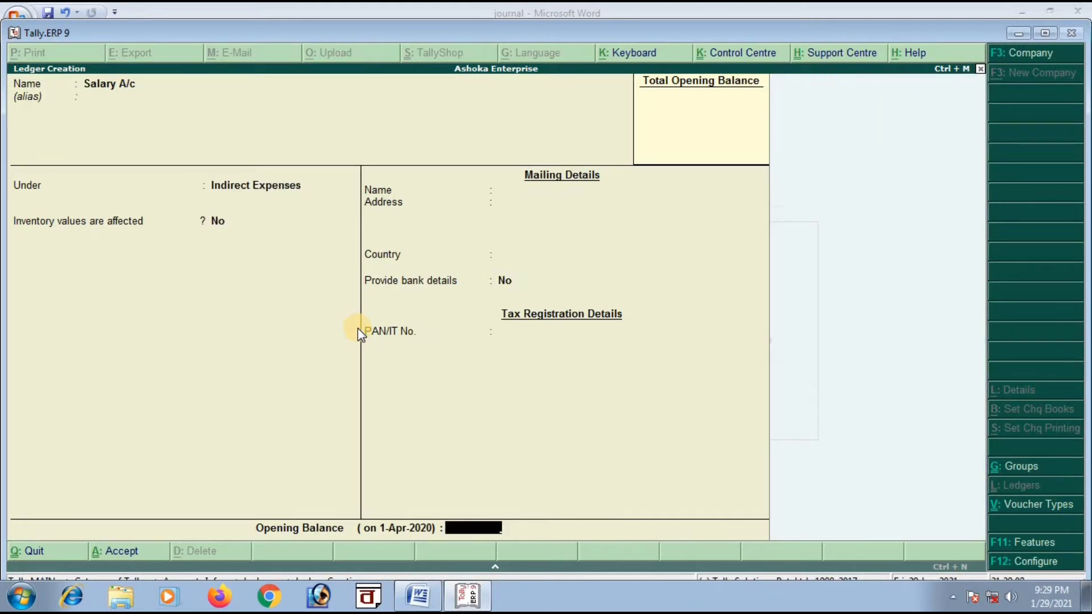
pyautogui.press('Return')
pyautogui.press('Return')
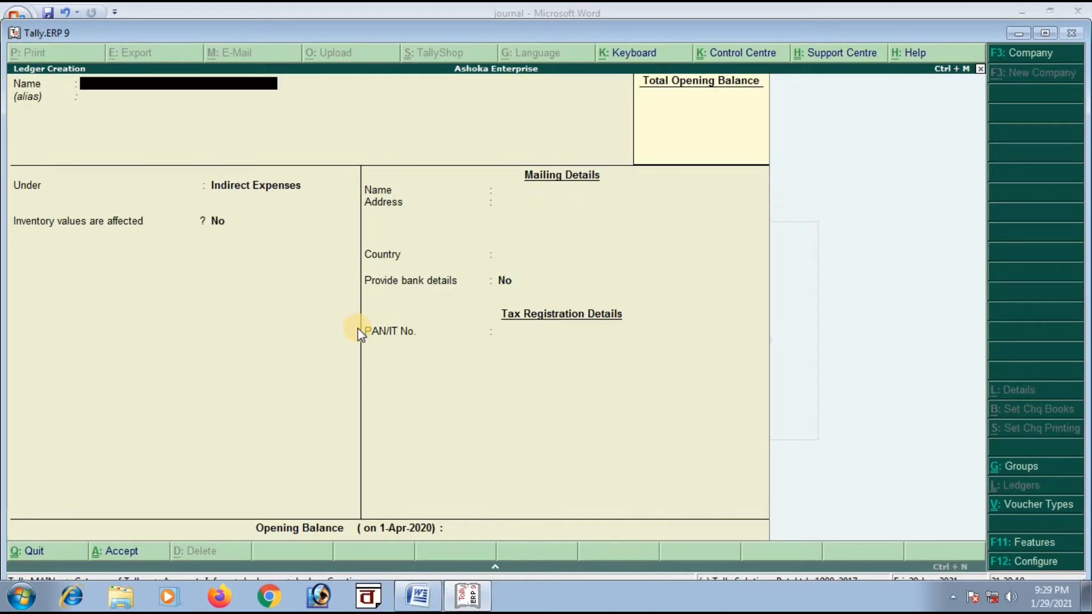
# Step: Leave ledger creation for the Gateway of Tally and open the accounting vouchers of Ashoka Enterprise
pyautogui.press('Escape')
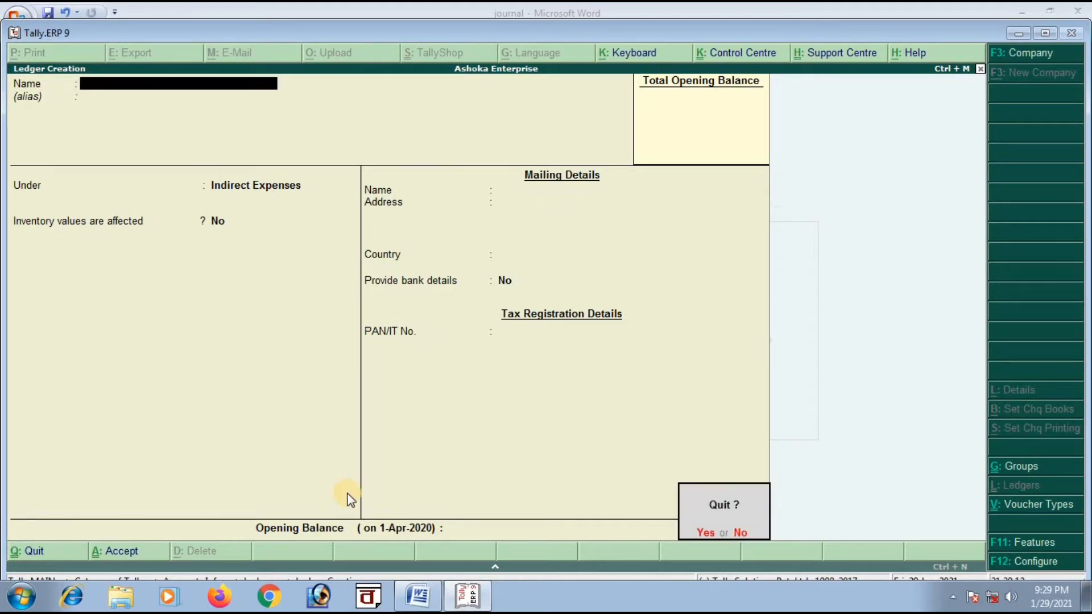
pyautogui.click(422, 598)
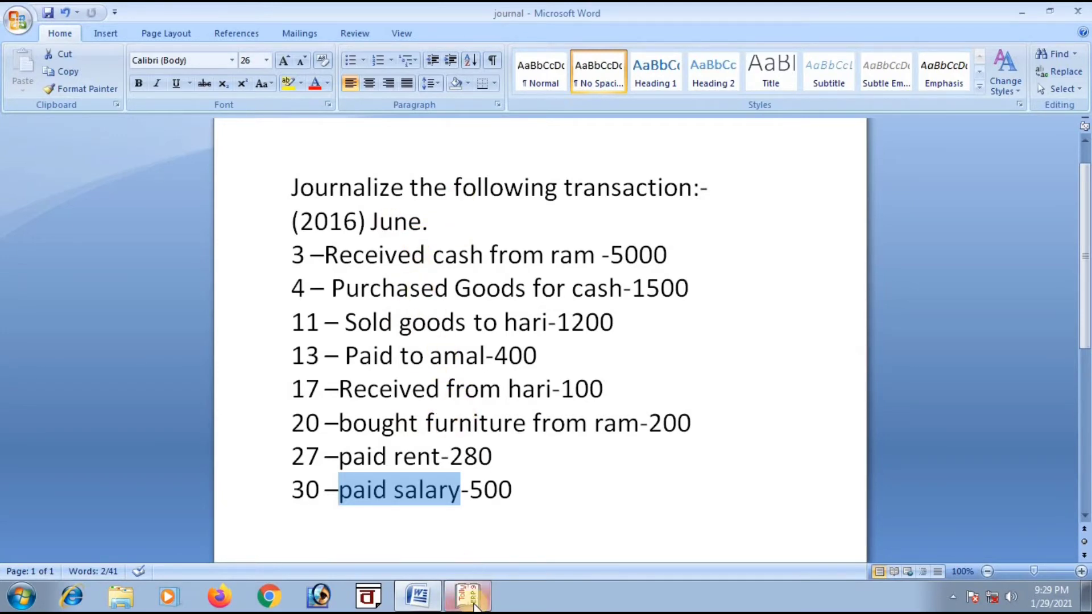
pyautogui.click(471, 605)
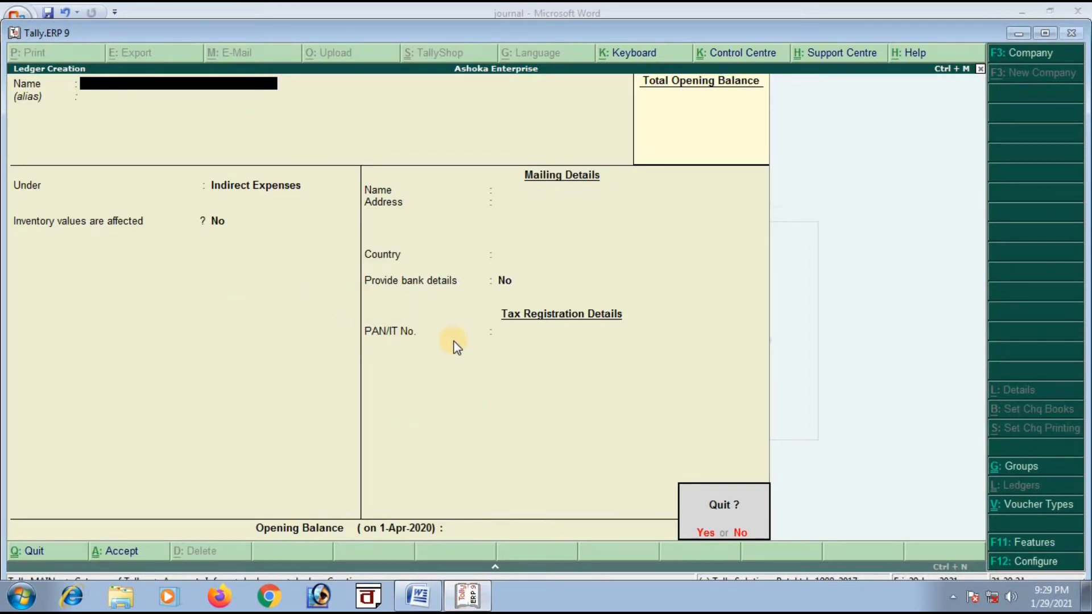
pyautogui.press('y')
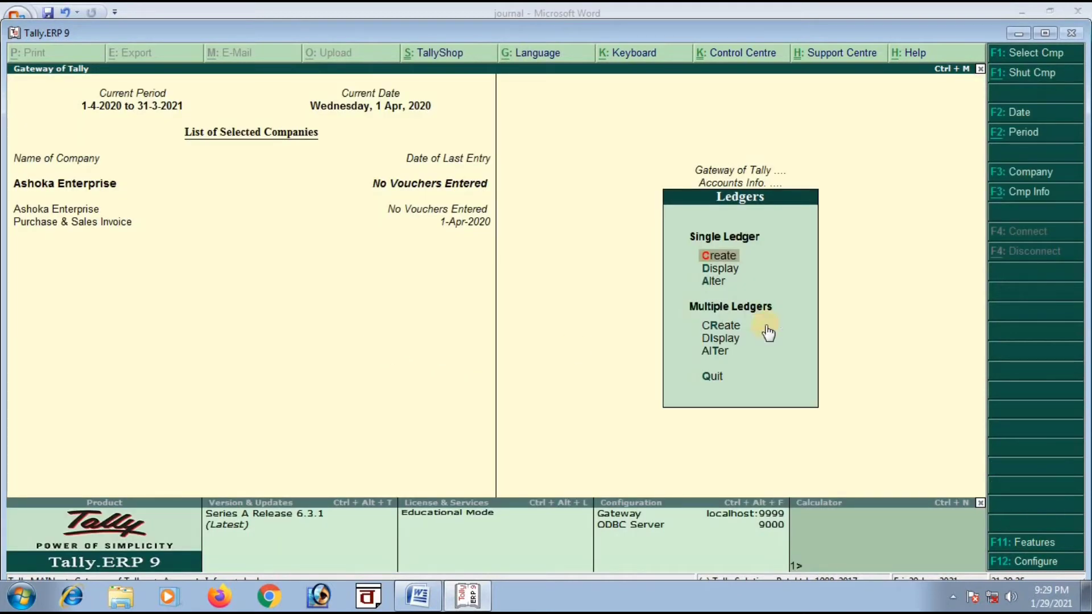
pyautogui.press('Escape')
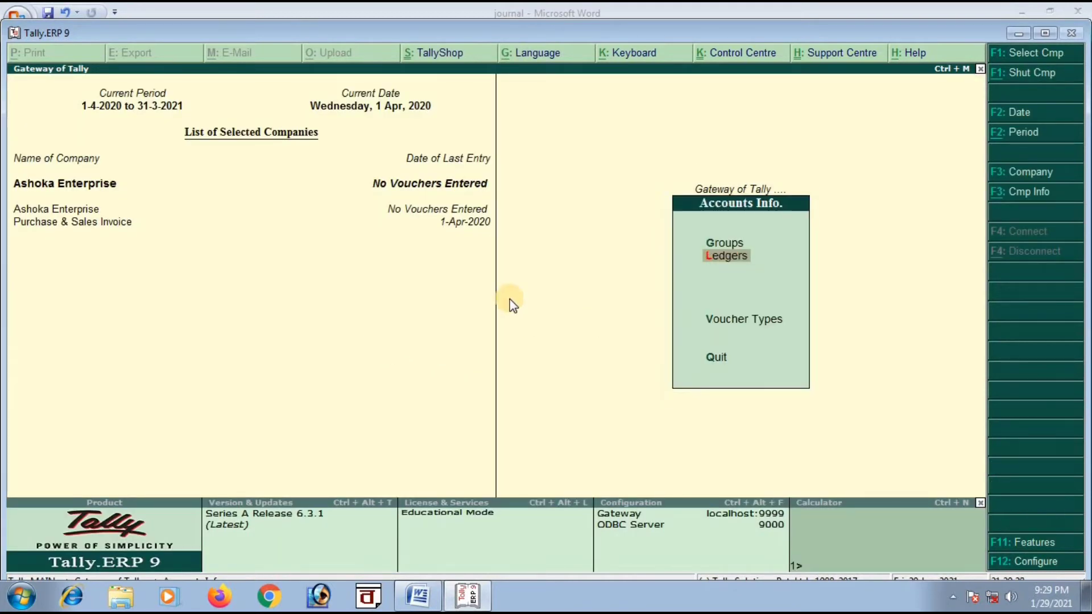
pyautogui.press('Escape')
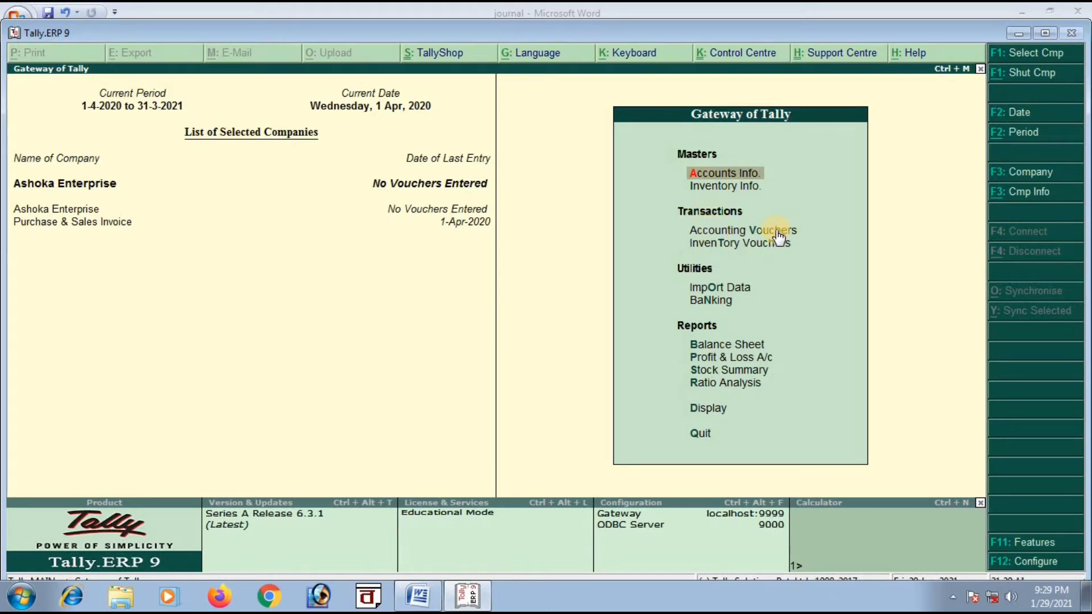
pyautogui.press('Down')
pyautogui.press('Down')
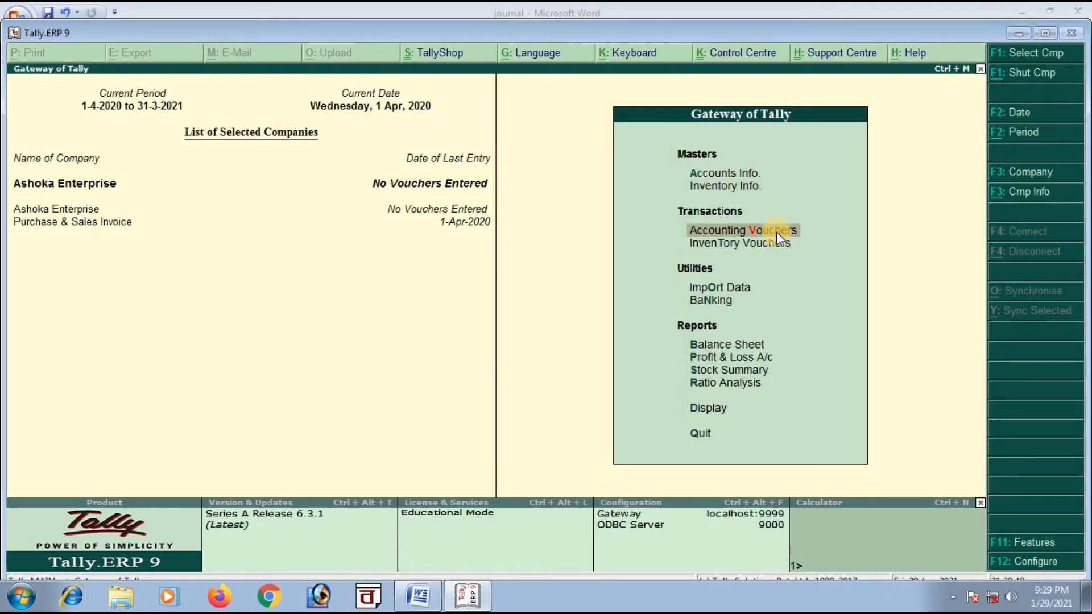
pyautogui.press('Return')
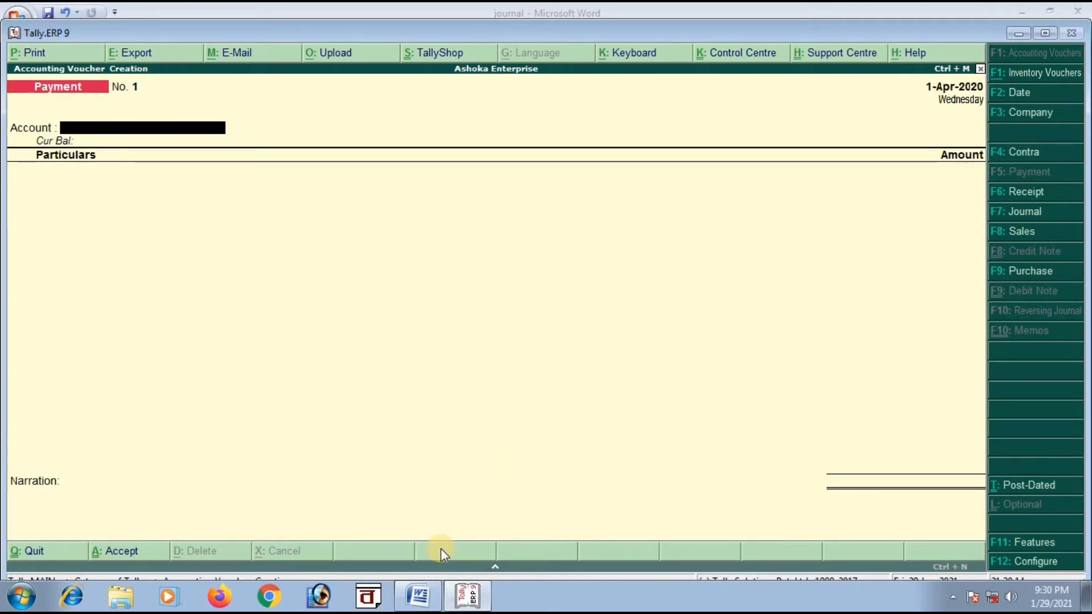
# Step: Check the June transactions in Word, and in Tally.ERP 9 change the voucher type to Receipt
pyautogui.click(417, 596)
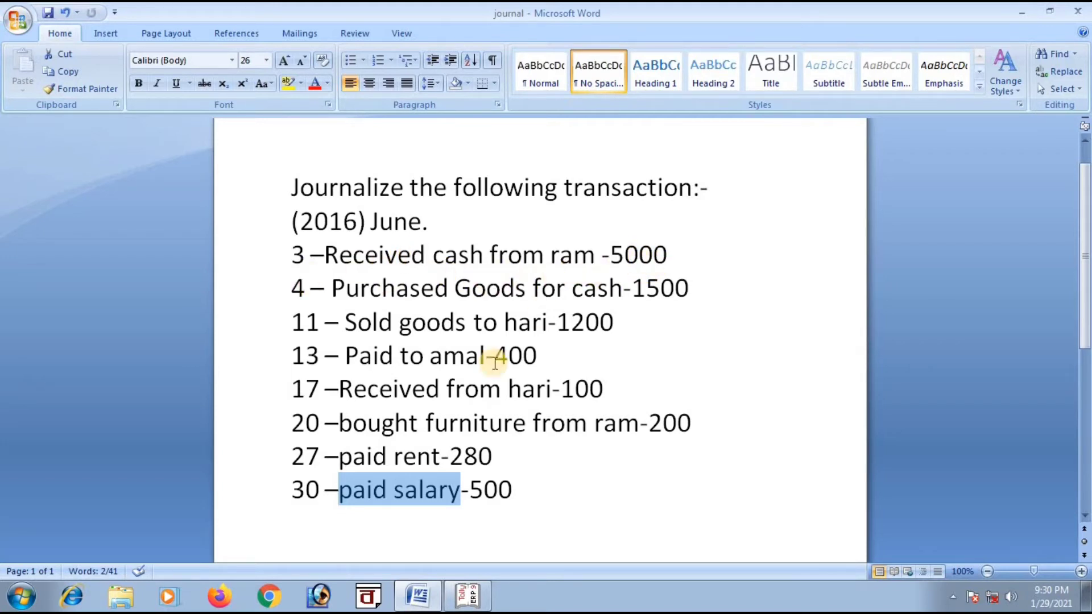
pyautogui.click(472, 597)
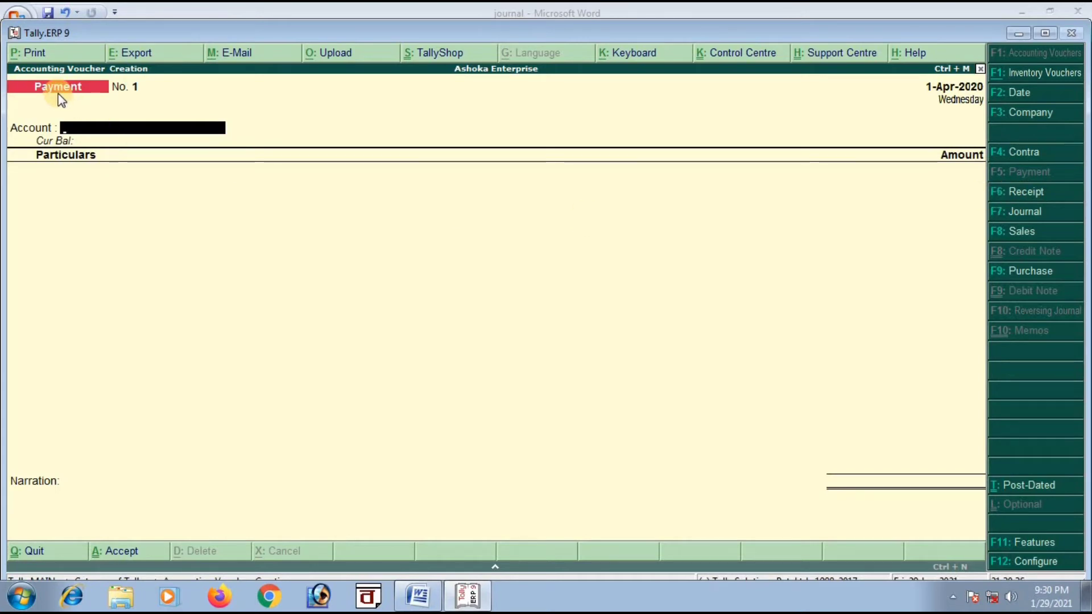
pyautogui.press('F6')
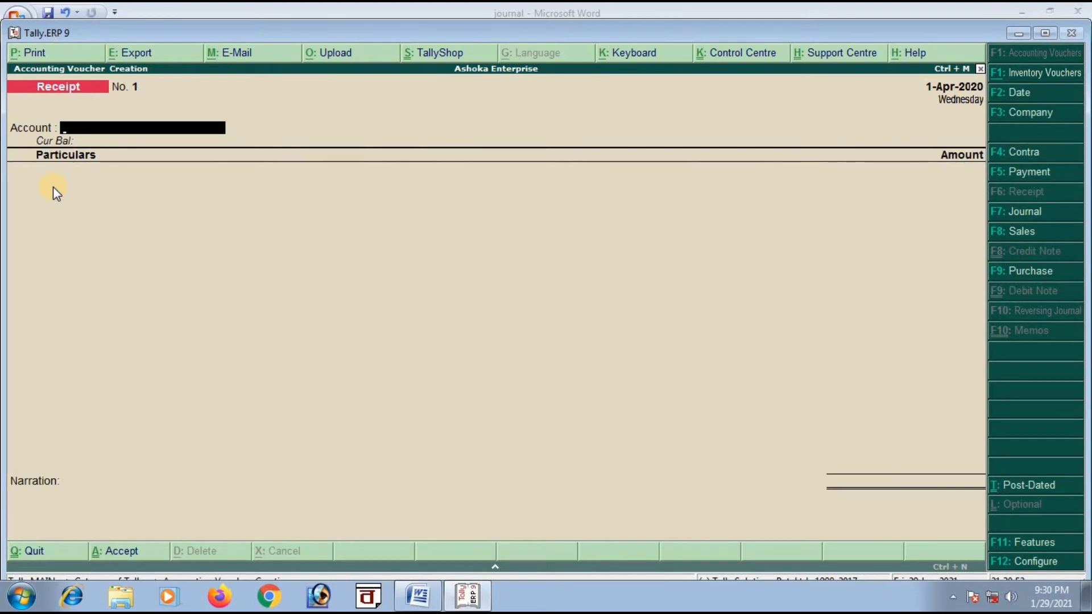
# Step: Configure the receipt voucher with single entry mode for payment/receipt/contra vouchers set to No, keeping the other options
pyautogui.press('F12')
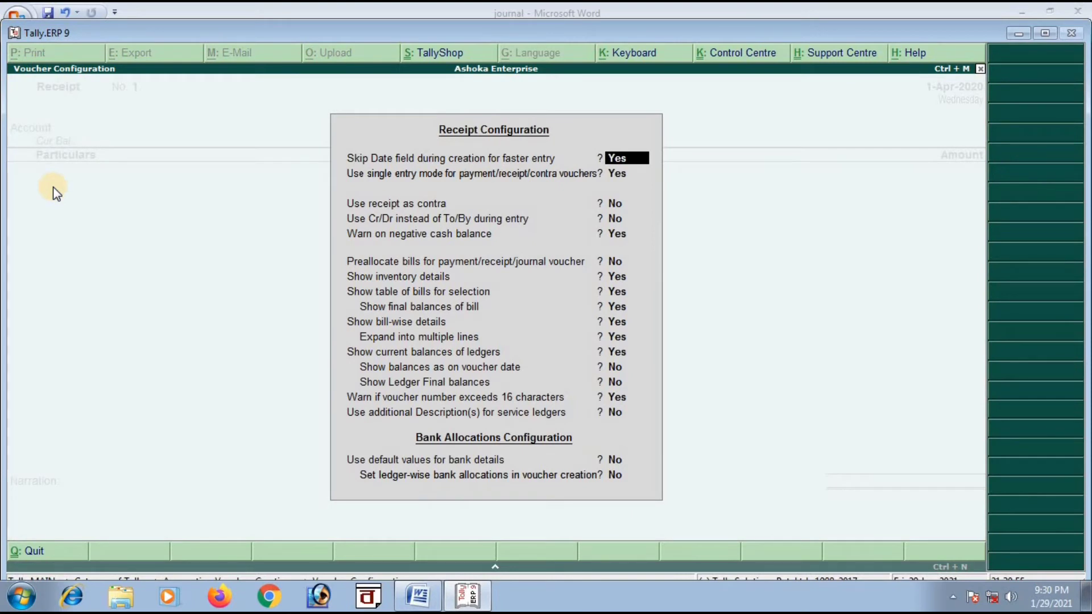
pyautogui.press('Return')
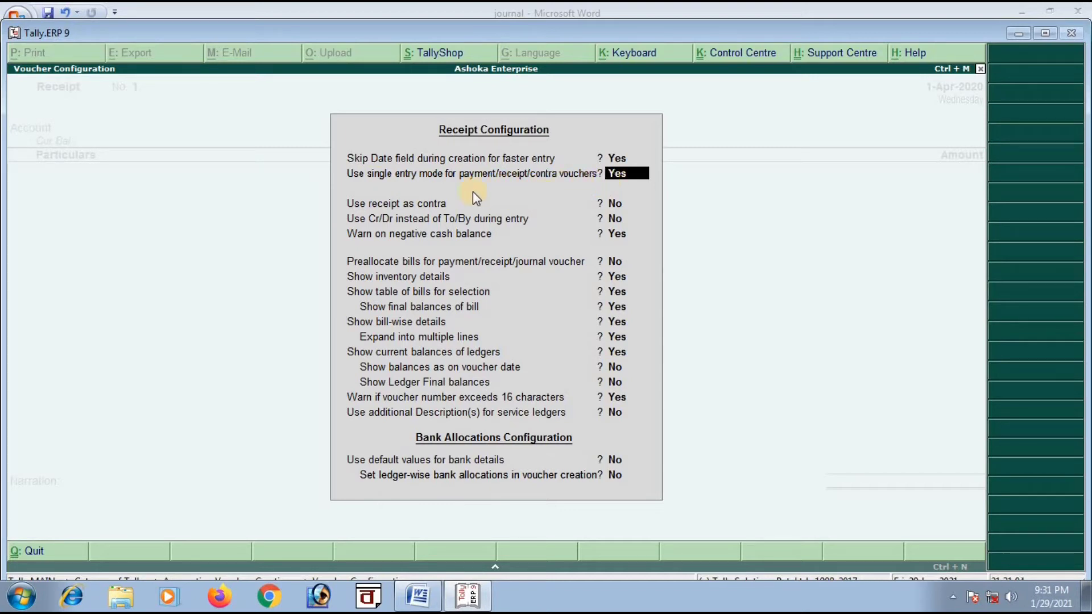
pyautogui.write('n')
pyautogui.press('Return')
pyautogui.press('Return')
pyautogui.press('Return')
pyautogui.press('Return')
pyautogui.press('Return')
pyautogui.press('Return')
pyautogui.press('Return')
pyautogui.press('Return')
pyautogui.press('Return')
pyautogui.press('Return')
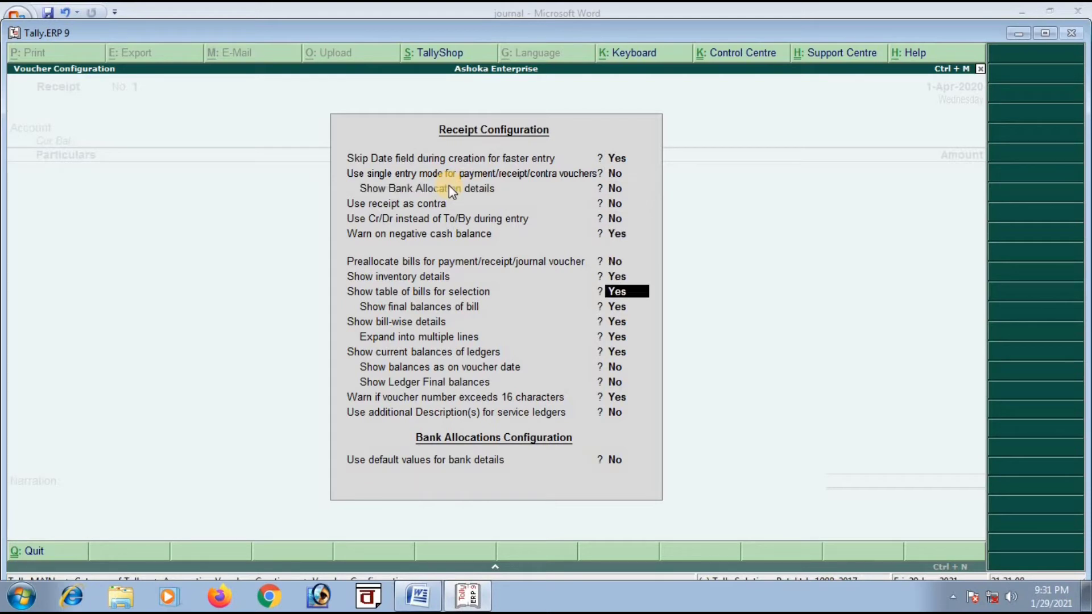
pyautogui.press('Return')
pyautogui.press('Return')
pyautogui.press('Return')
pyautogui.press('Return')
pyautogui.press('Return')
pyautogui.press('Return')
pyautogui.press('Return')
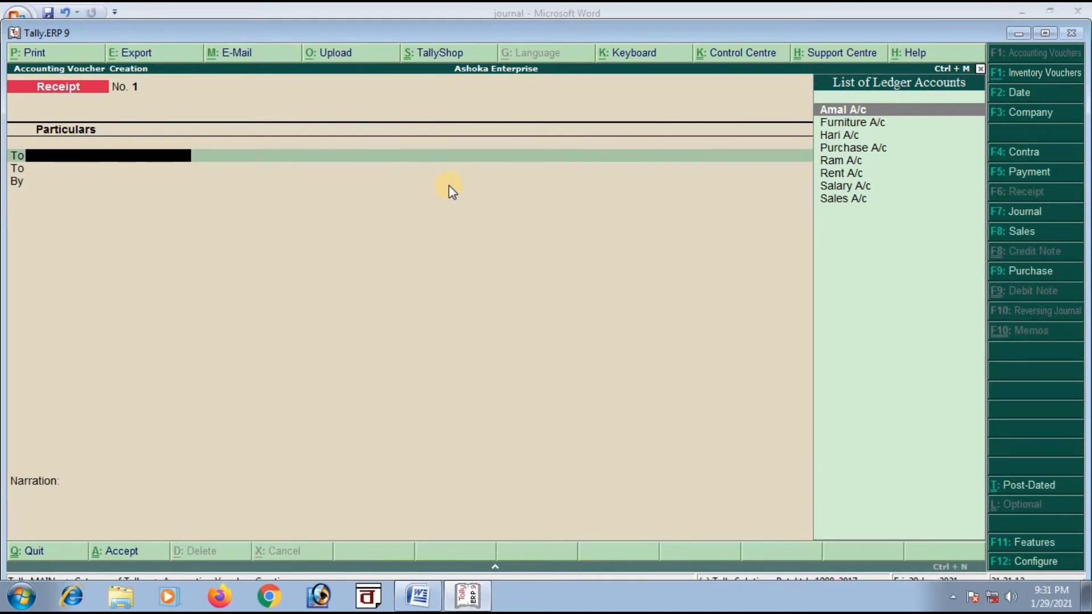
# Step: Check the June 3 transaction in Word, and in the Tally.ERP 9 receipt voucher credit the paying party's ledger with 5000
pyautogui.press('Escape')
pyautogui.press('Return')
pyautogui.press('Return')
pyautogui.click(418, 595)
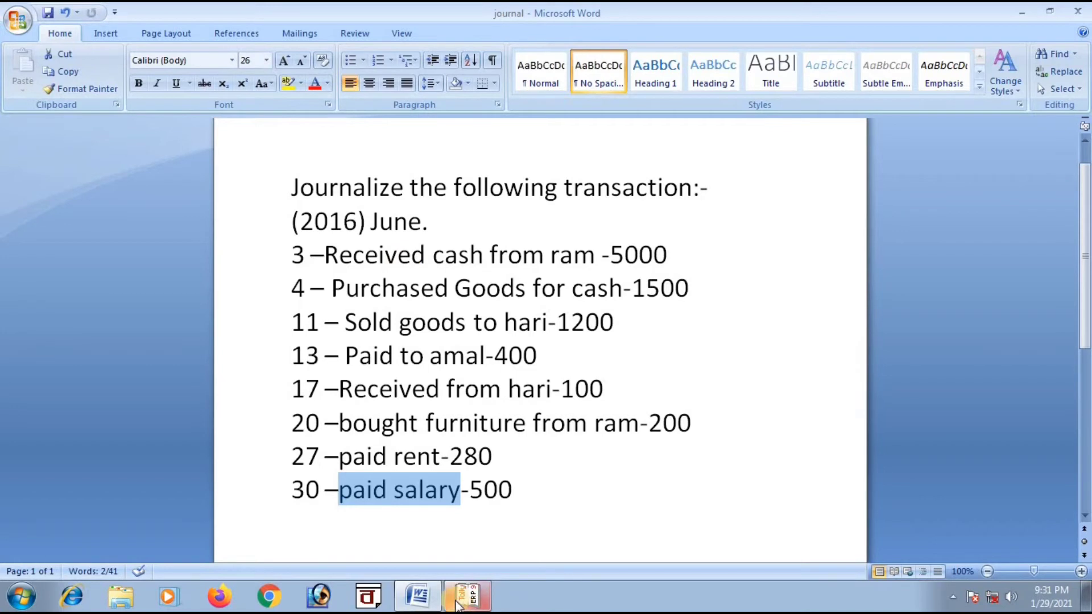
pyautogui.click(466, 596)
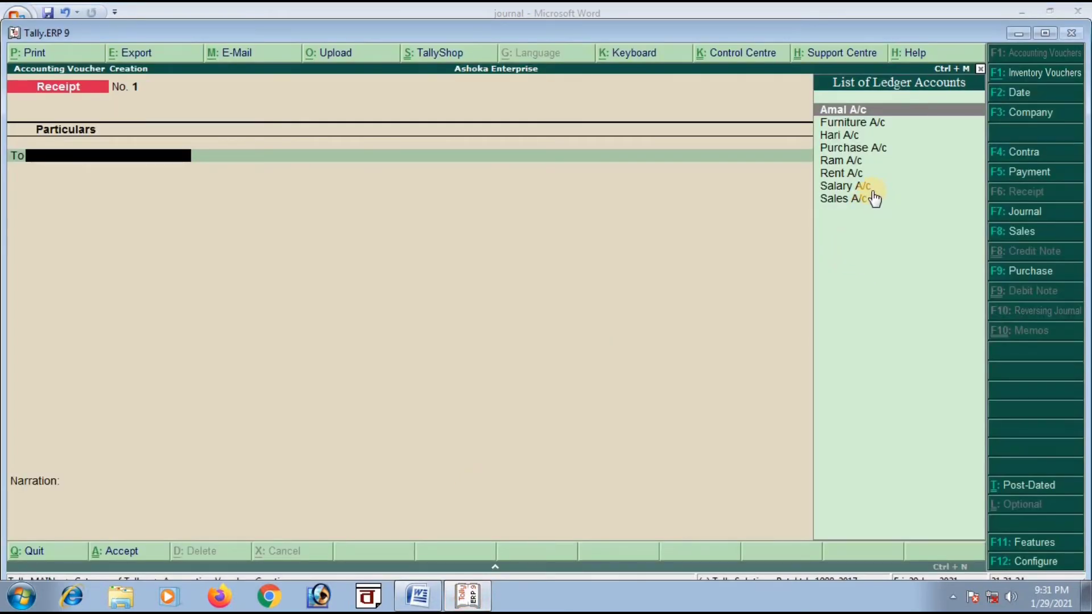
pyautogui.press('Down')
pyautogui.press('Down')
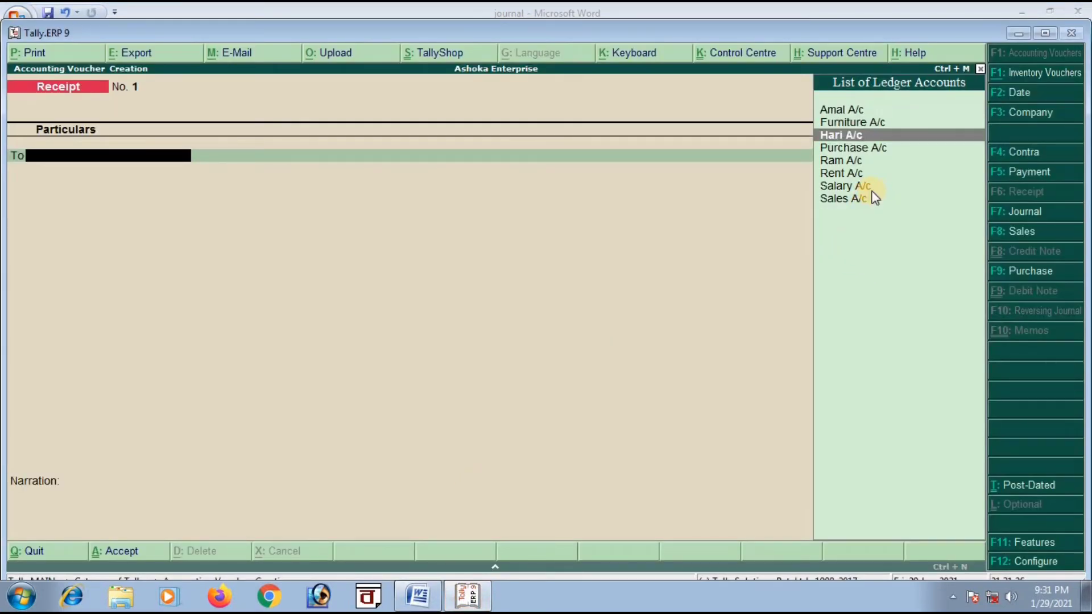
pyautogui.press('Down')
pyautogui.press('Down')
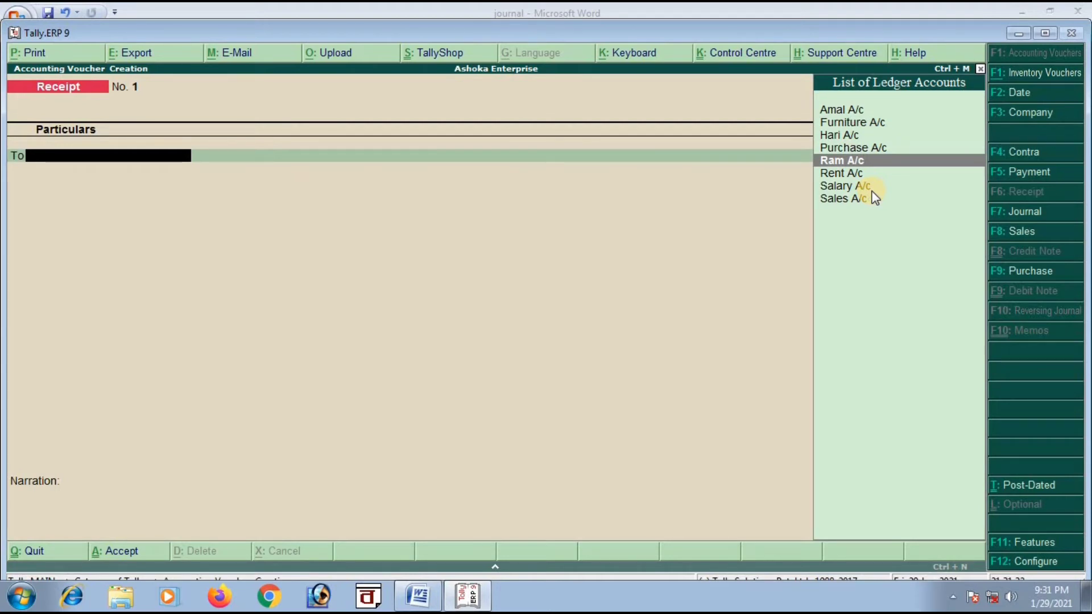
pyautogui.press('Return')
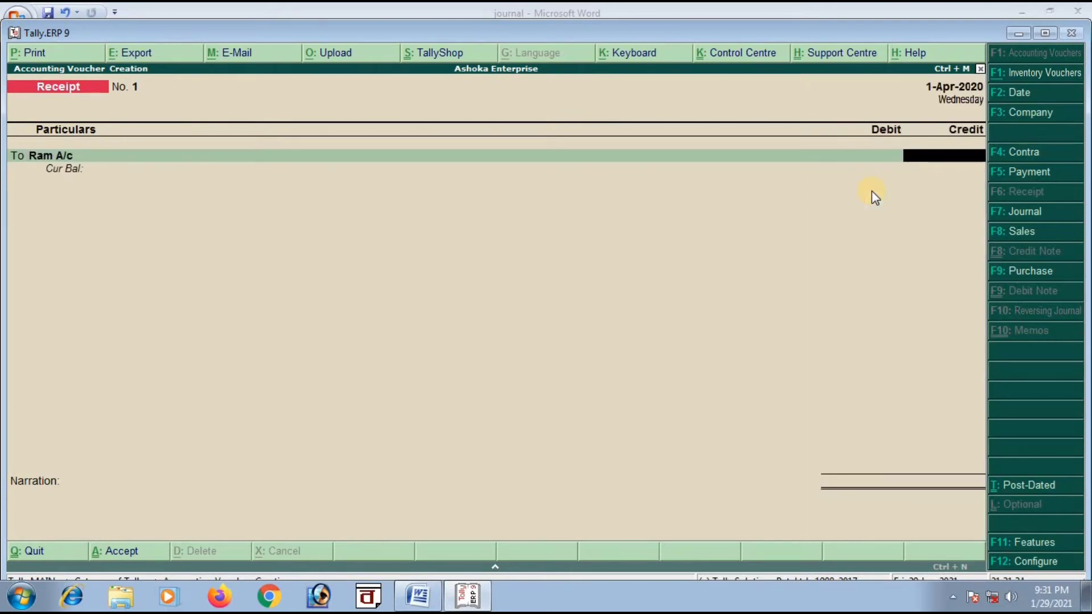
pyautogui.write('5000')
pyautogui.press('Return')
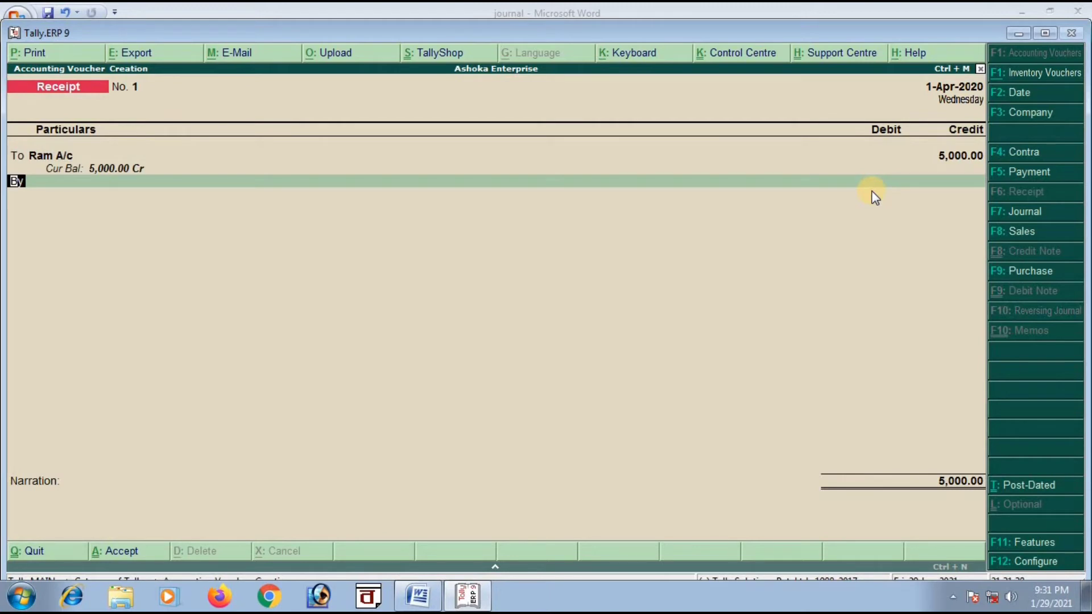
# Step: Debit Cash with 5,000.00 in the receipt voucher and move on to its narration
pyautogui.press('Return')
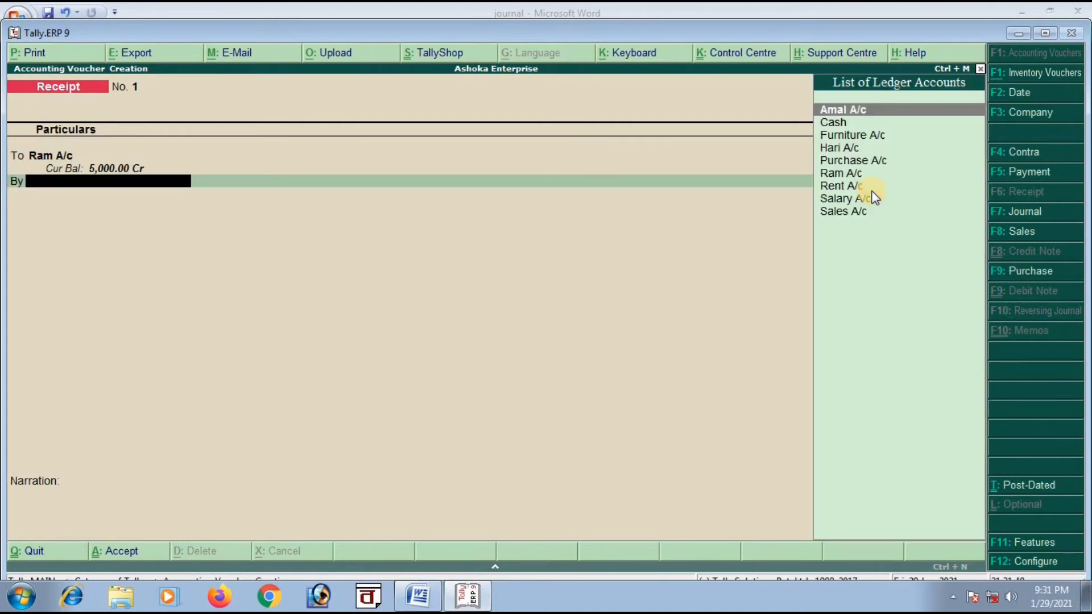
pyautogui.press('Down')
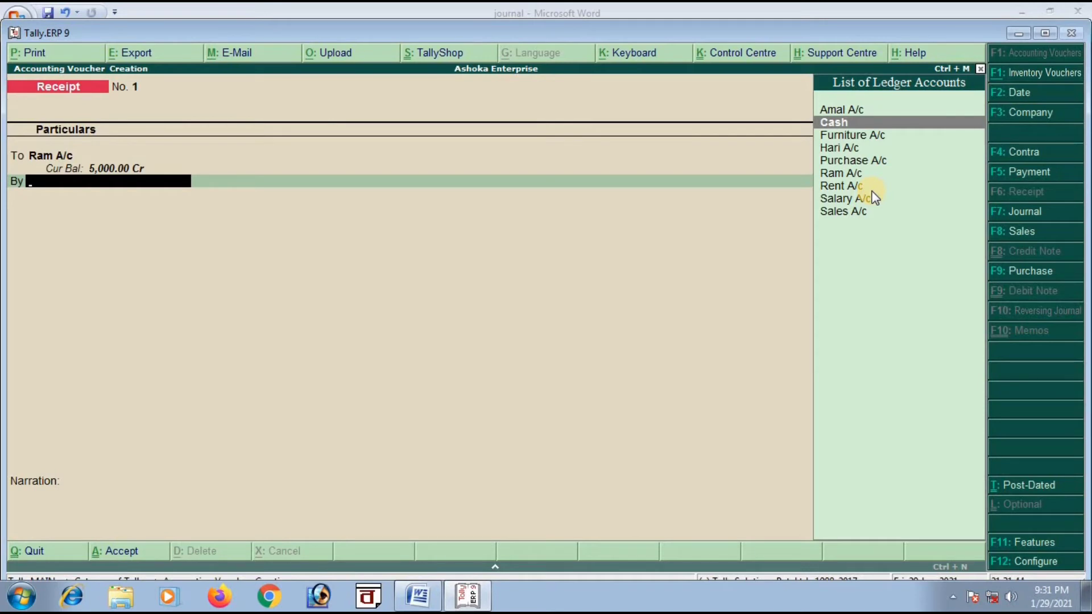
pyautogui.press('Return')
pyautogui.press('Return')
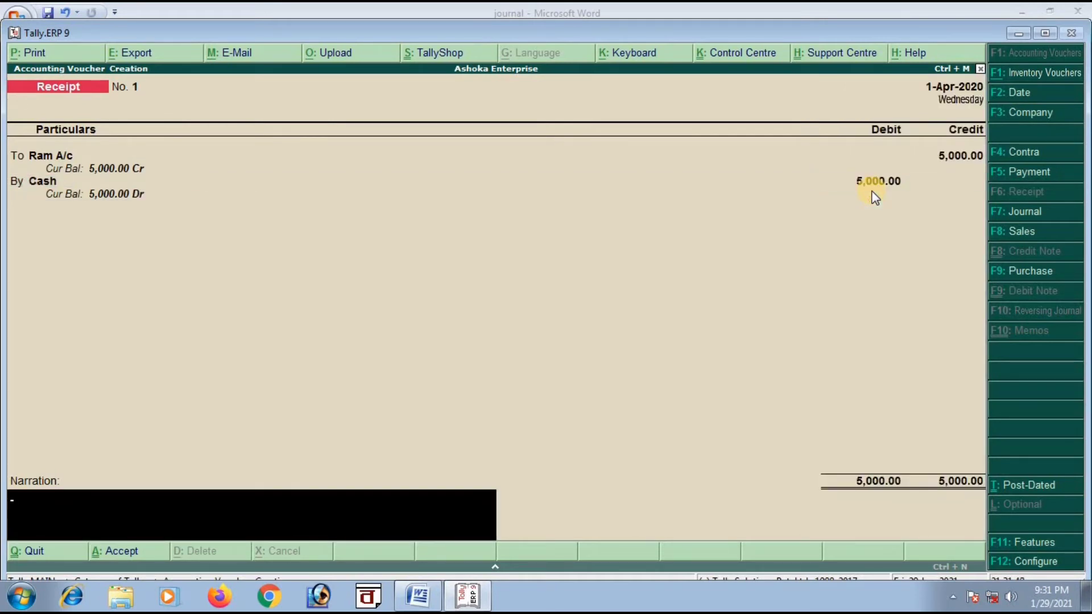
# Step: Check the June 3 transaction in Word, and in Tally.ERP 9 save the receipt voucher with the narration left blank
pyautogui.click(419, 595)
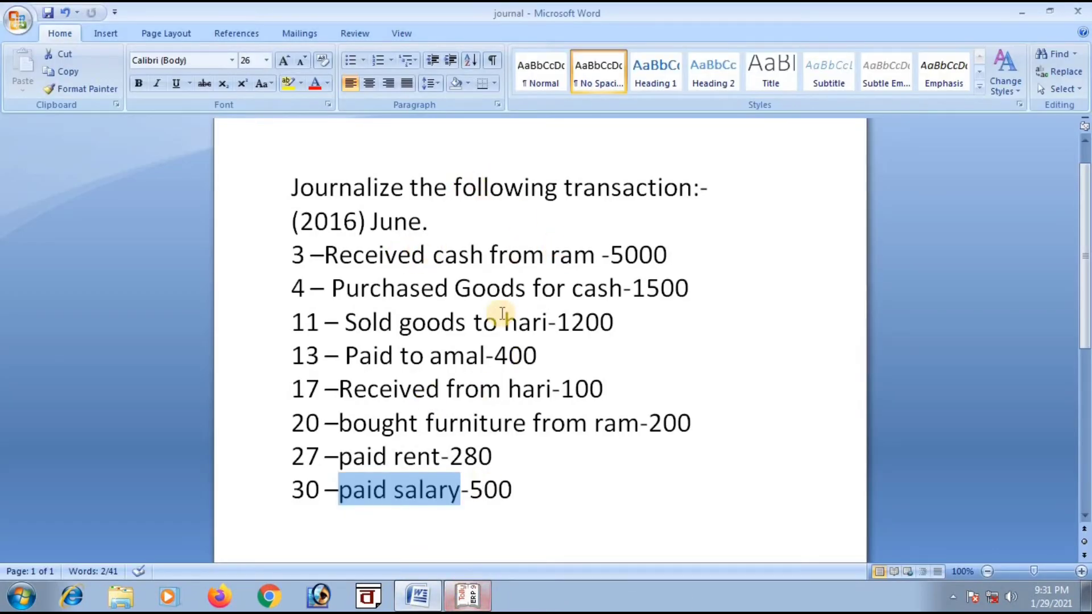
pyautogui.moveTo(325, 251); pyautogui.dragTo(569, 245)
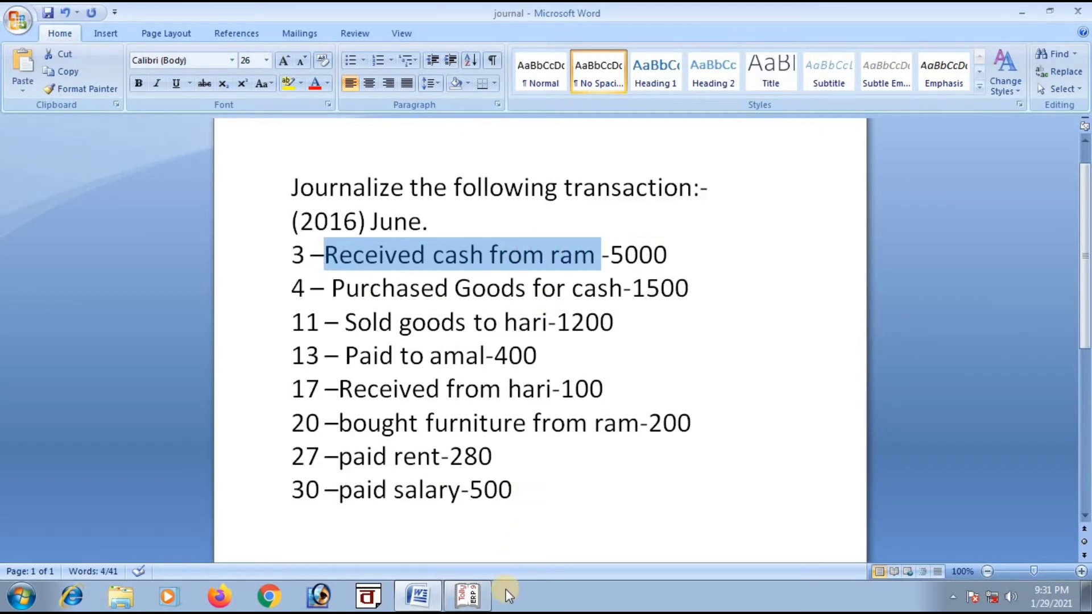
pyautogui.click(467, 595)
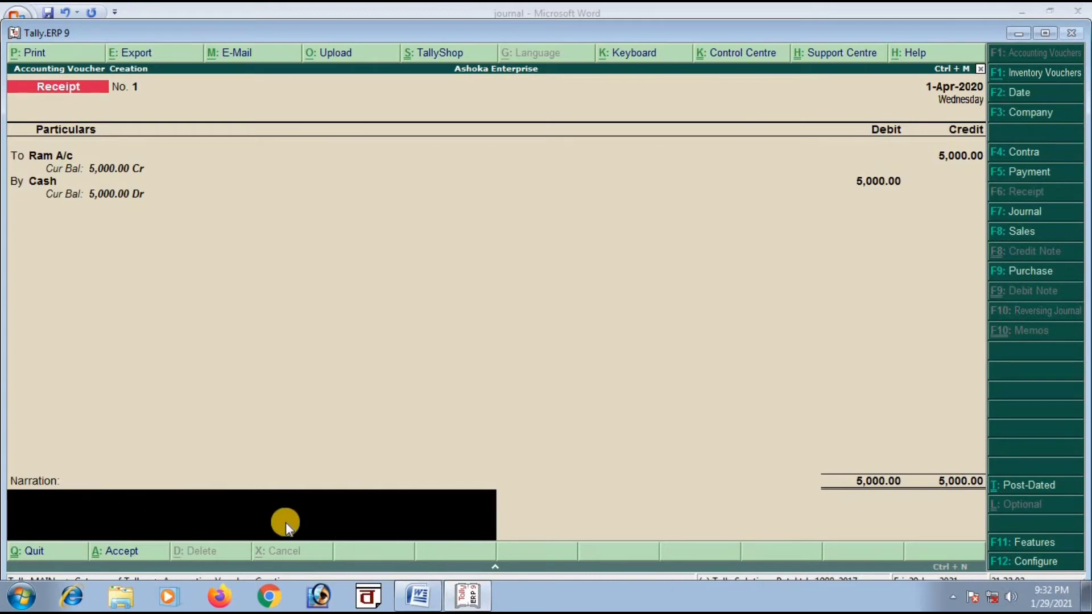
pyautogui.press('Return')
pyautogui.press('Return')
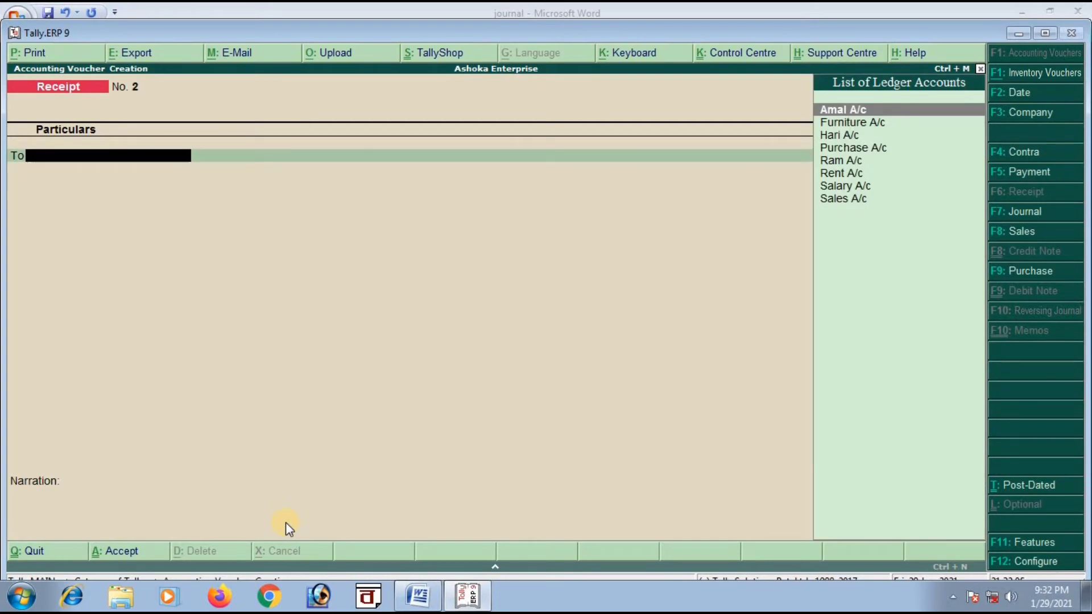
# Step: Check the June 4 transaction in Word, and in Tally.ERP 9 start a Purchase voucher in voucher mode, leaving the supplier invoice number blank
pyautogui.click(418, 595)
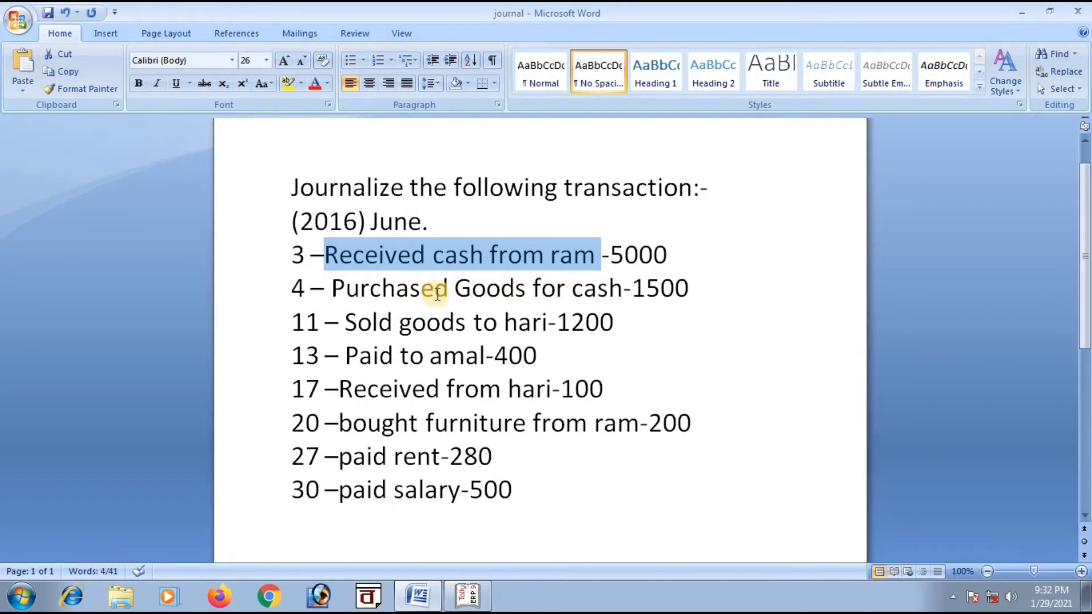
pyautogui.click(467, 596)
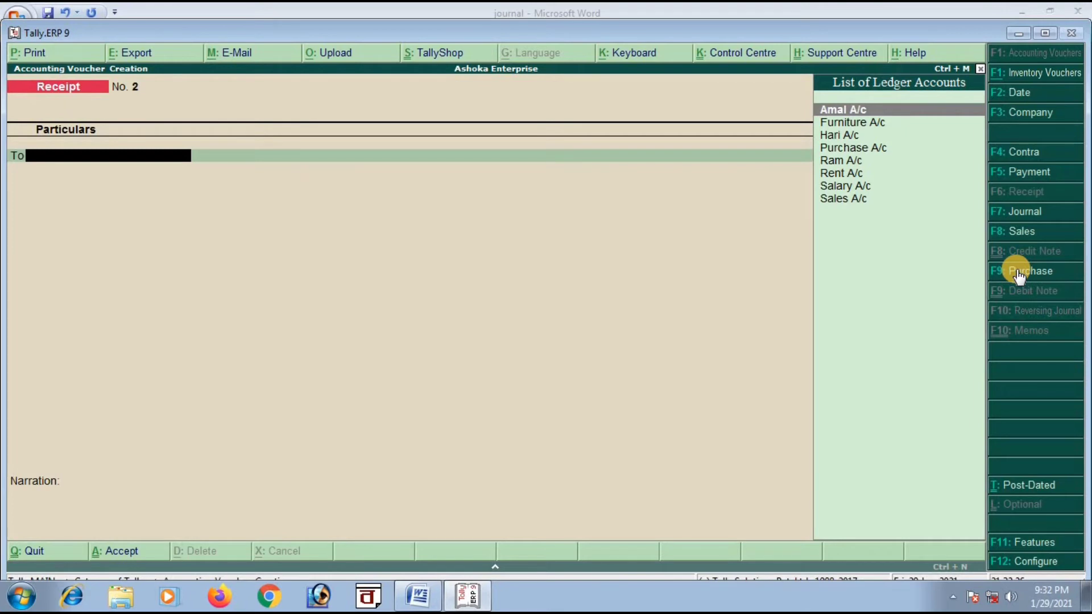
pyautogui.click(1018, 276)
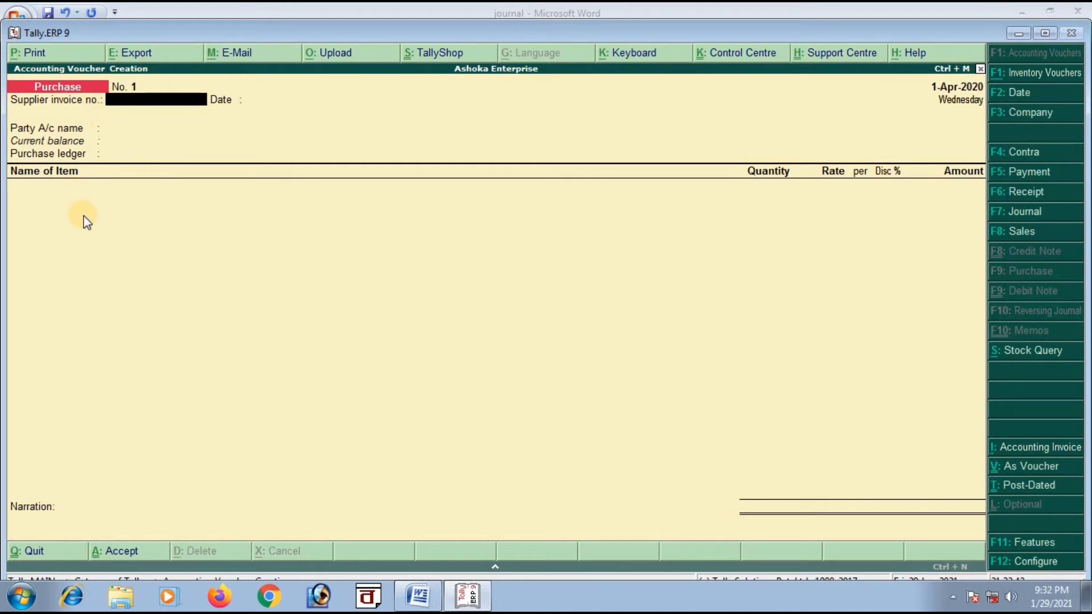
pyautogui.click(1029, 467)
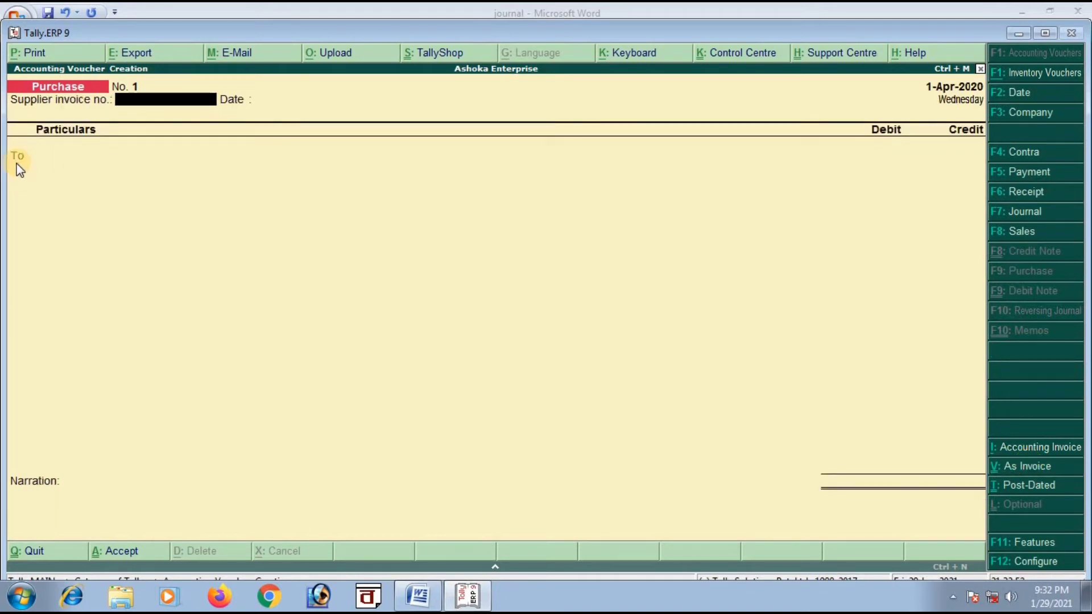
pyautogui.click(181, 100)
pyautogui.press('Return')
pyautogui.press('Return')
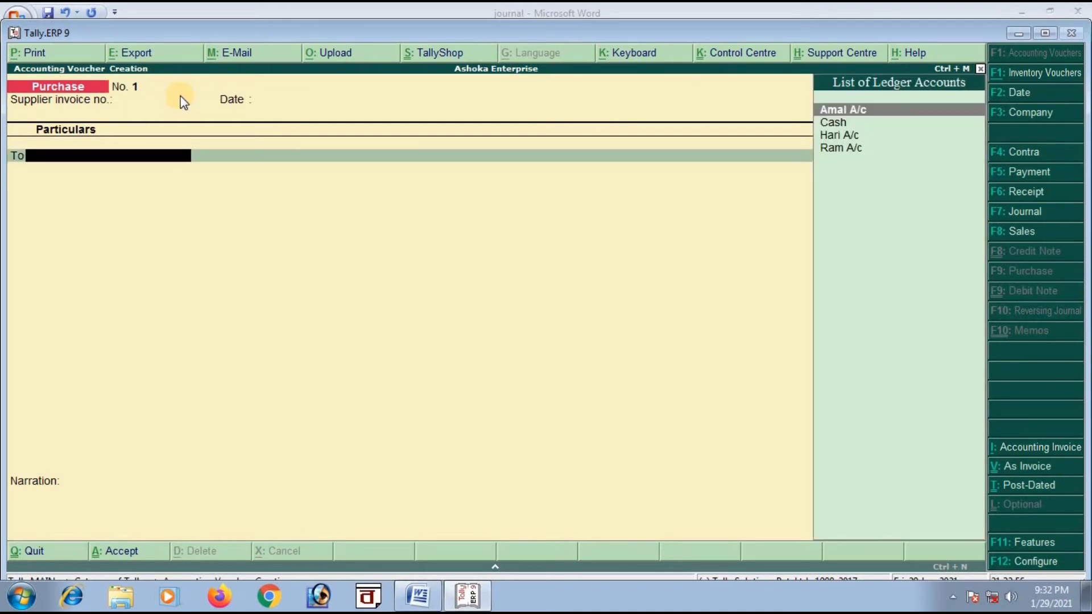
# Step: Recheck the June 4 transaction in Word, and in the Tally.ERP 9 purchase voucher credit Cash with 1500, keeping the default supplier details
pyautogui.click(418, 596)
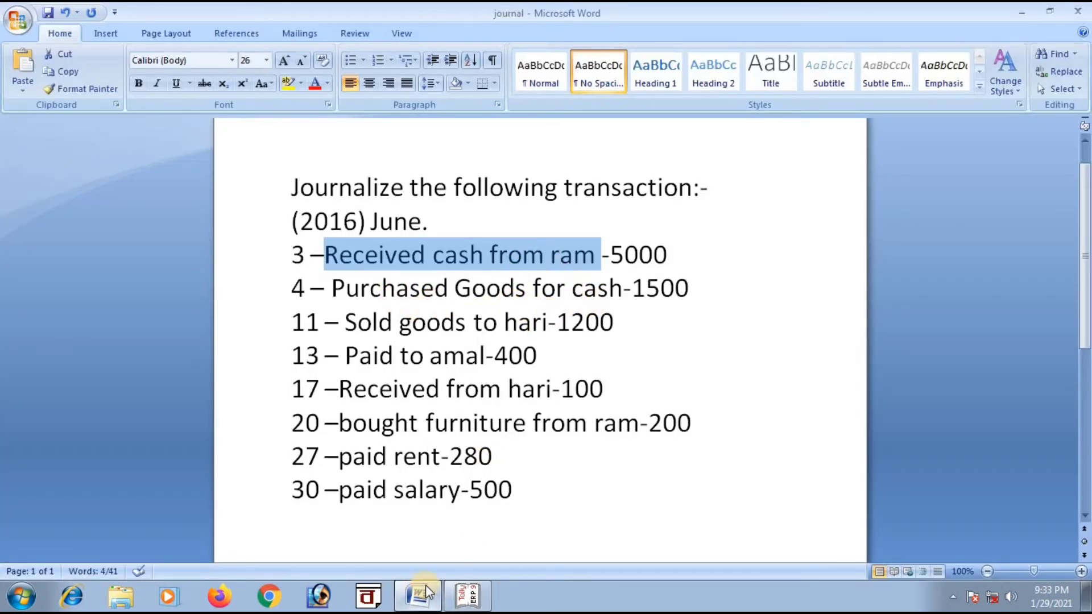
pyautogui.click(467, 596)
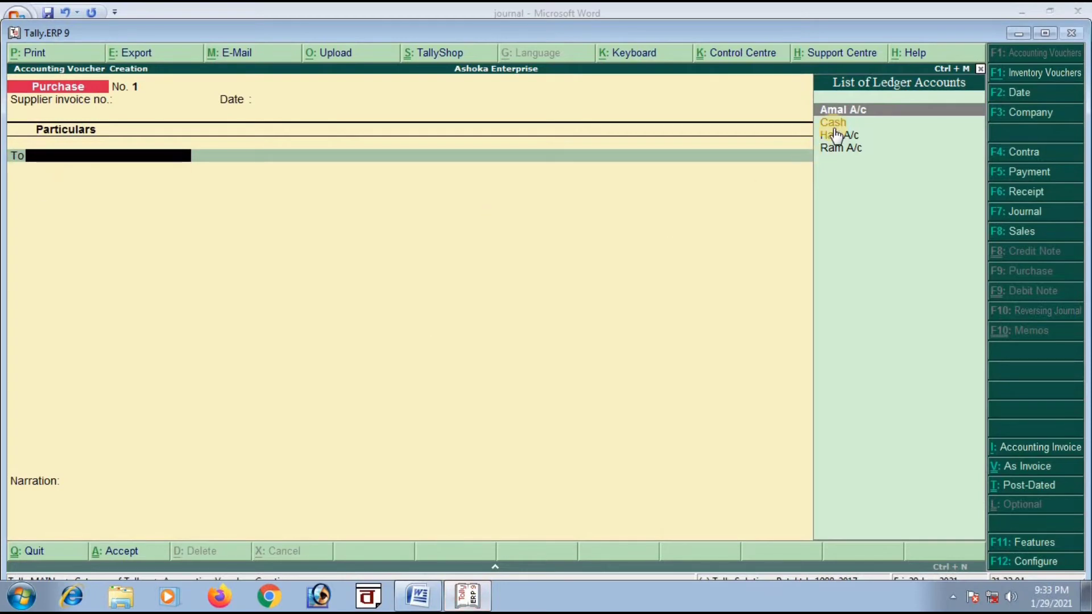
pyautogui.click(837, 126)
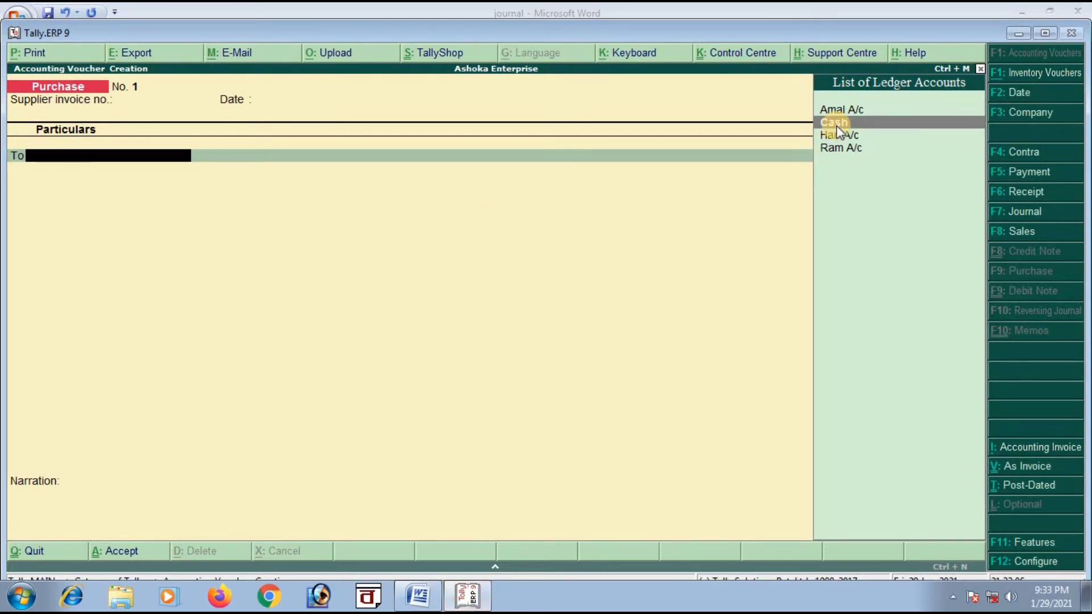
pyautogui.click(837, 126)
pyautogui.press('Return')
pyautogui.press('Return')
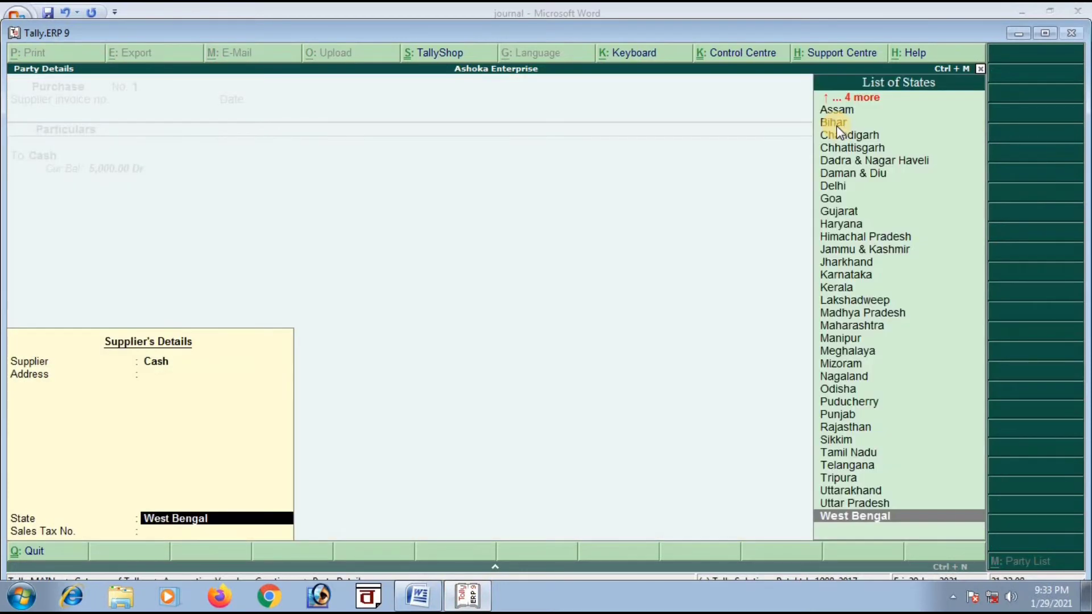
pyautogui.press('Return')
pyautogui.press('Return')
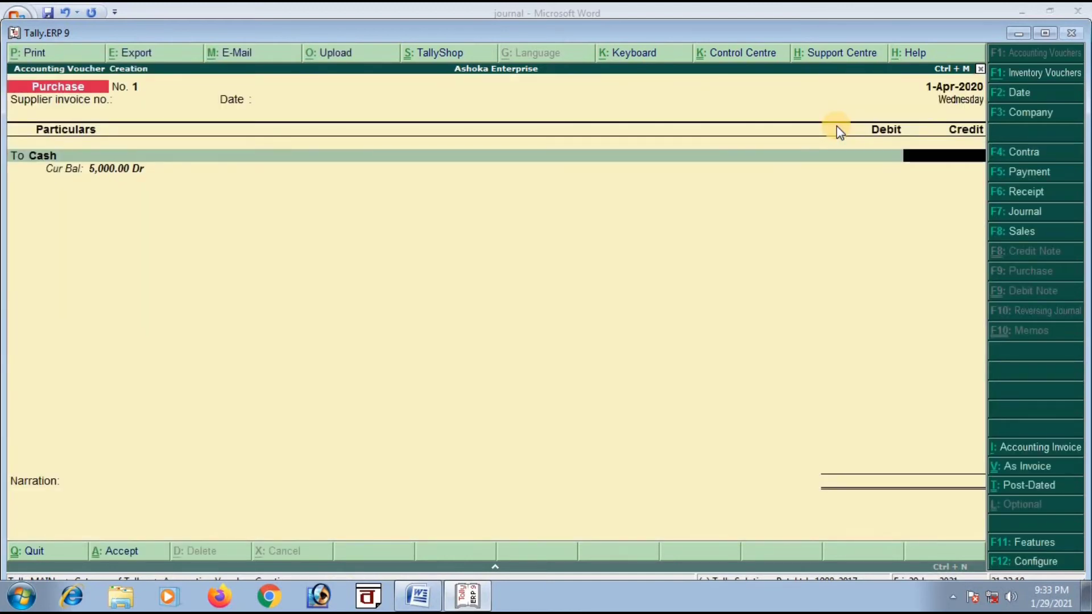
pyautogui.write('1500')
pyautogui.press('Return')
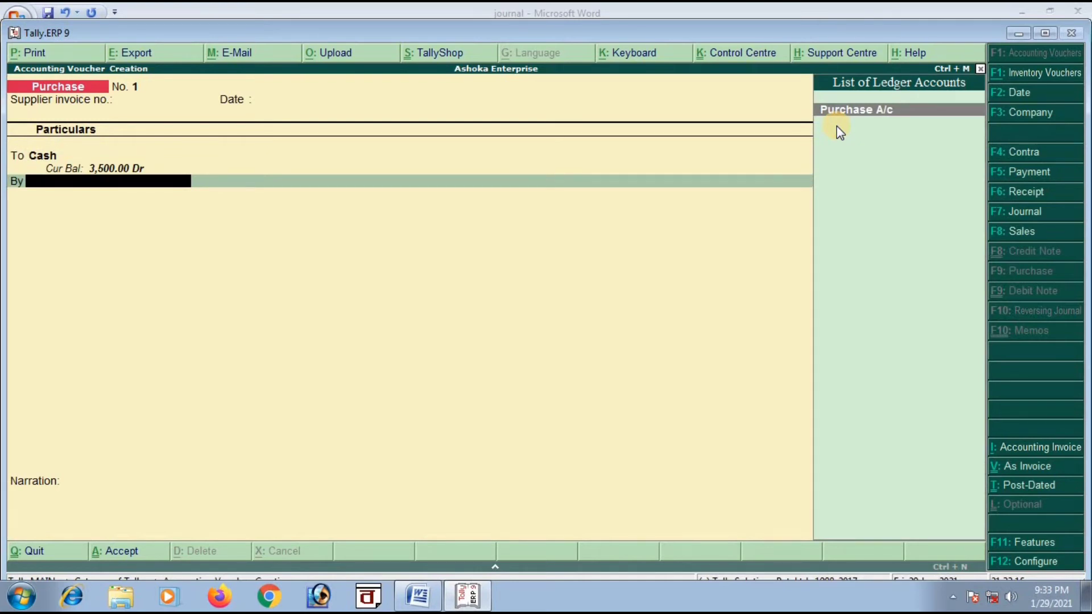
# Step: Debit Purchase A/c with the balancing amount and save the purchase voucher without a narration
pyautogui.press('Return')
pyautogui.press('Return')
pyautogui.press('Return')
pyautogui.press('Return')
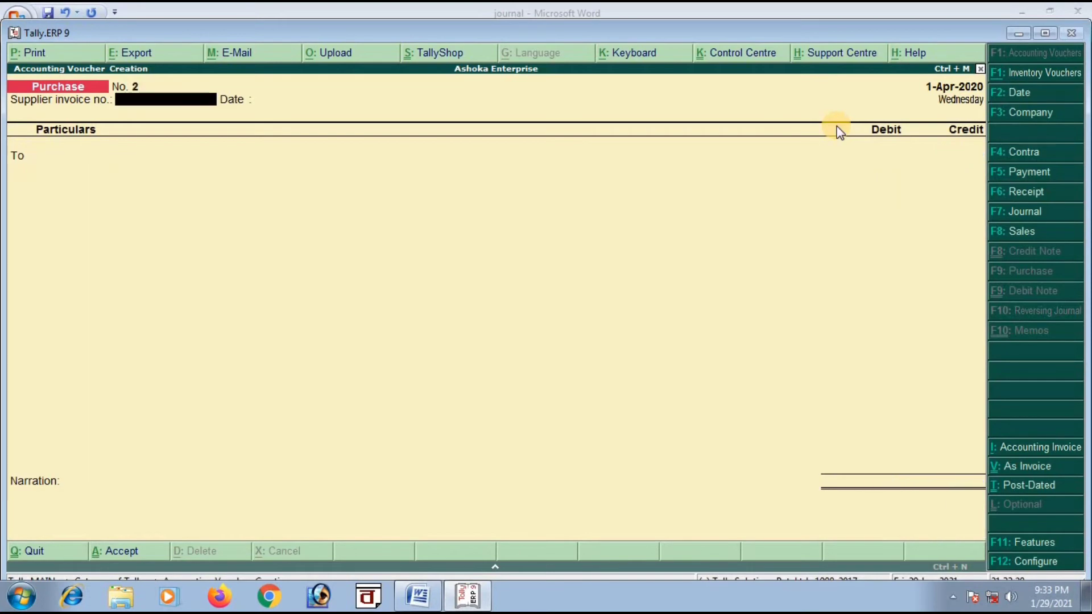
# Step: Check the June 11 transaction in Word, and in Tally.ERP 9 start a Sales voucher in voucher mode, leaving the reference number blank
pyautogui.click(427, 600)
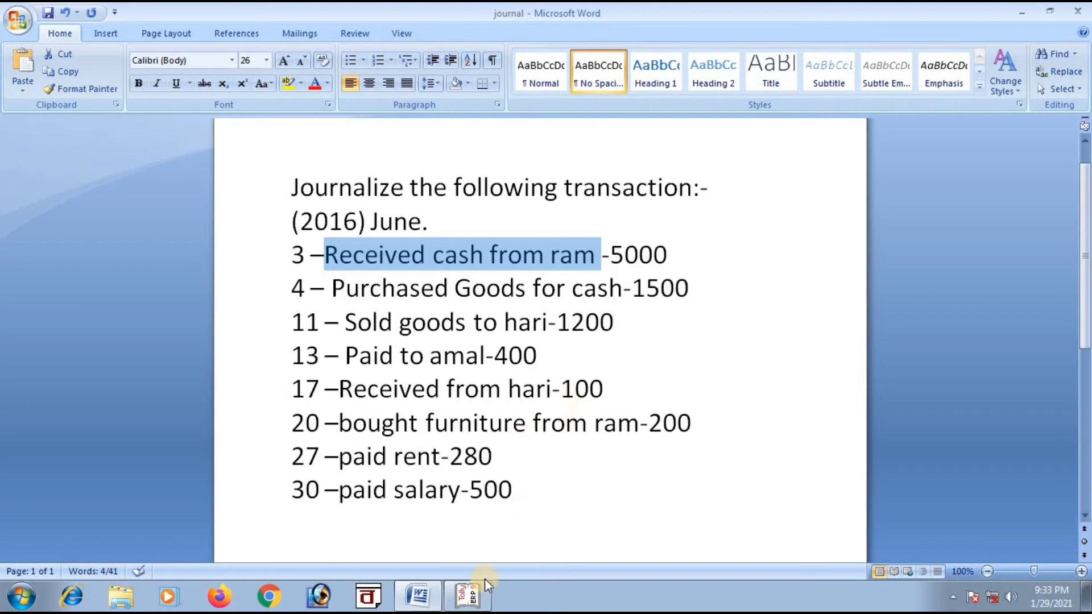
pyautogui.click(468, 595)
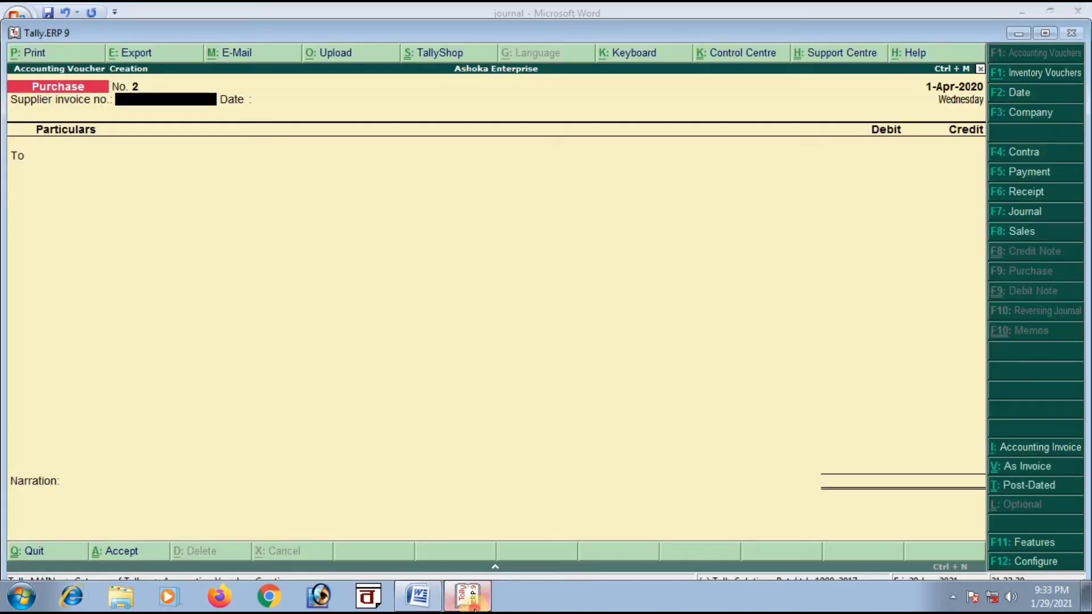
pyautogui.click(1020, 232)
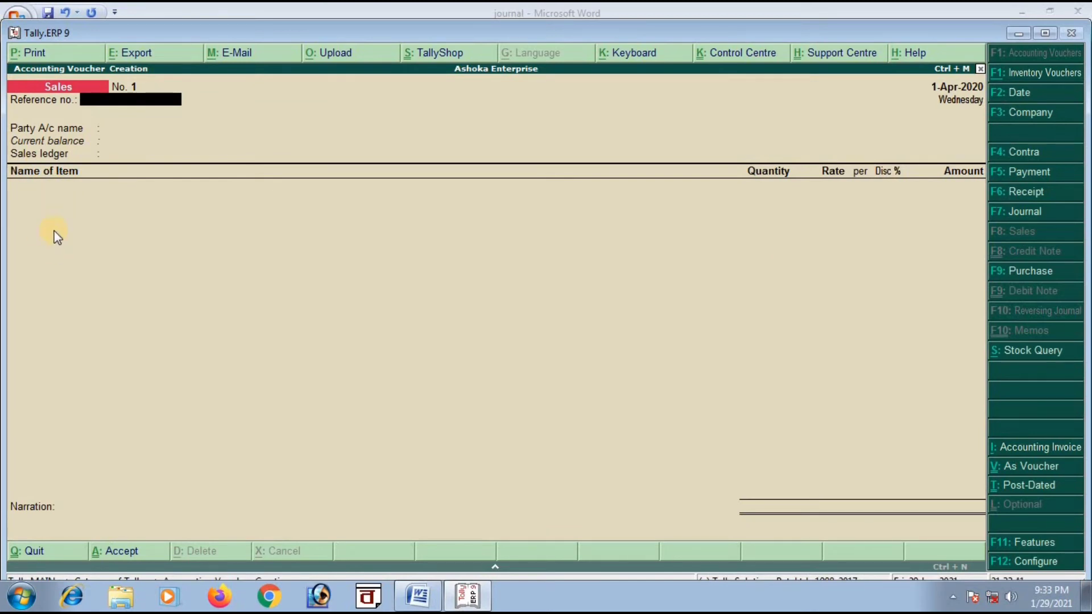
pyautogui.click(1035, 466)
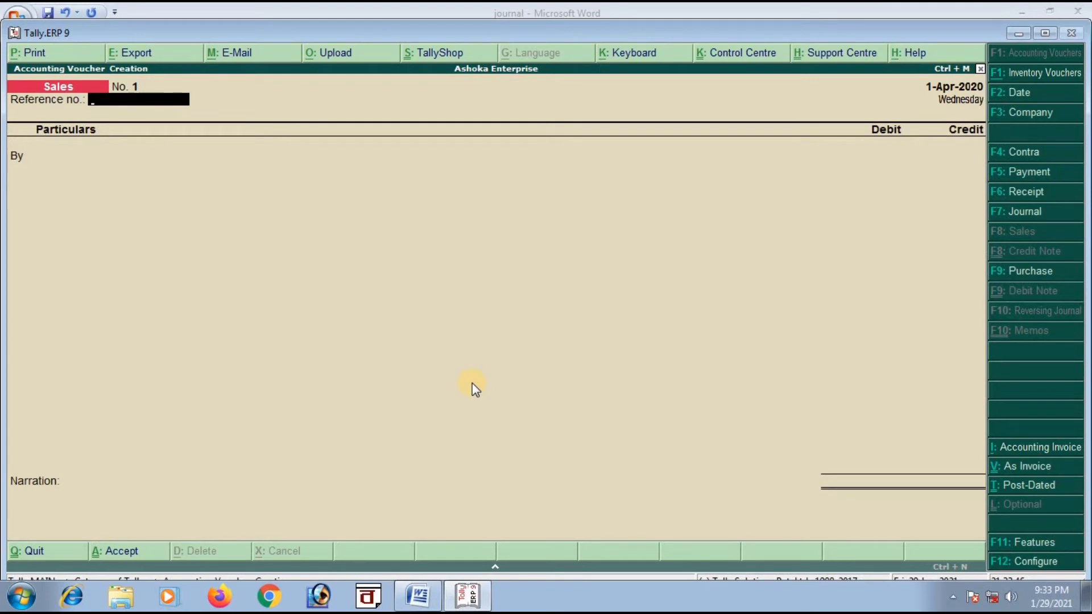
pyautogui.press('Return')
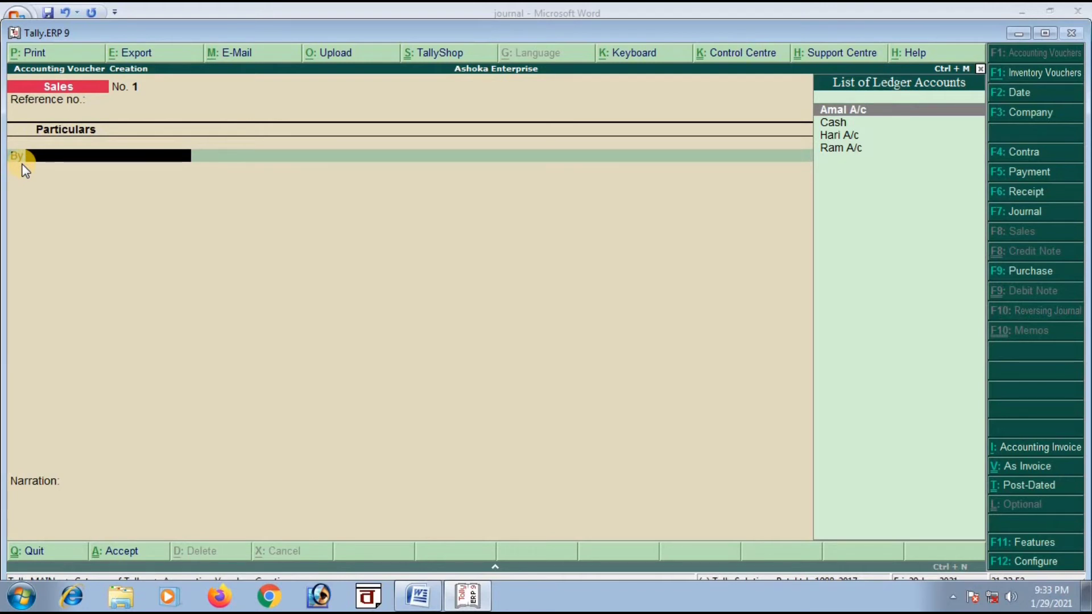
# Step: Debit the June 11 buyer's ledger with 1200 in the sales voucher, keeping the default buyer details and West Bengal as the state
pyautogui.press('Down')
pyautogui.press('Down')
pyautogui.press('Return')
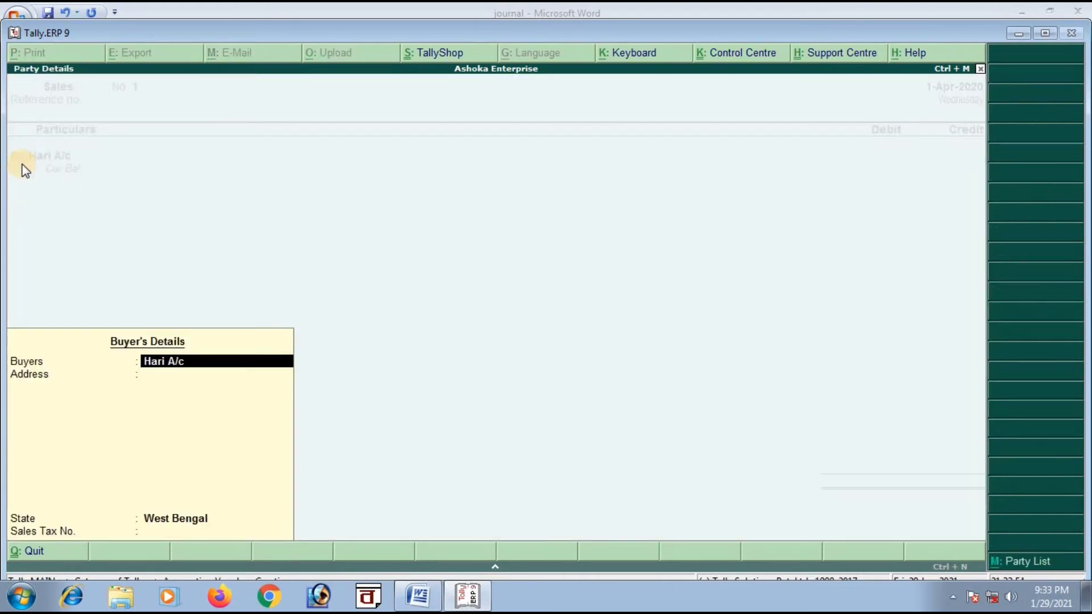
pyautogui.press('Return')
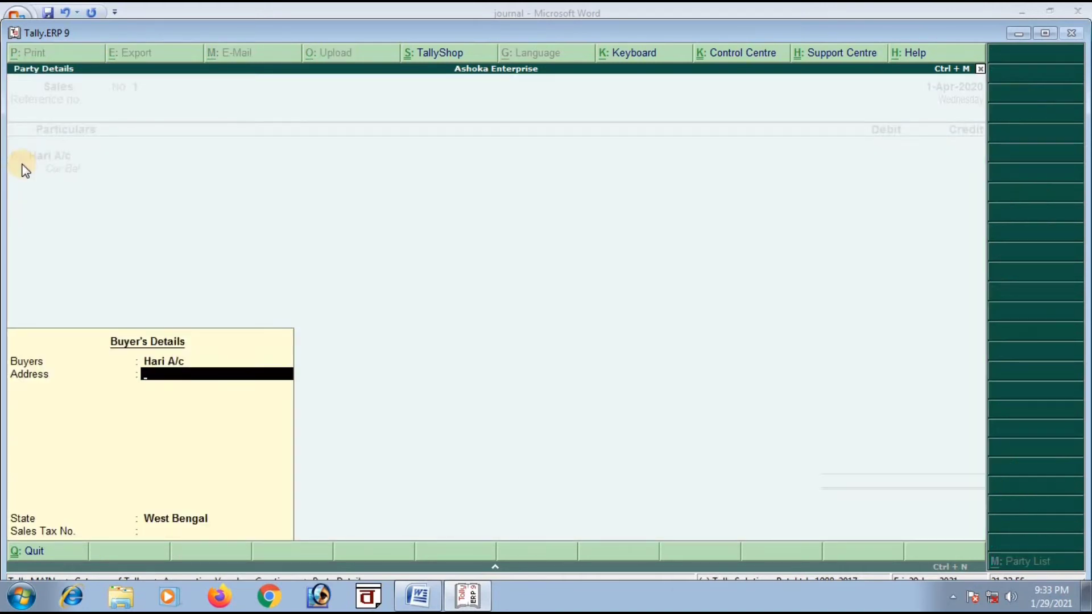
pyautogui.press('Return')
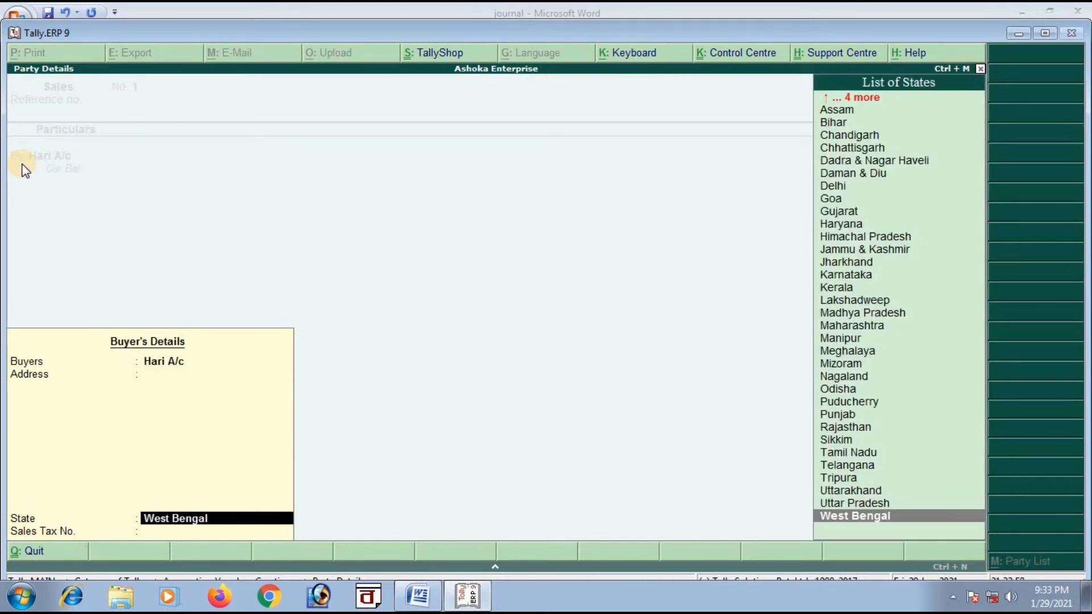
pyautogui.press('Return')
pyautogui.press('Return')
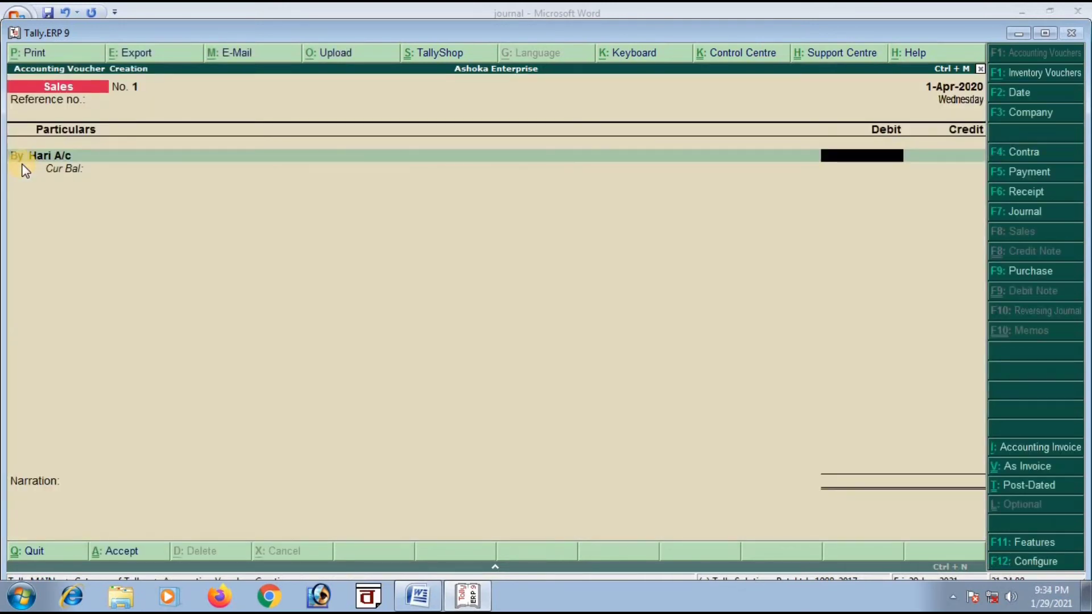
pyautogui.write('1200')
pyautogui.press('Return')
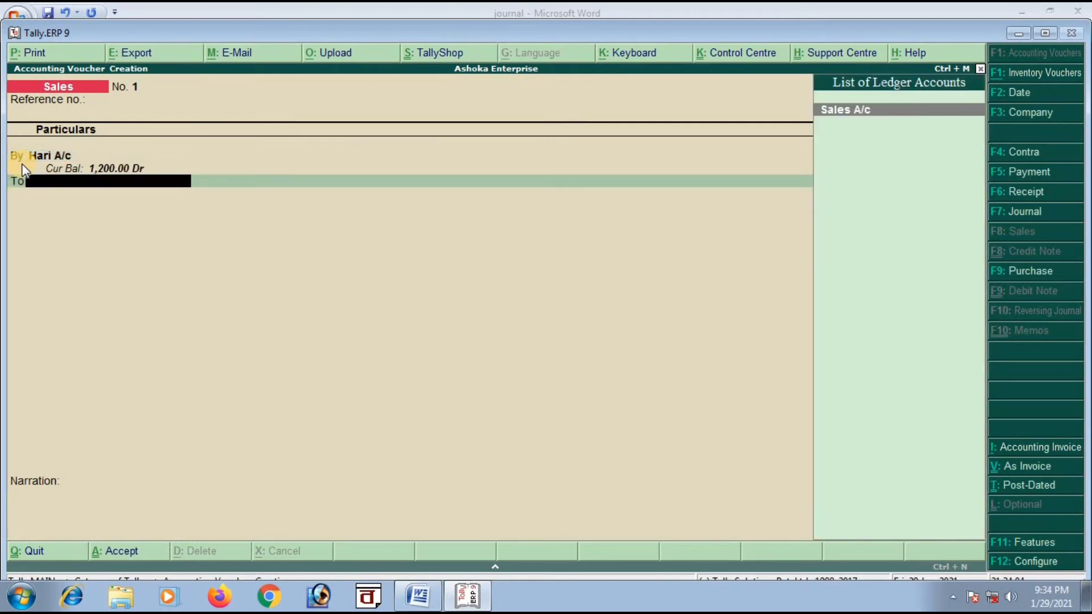
# Step: Credit Sales A/c with 1,200.00 and save the sales voucher without a narration
pyautogui.press('Return')
pyautogui.press('Return')
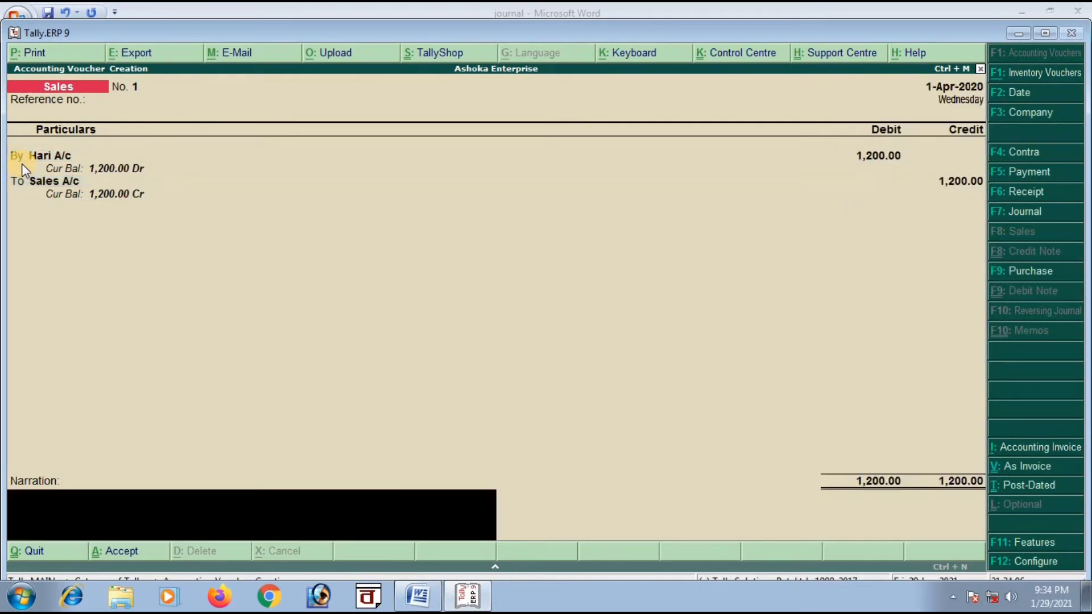
pyautogui.press('Return')
pyautogui.press('Return')
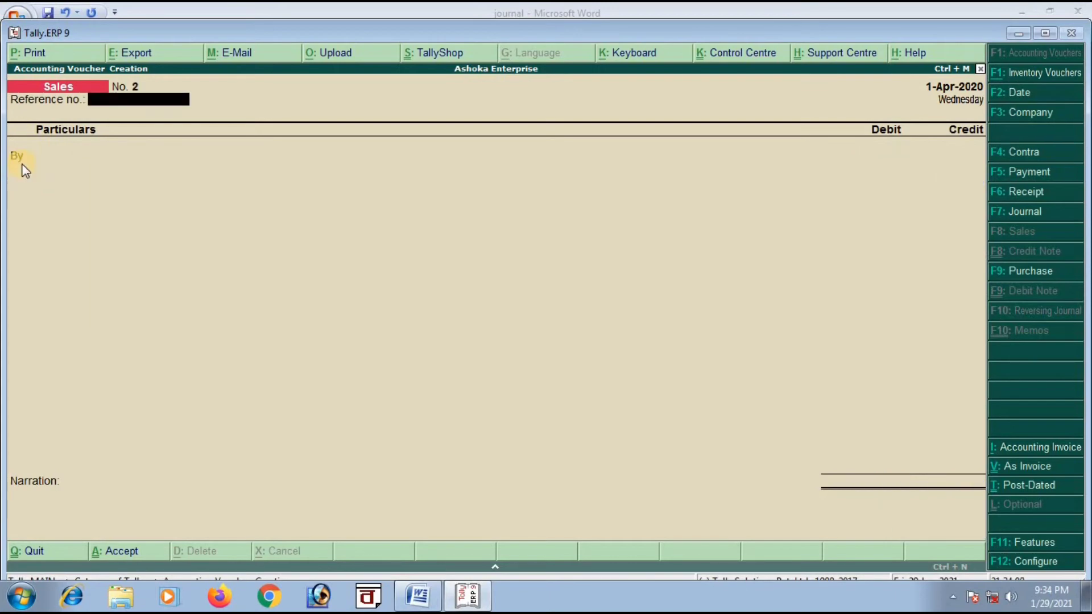
# Step: Highlight the June 13 transaction in Word, and in Tally.ERP 9 change the voucher type to Payment
pyautogui.click(418, 596)
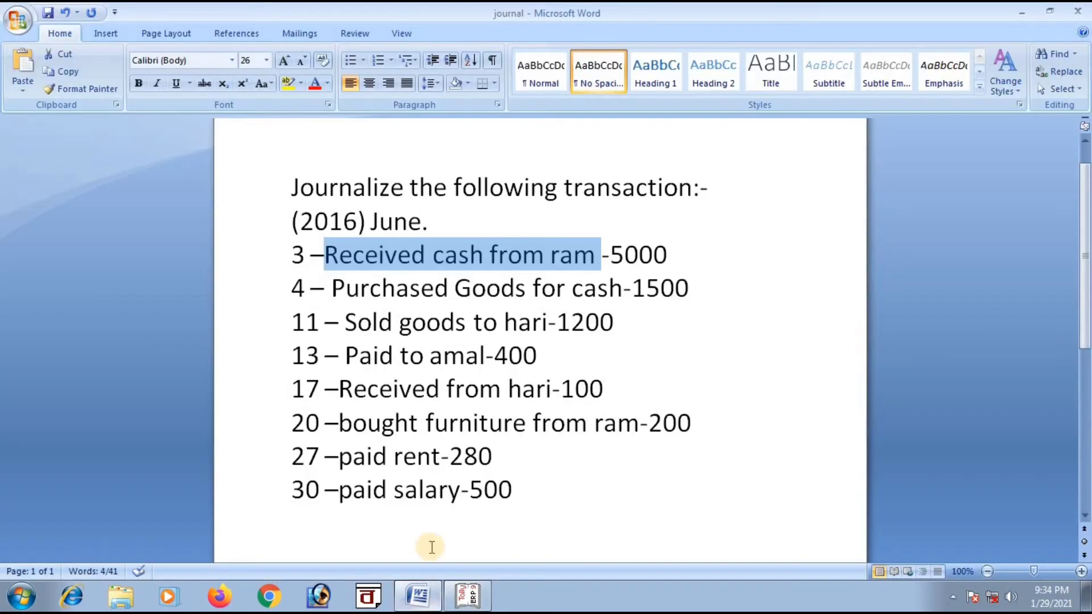
pyautogui.moveTo(345, 356); pyautogui.dragTo(504, 356)
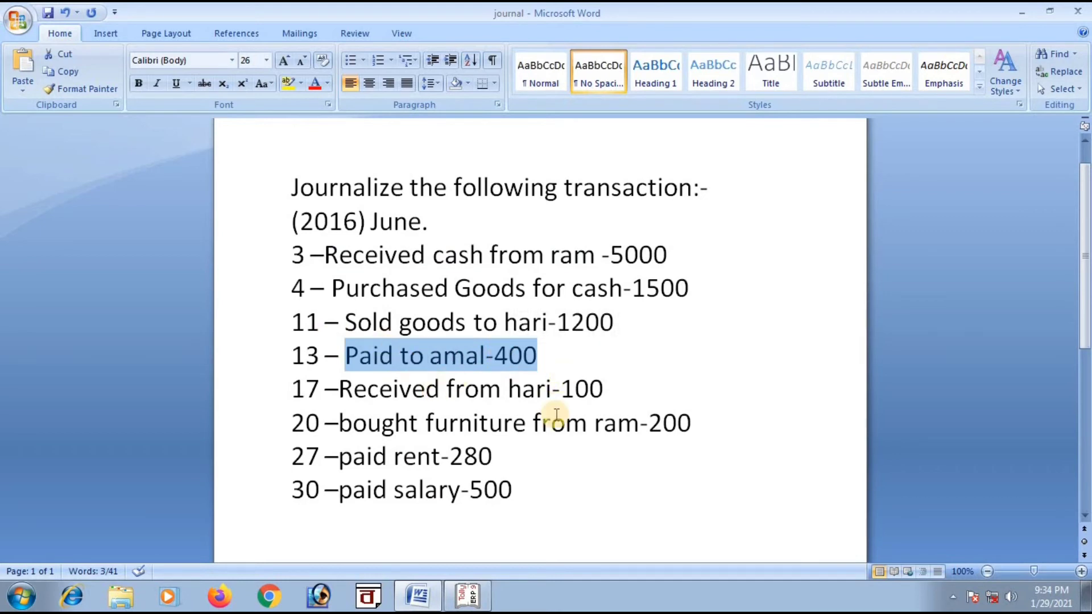
pyautogui.click(468, 596)
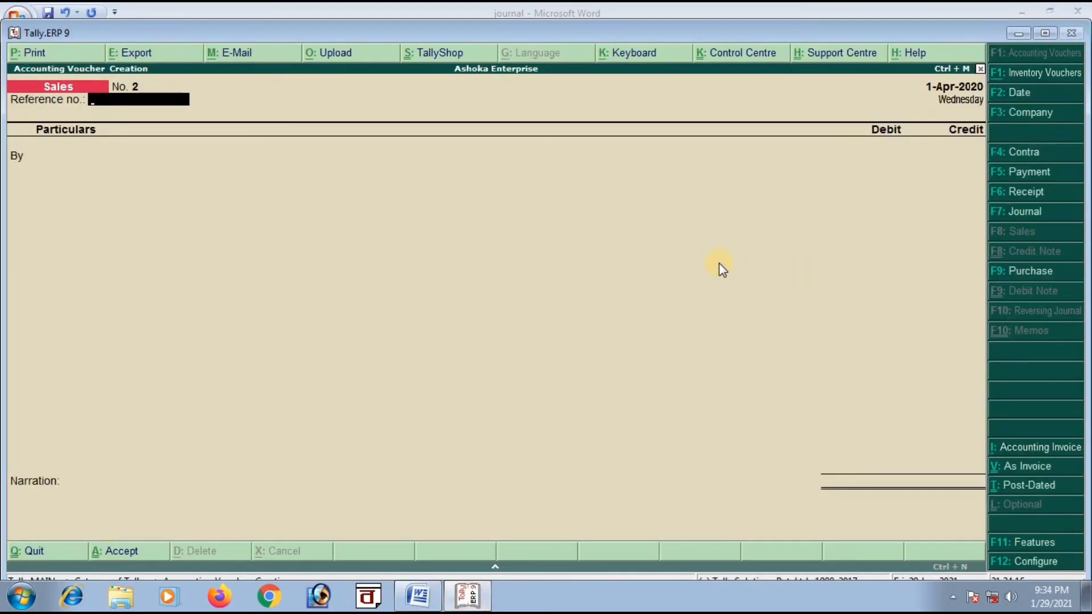
pyautogui.click(1025, 175)
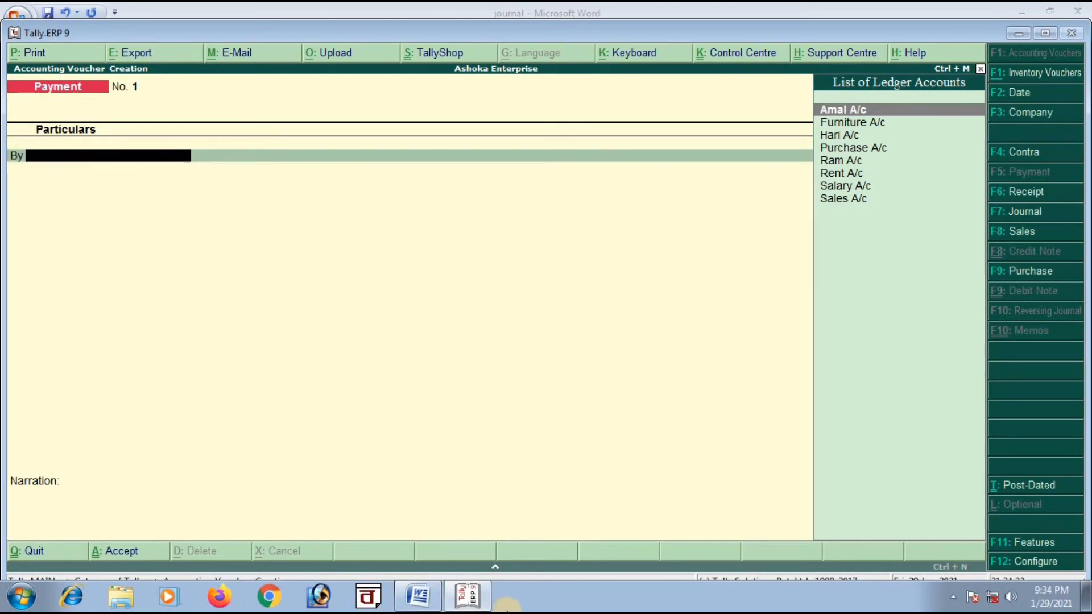
# Step: Check the June 13 transaction in Word, and in Tally.ERP 9 debit the payee's ledger with 400 in the payment voucher
pyautogui.click(417, 596)
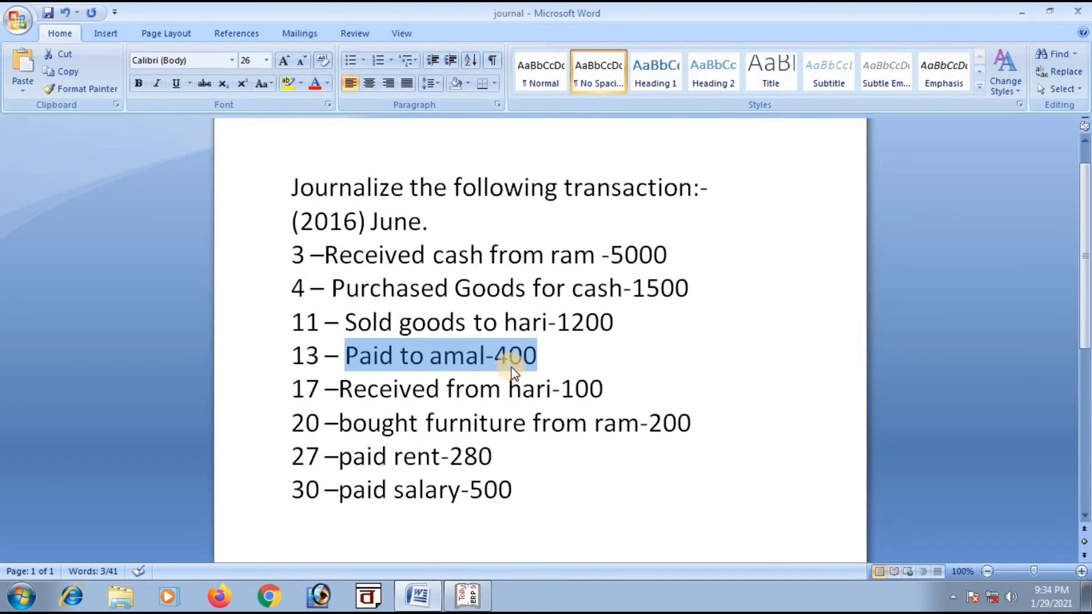
pyautogui.click(467, 595)
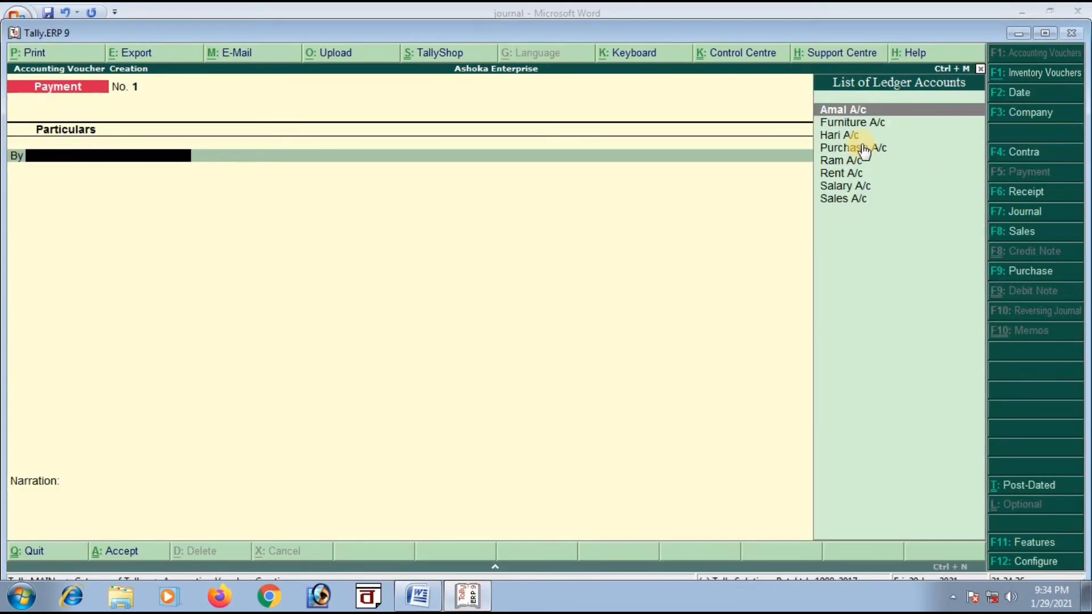
pyautogui.press('Return')
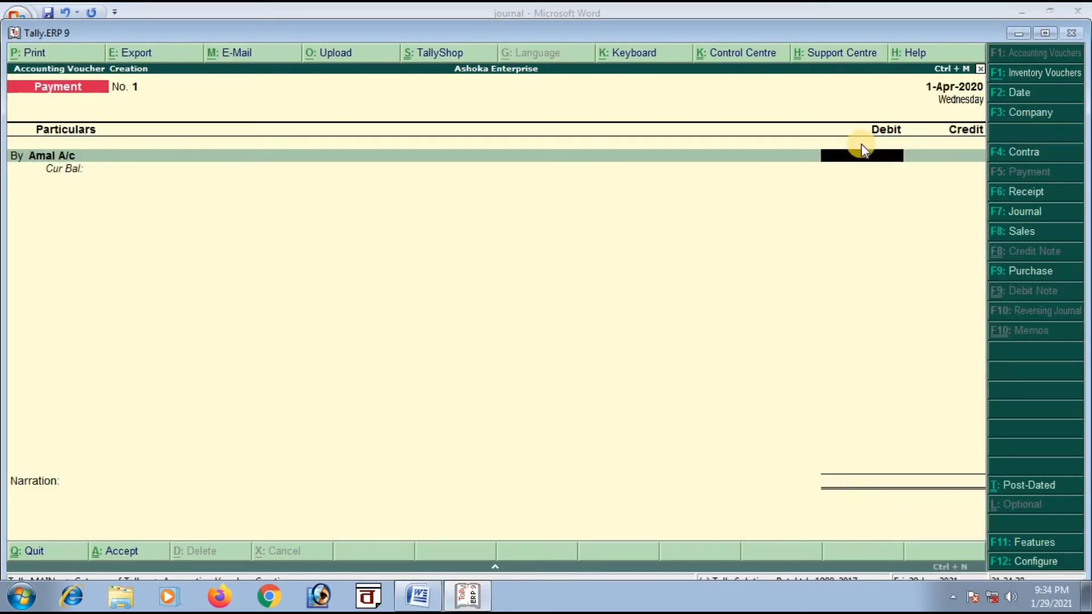
pyautogui.write('400')
pyautogui.press('Return')
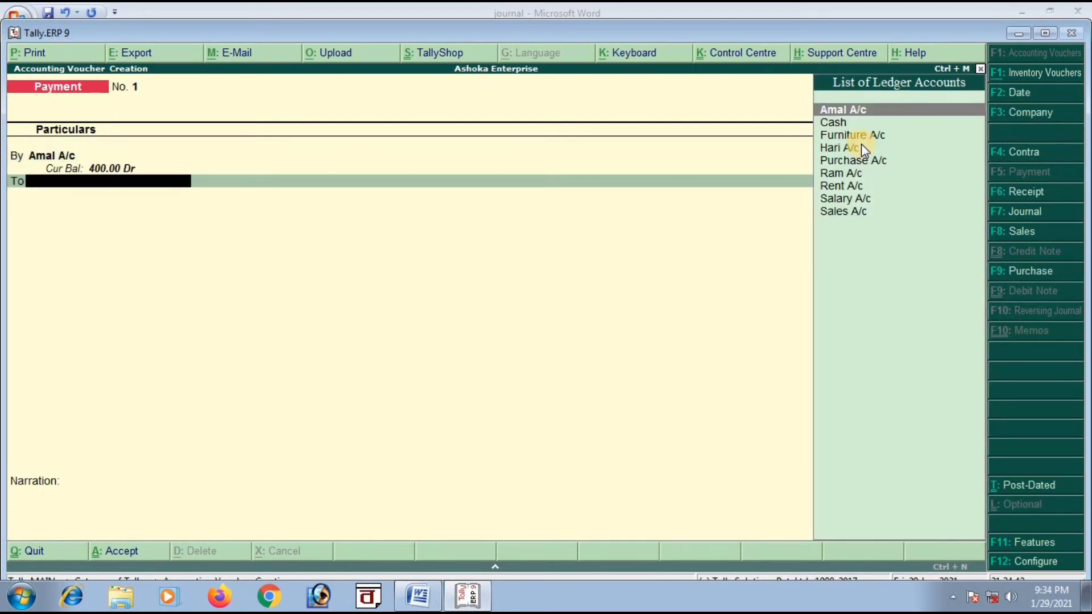
# Step: Credit Cash with 400.00 and save the payment voucher without a narration
pyautogui.press('Down')
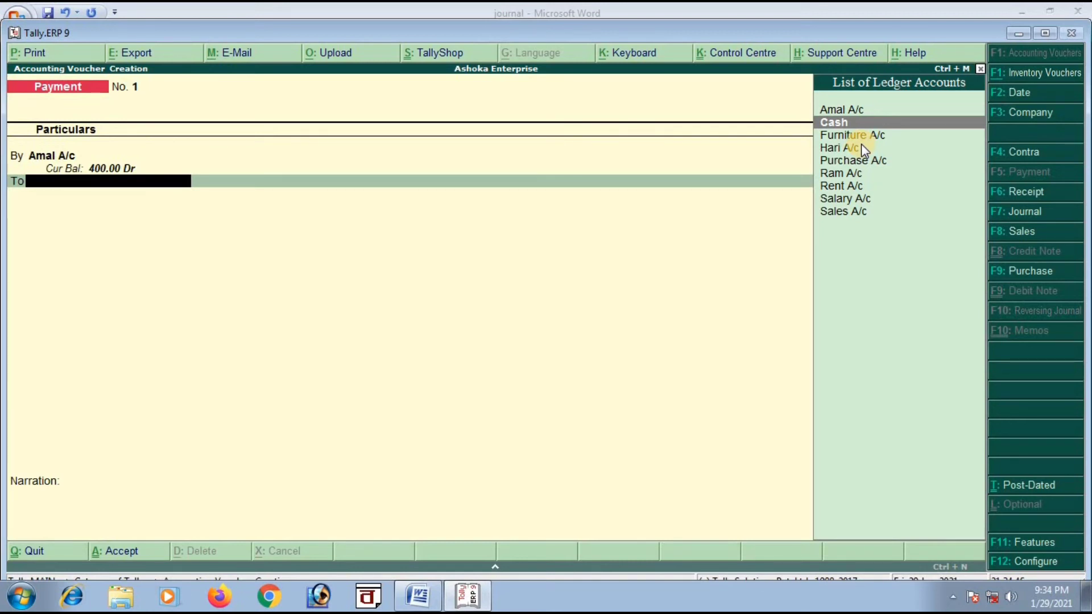
pyautogui.press('Return')
pyautogui.press('Return')
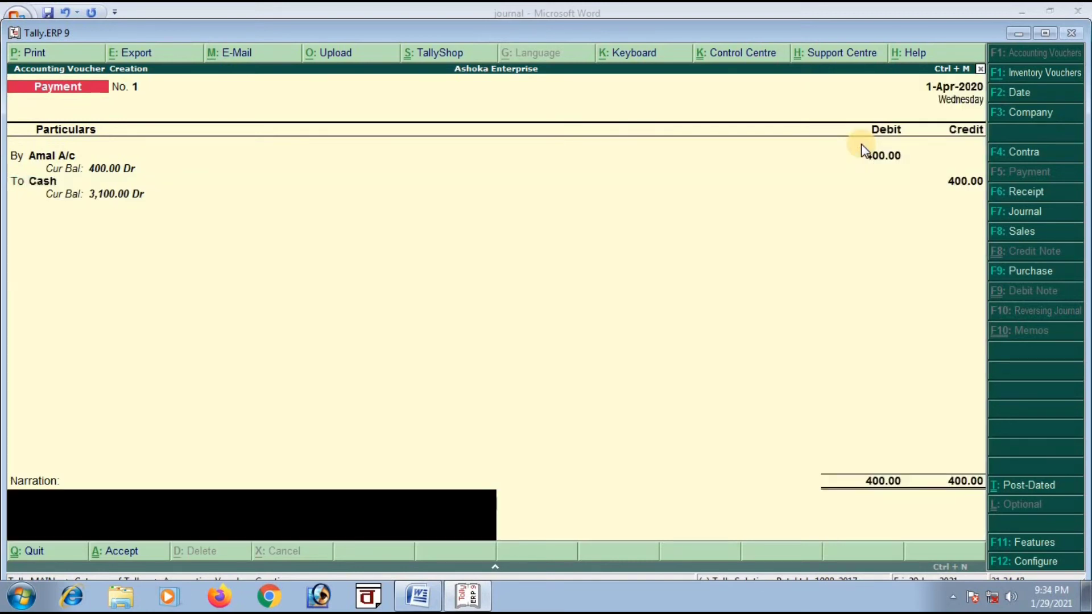
pyautogui.press('Return')
pyautogui.press('Return')
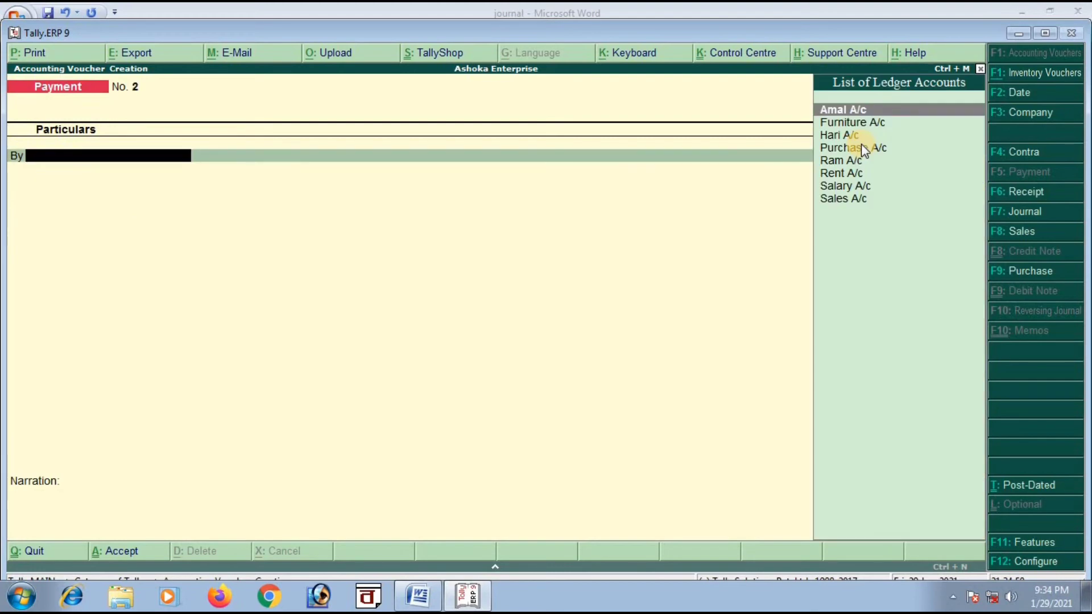
# Step: Check the June 17 transaction in Word, and in Tally.ERP 9 change the voucher type to Receipt
pyautogui.click(436, 591)
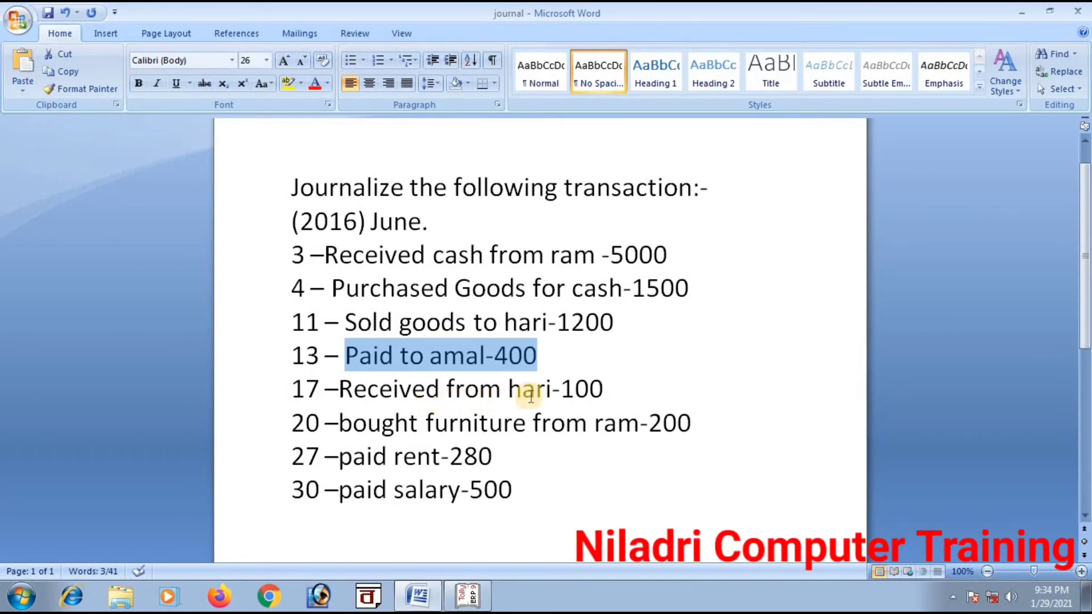
pyautogui.click(467, 594)
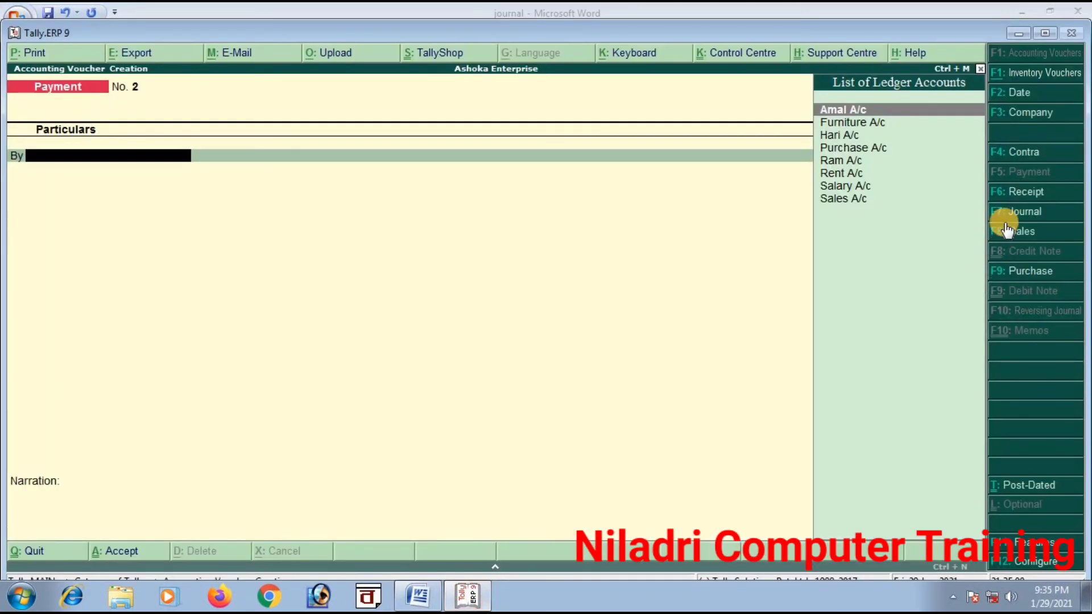
pyautogui.click(1026, 191)
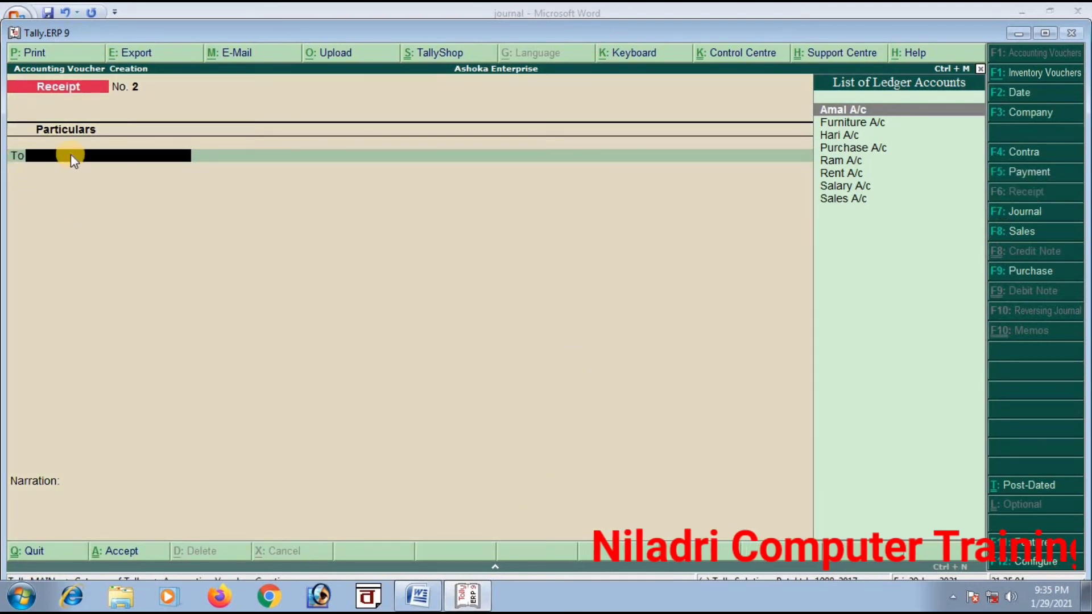
pyautogui.click(419, 596)
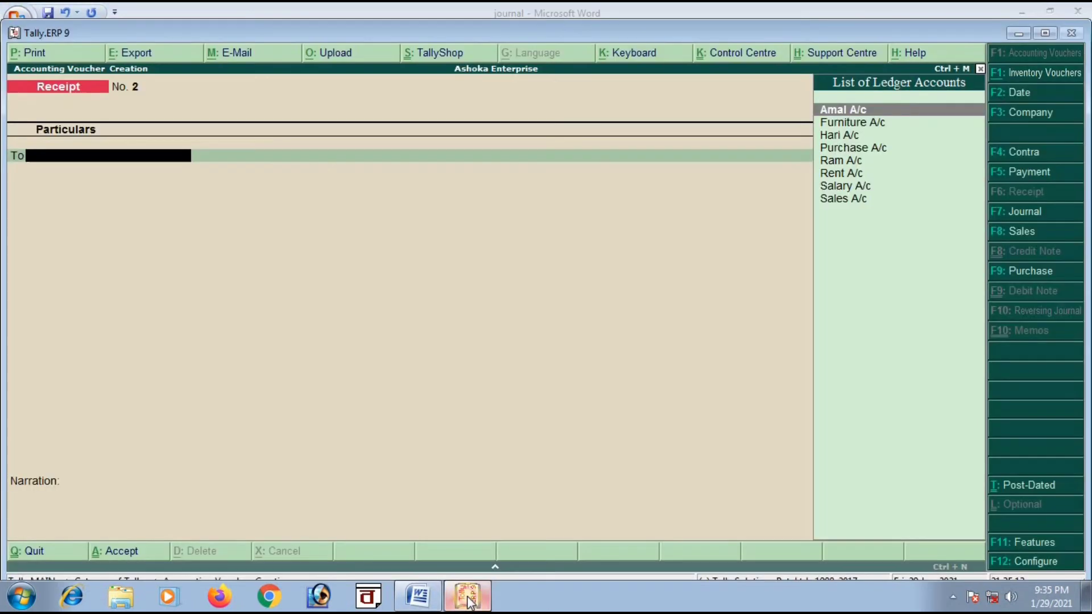
pyautogui.click(467, 596)
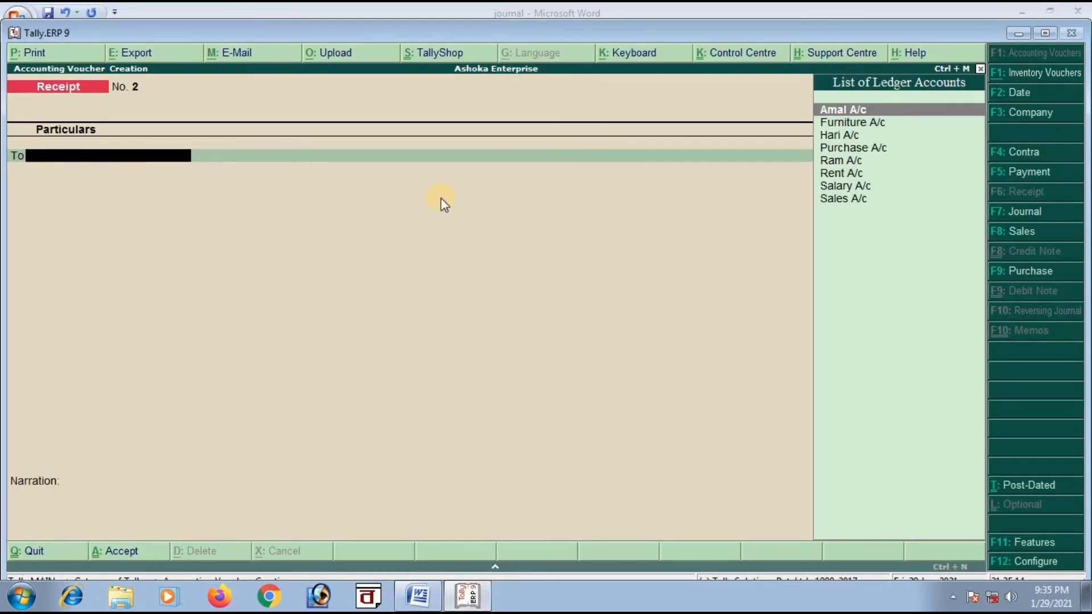
# Step: Credit the June 17 payer's ledger with 100 in the receipt voucher
pyautogui.press('Down')
pyautogui.press('Down')
pyautogui.press('Down')
pyautogui.press('Down')
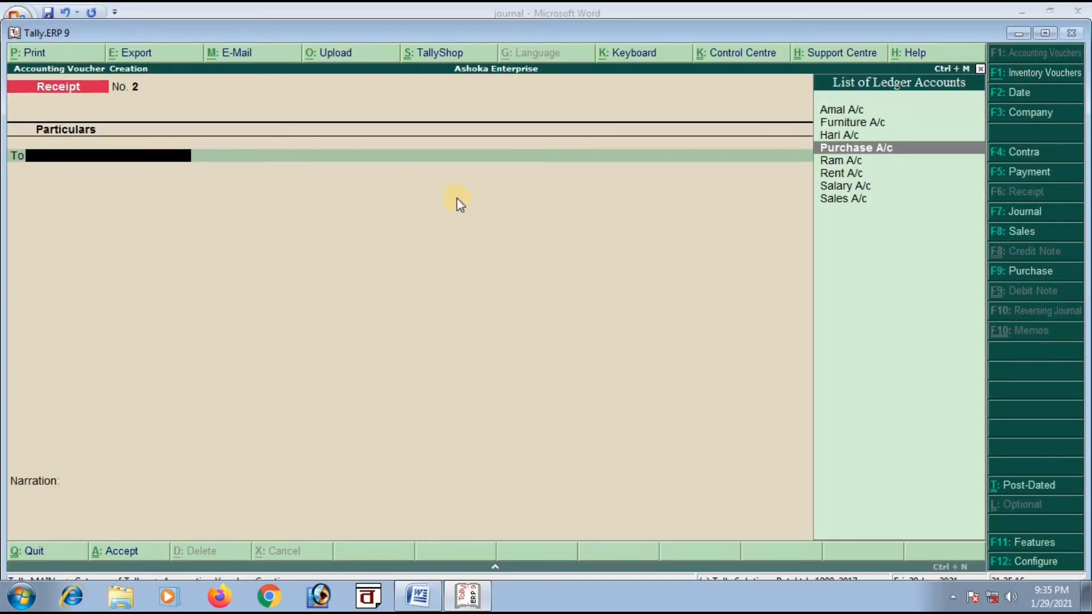
pyautogui.press('Up')
pyautogui.press('Up')
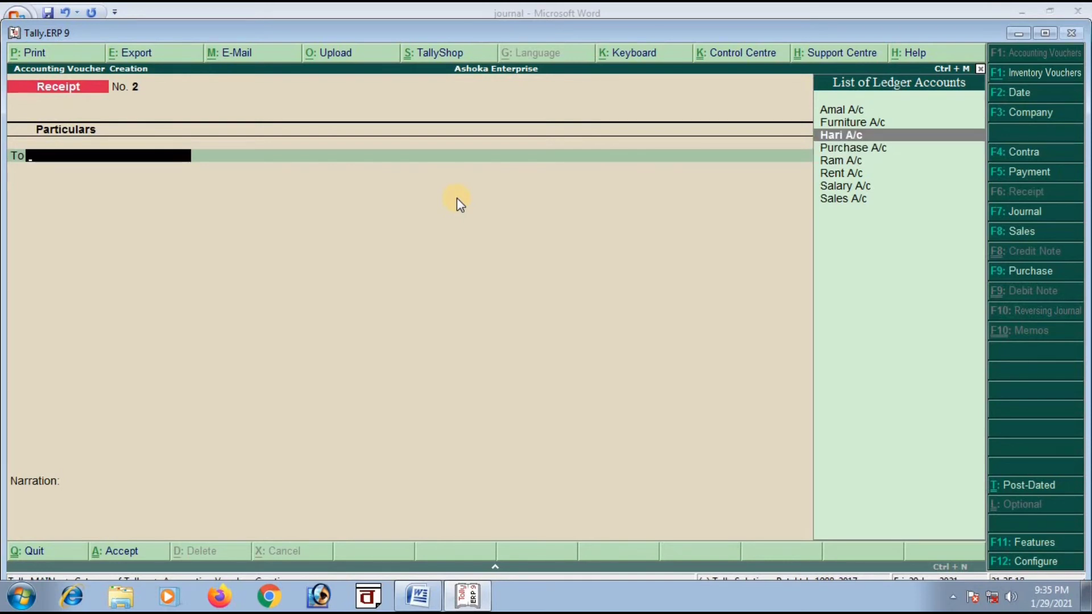
pyautogui.press('Return')
pyautogui.write('100')
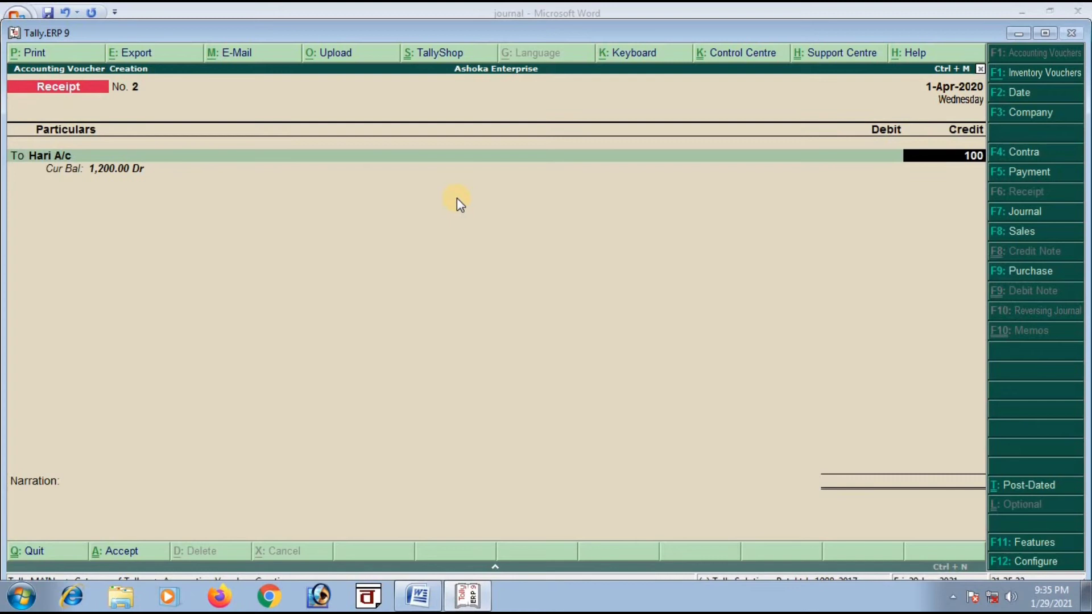
pyautogui.press('Return')
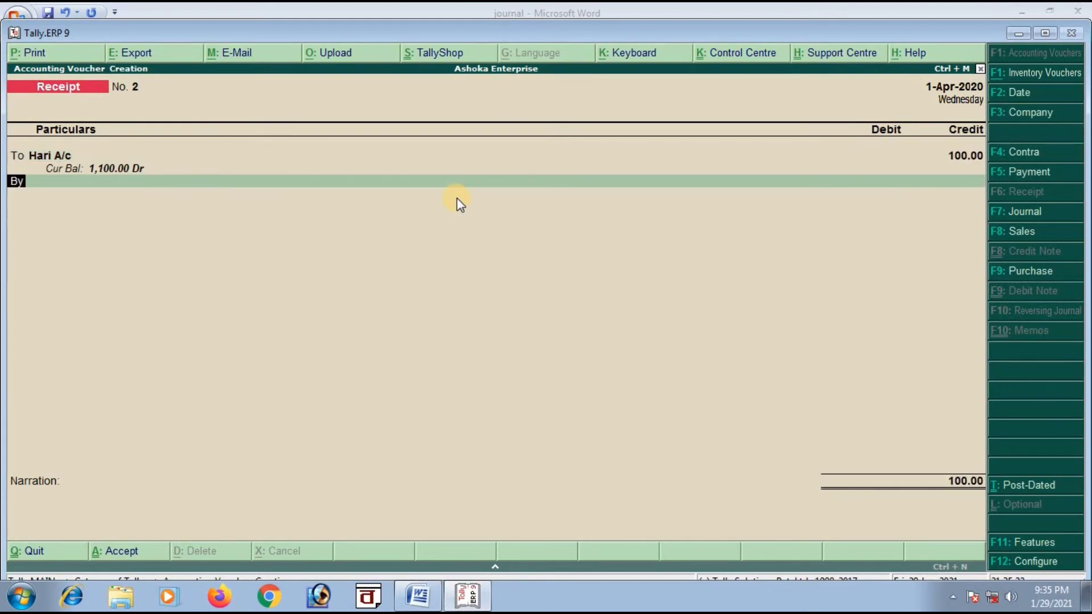
# Step: Debit Cash with 100.00 and save the receipt voucher without a narration
pyautogui.press('Down')
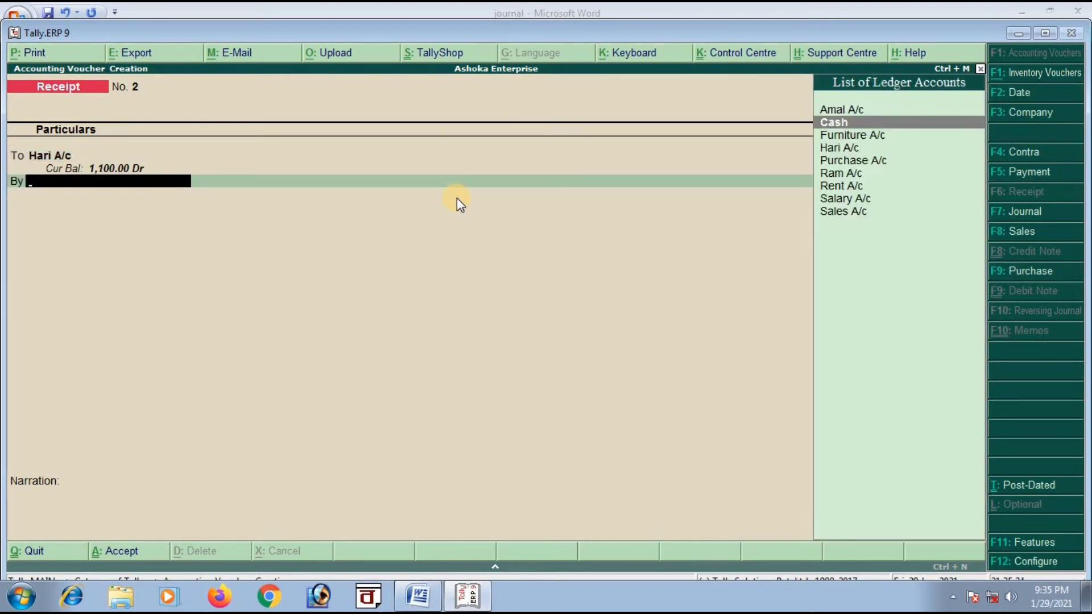
pyautogui.press('Return')
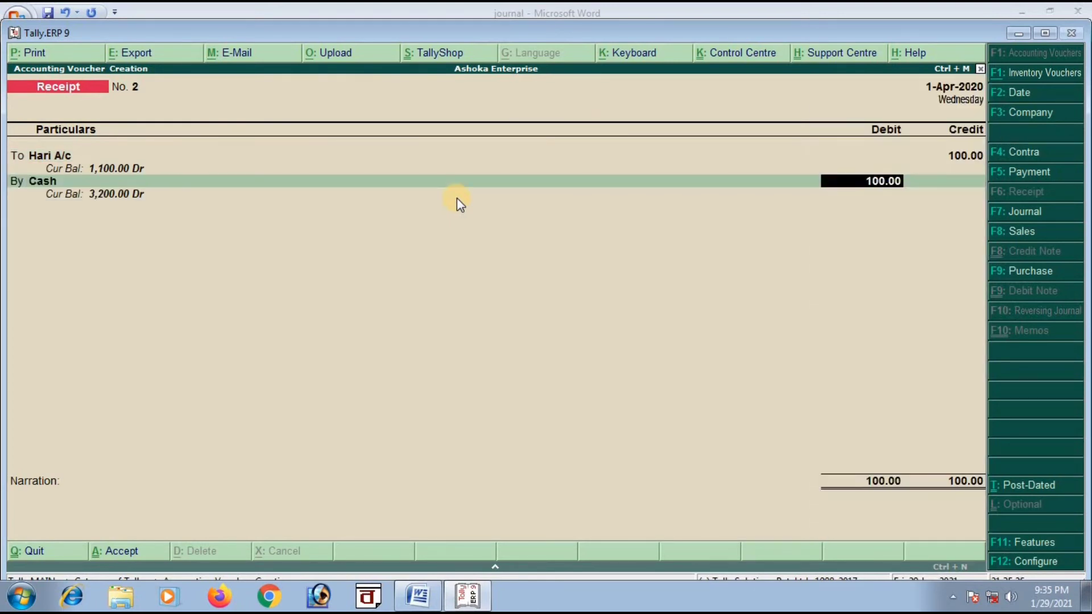
pyautogui.press('Return')
pyautogui.press('Return')
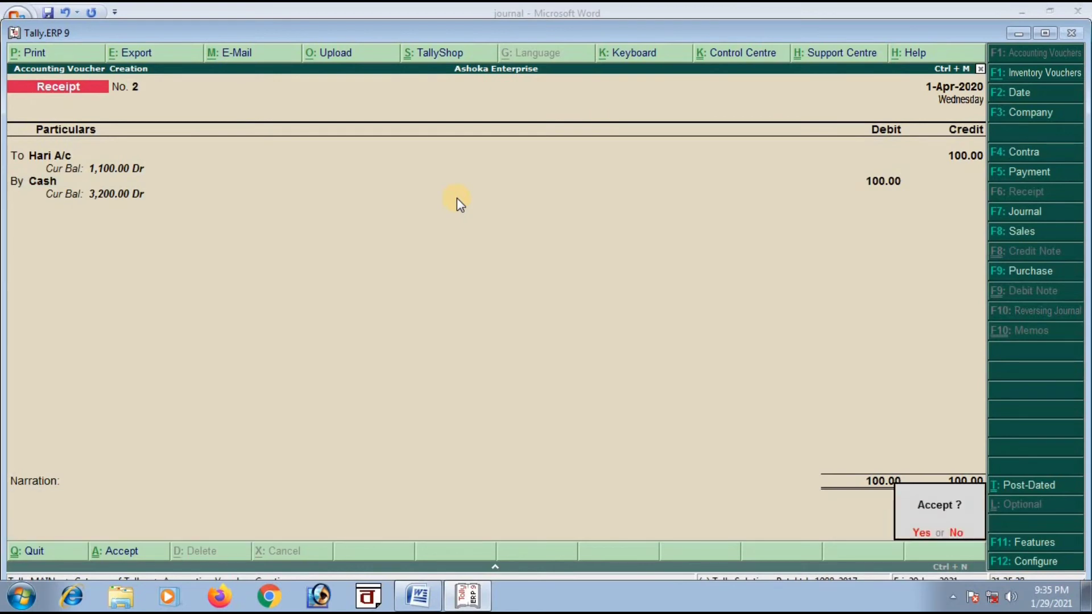
pyautogui.press('Return')
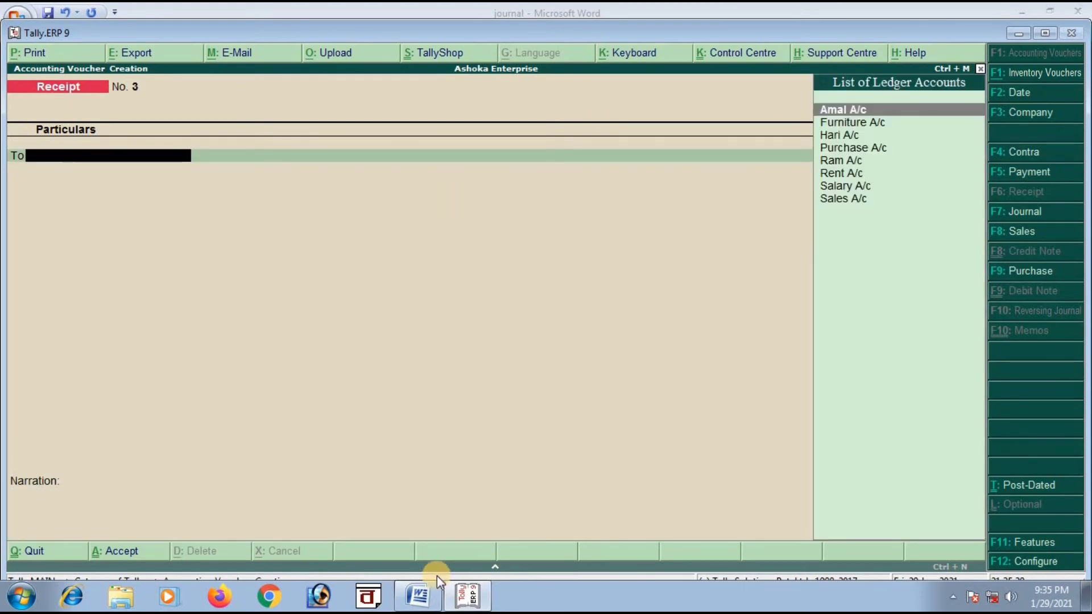
# Step: Review the June 20 furniture purchase in Word, and in Tally.ERP 9 change the voucher type to Journal
pyautogui.click(421, 594)
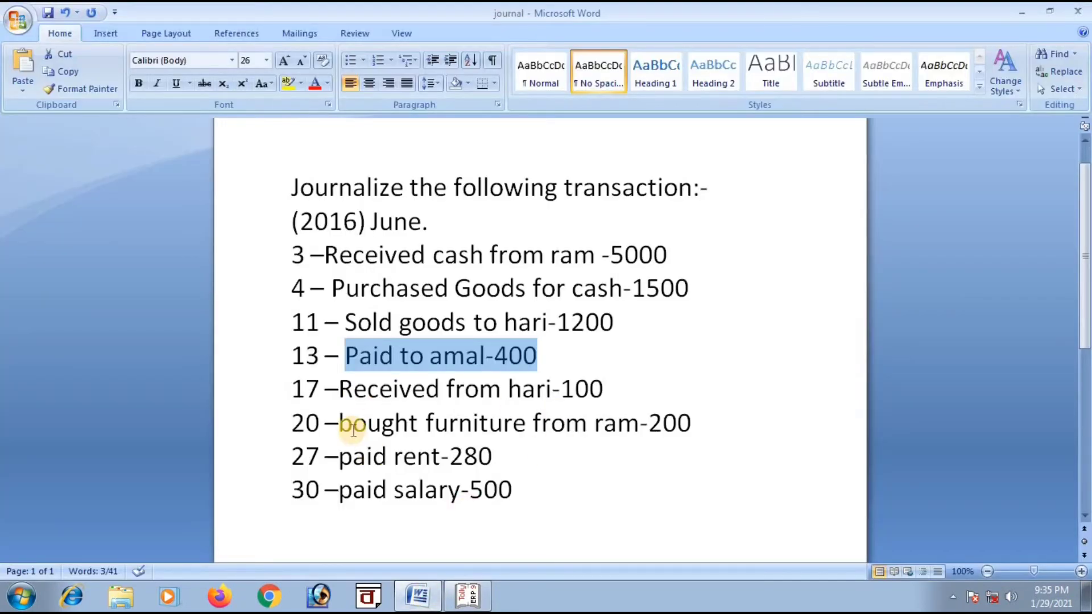
pyautogui.moveTo(339, 425); pyautogui.dragTo(638, 435)
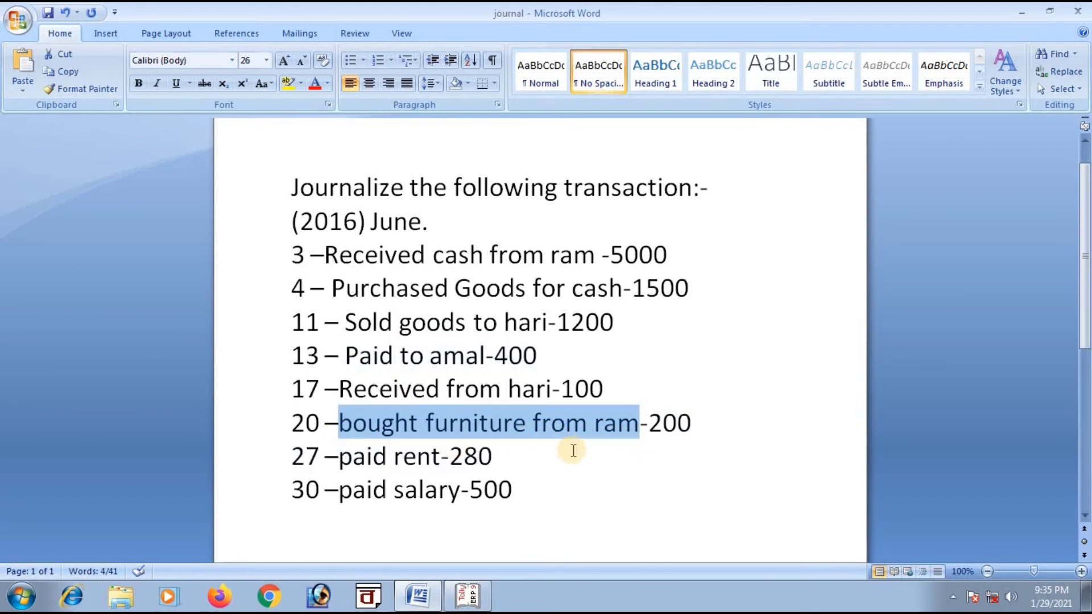
pyautogui.click(474, 603)
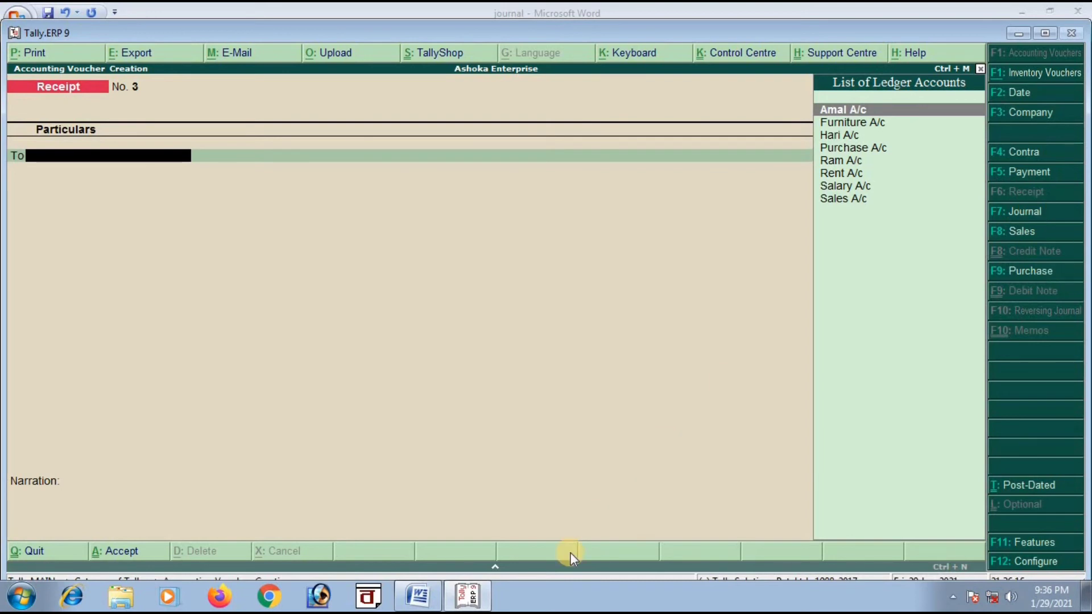
pyautogui.click(418, 596)
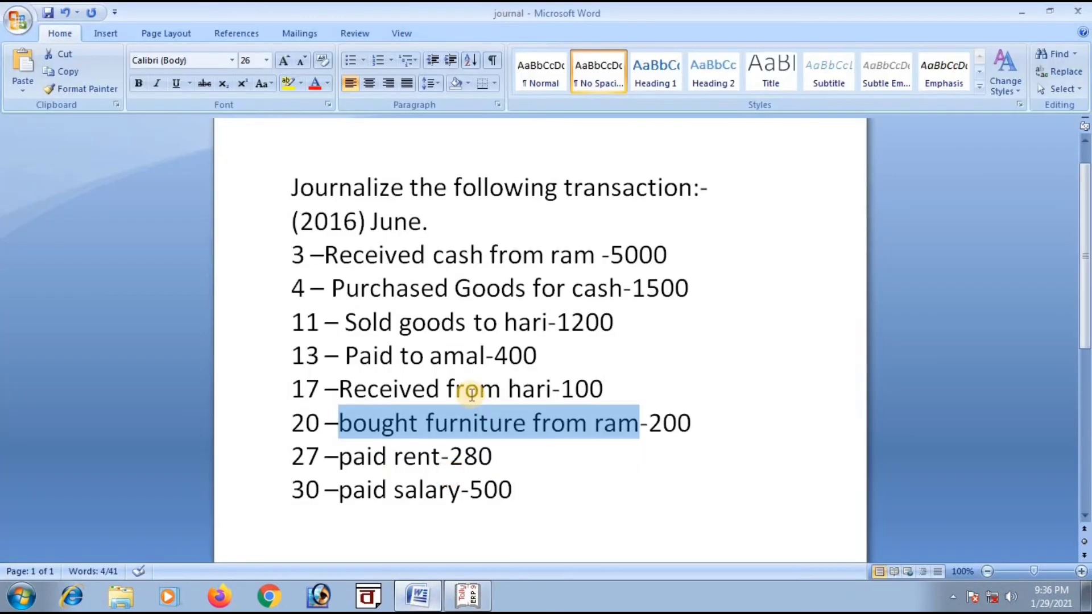
pyautogui.click(427, 436)
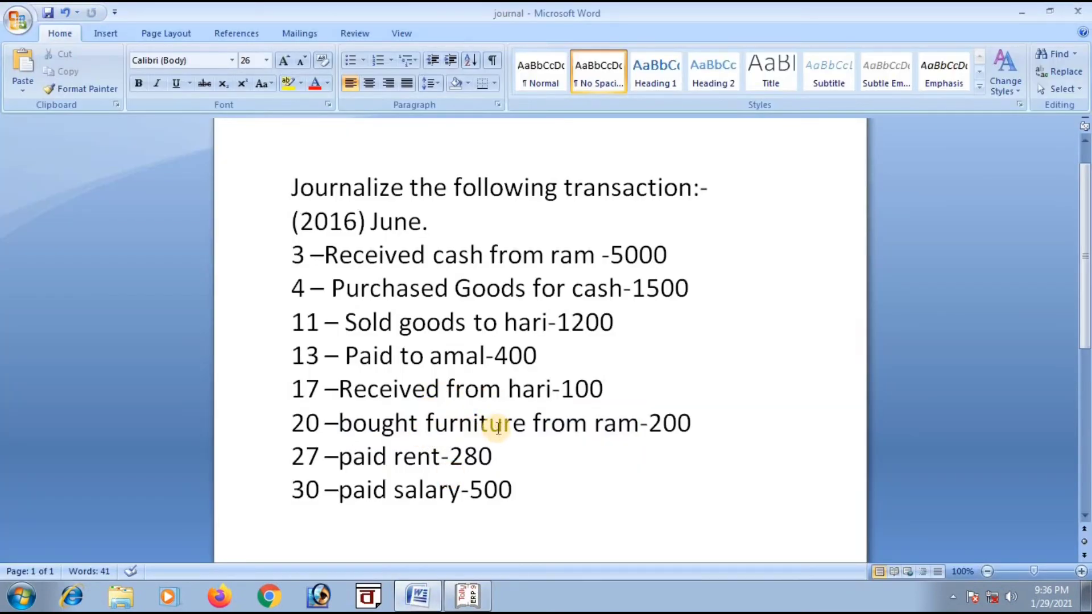
pyautogui.click(468, 596)
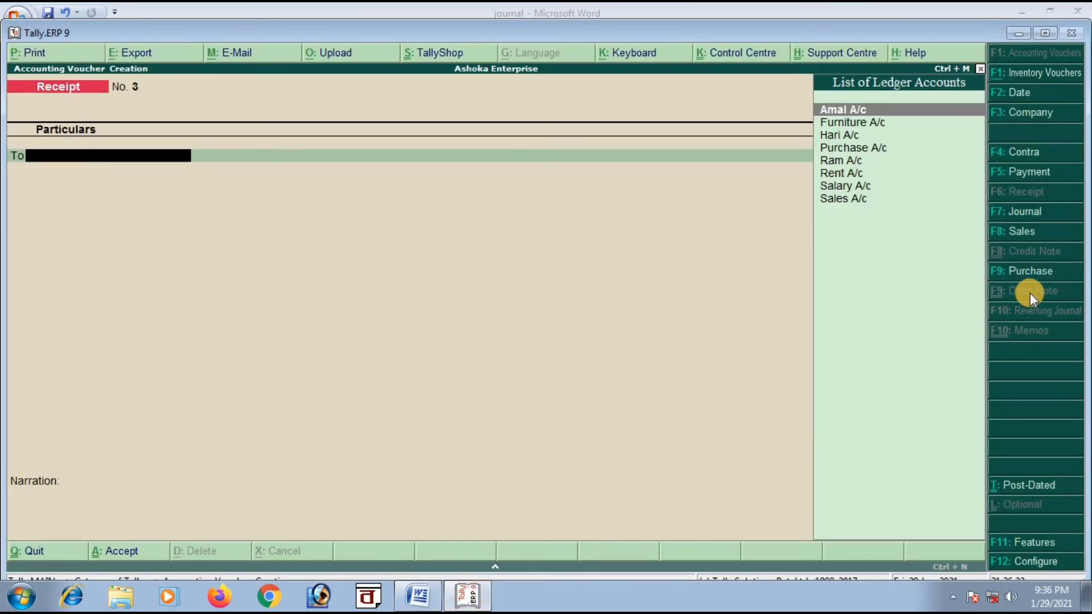
pyautogui.click(1019, 213)
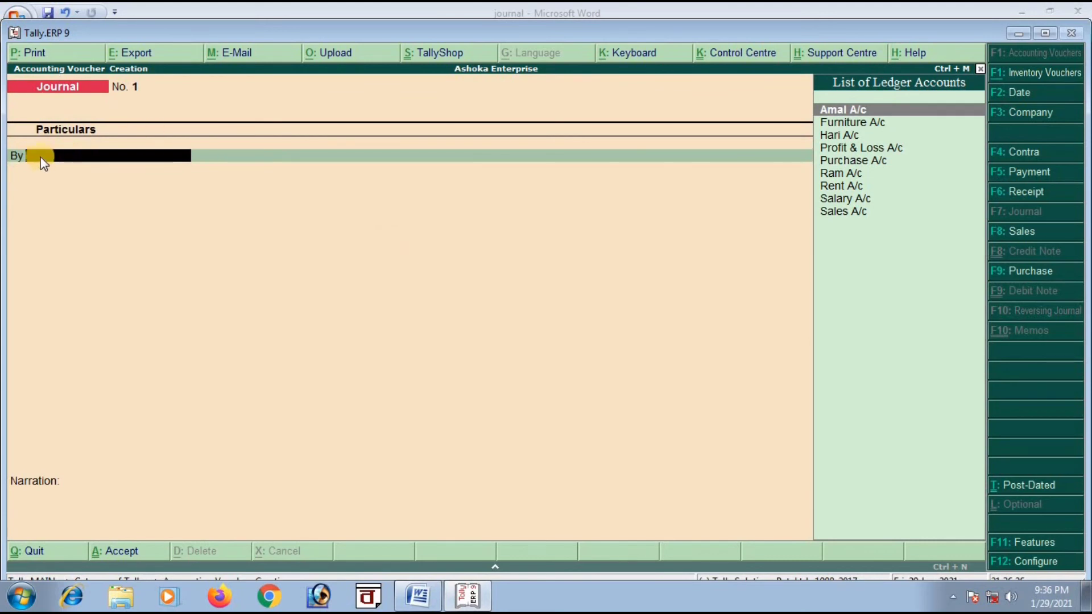
# Step: Debit Furniture A/c with 200 in the journal voucher
pyautogui.press('Down')
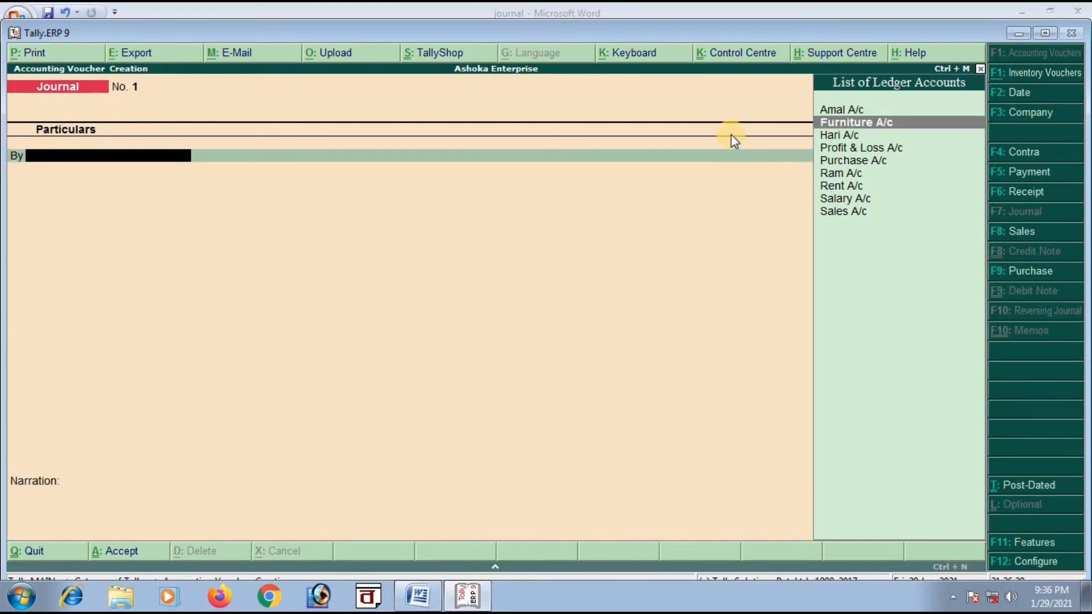
pyautogui.press('Return')
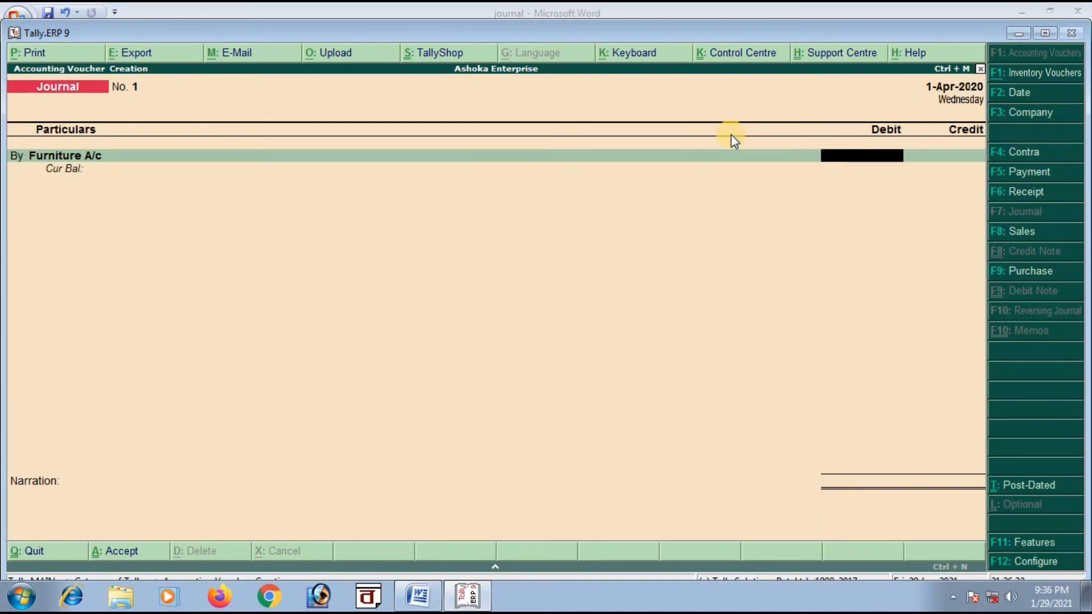
pyautogui.write('200')
pyautogui.press('Return')
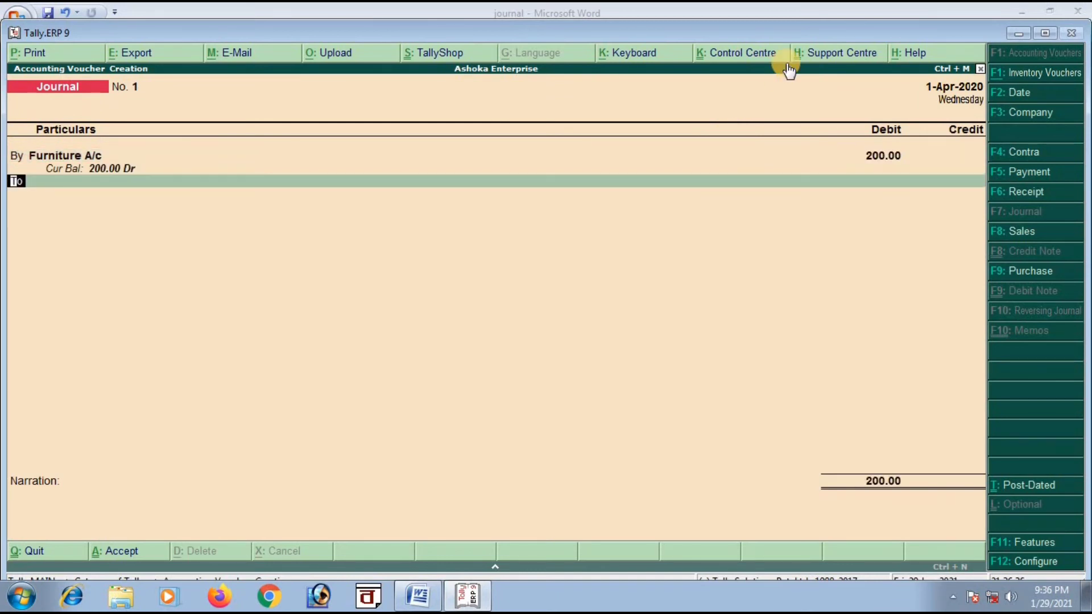
# Step: Recheck the June 20 furniture purchase in Word, then in Tally.ERP 9 credit the supplier's ledger with 200.00 and save the journal voucher without a narration
pyautogui.click(405, 600)
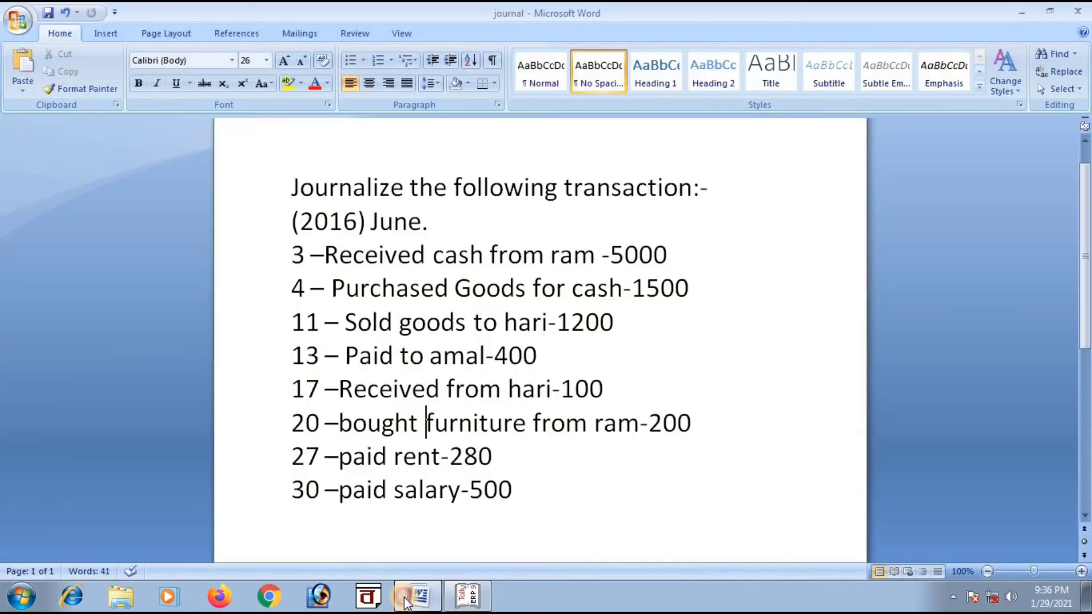
pyautogui.click(469, 604)
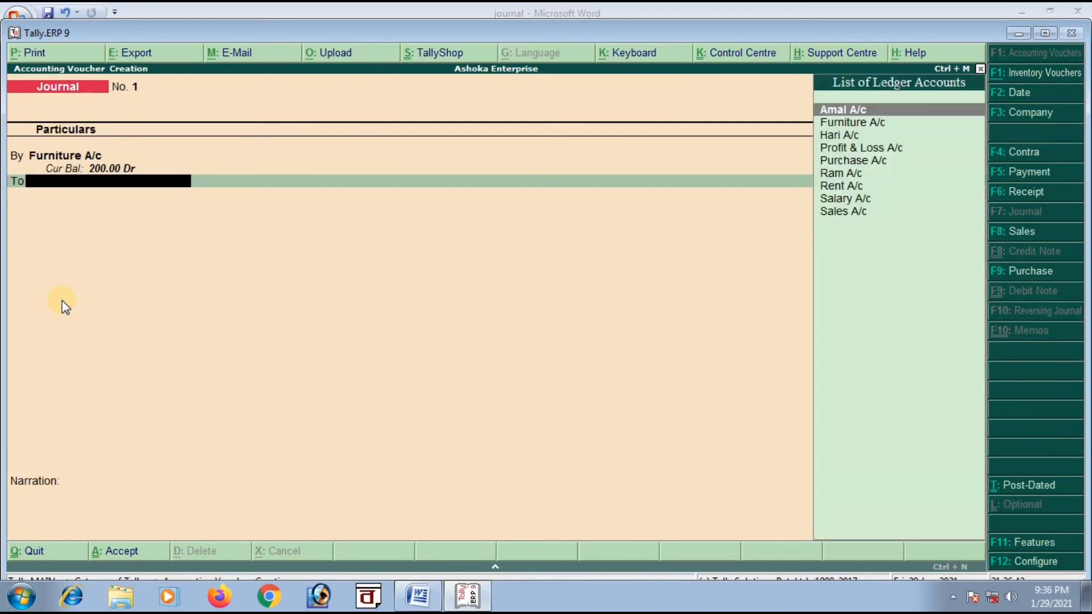
pyautogui.press('Down')
pyautogui.press('Down')
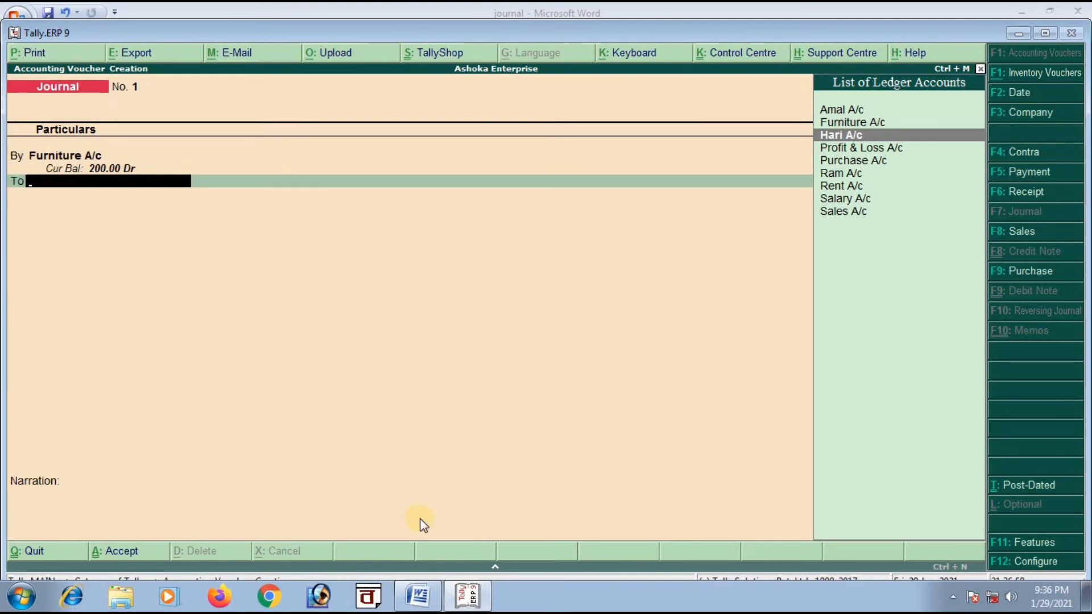
pyautogui.click(418, 595)
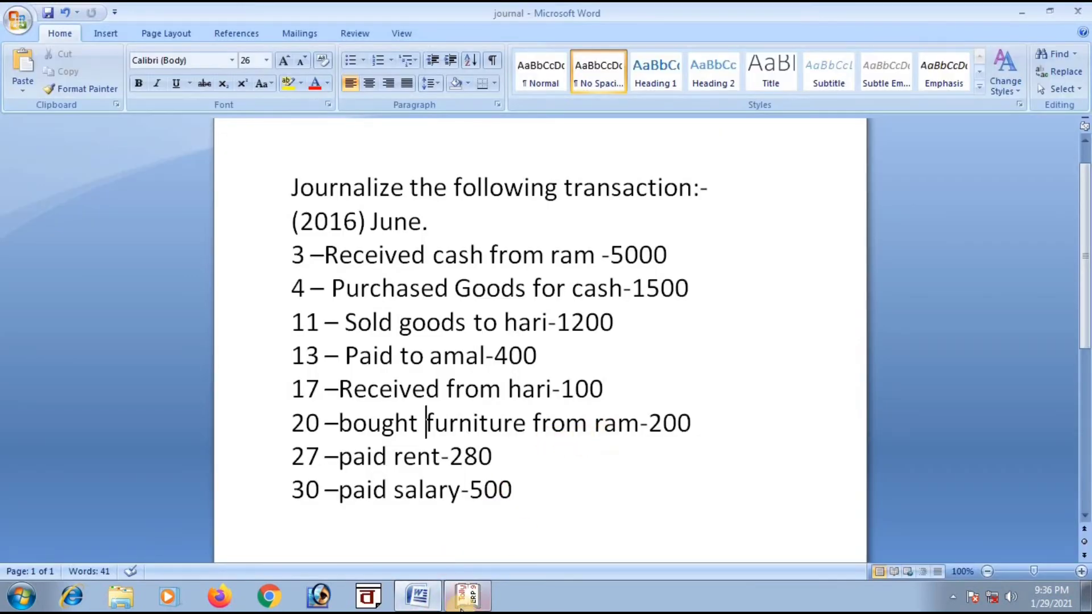
pyautogui.click(467, 595)
pyautogui.press('Up')
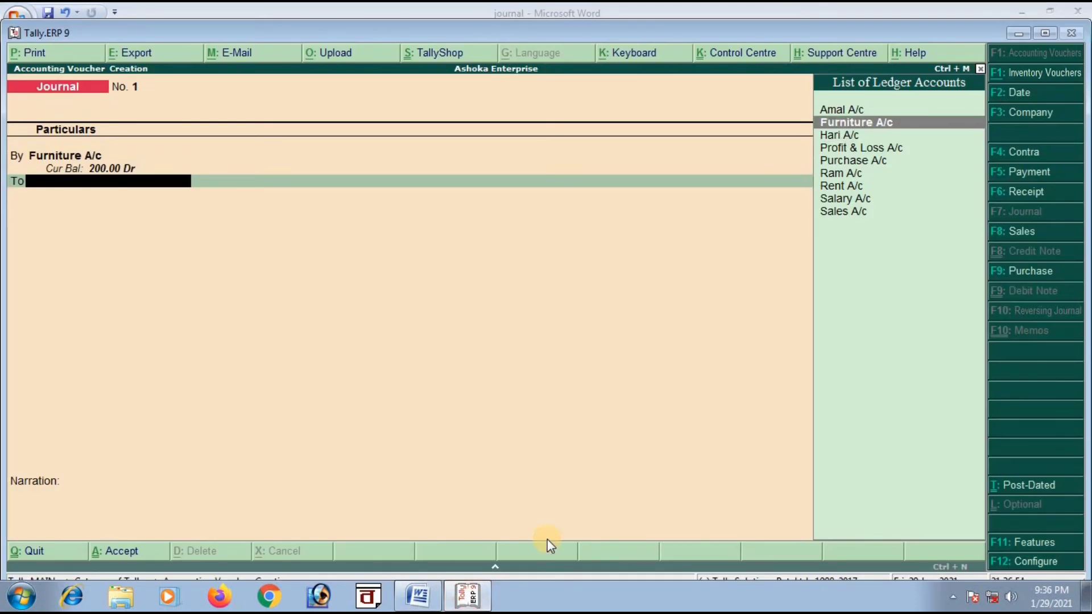
pyautogui.press('Down')
pyautogui.press('Down')
pyautogui.press('Down')
pyautogui.press('Down')
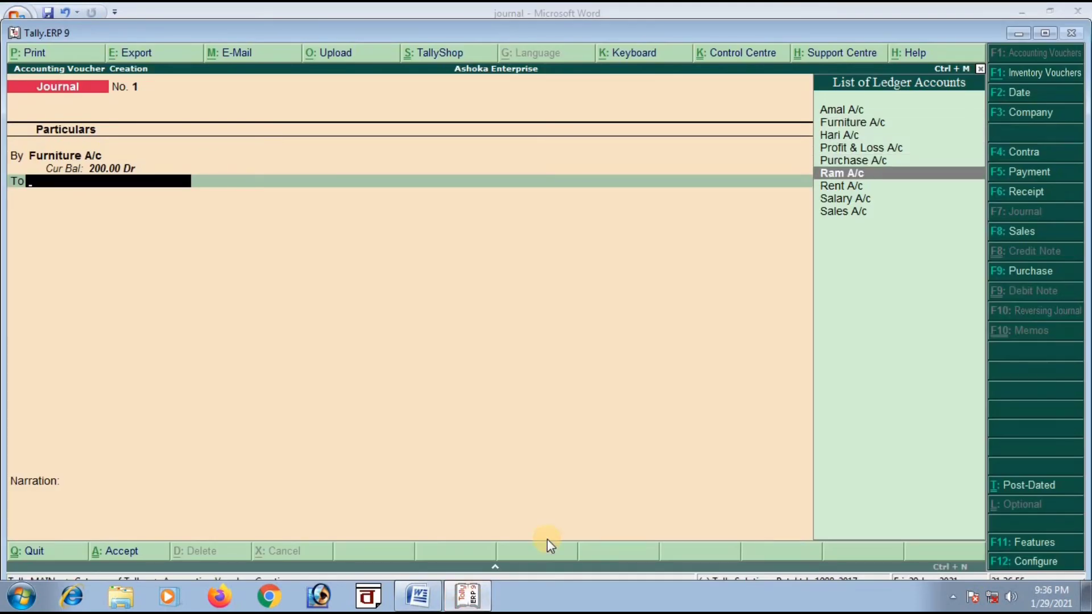
pyautogui.press('Return')
pyautogui.press('Return')
pyautogui.press('Return')
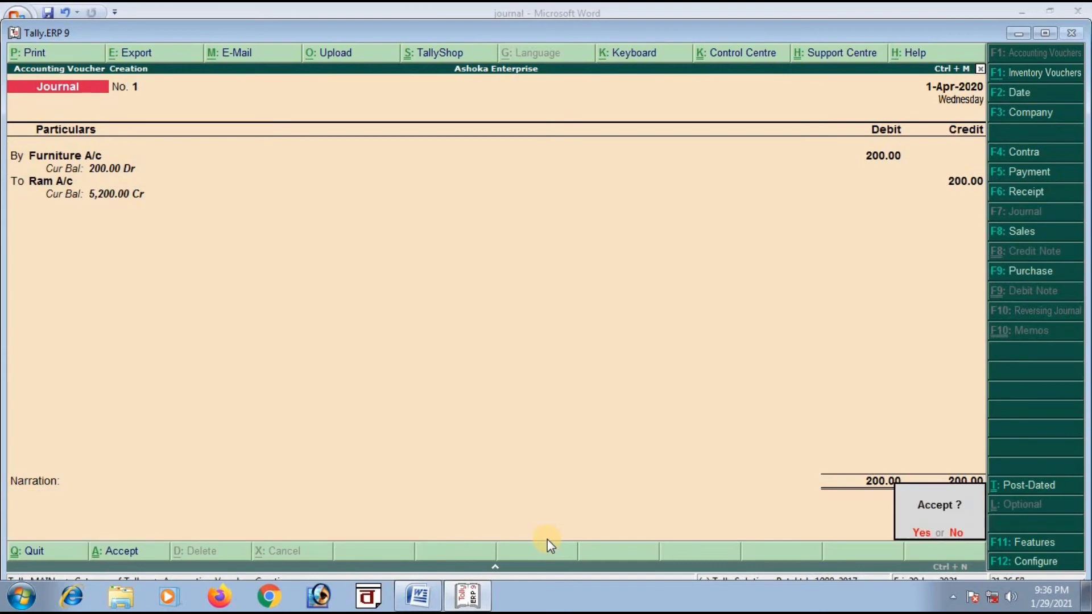
pyautogui.press('Return')
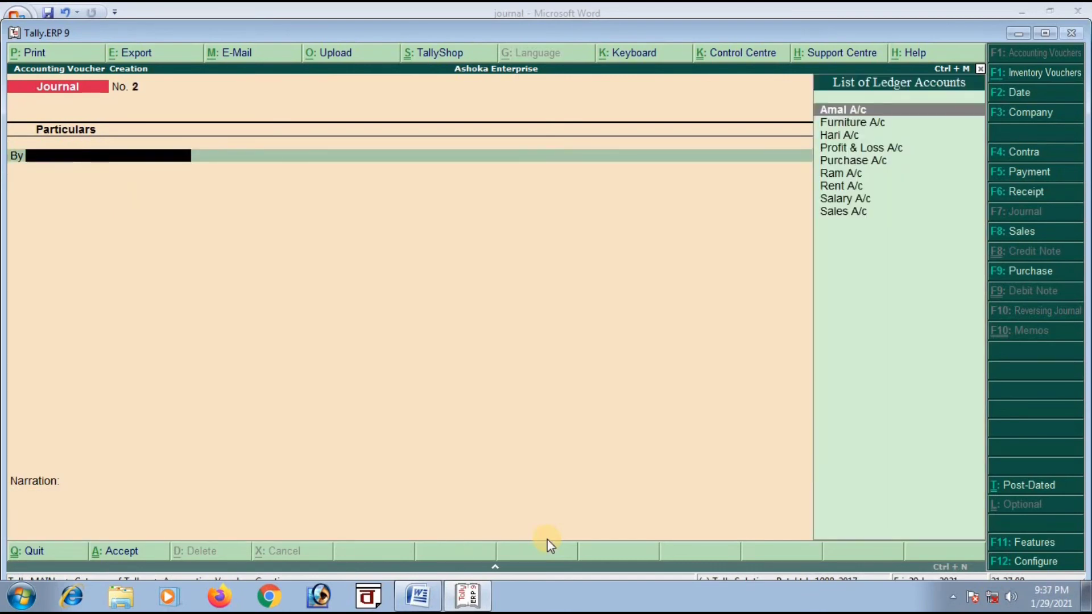
# Step: Review the June 27 rent payment in Word, and in Tally.ERP 9 change the voucher type to Payment
pyautogui.click(417, 596)
pyautogui.moveTo(344, 455)
pyautogui.moveTo(340, 457); pyautogui.dragTo(491, 457)
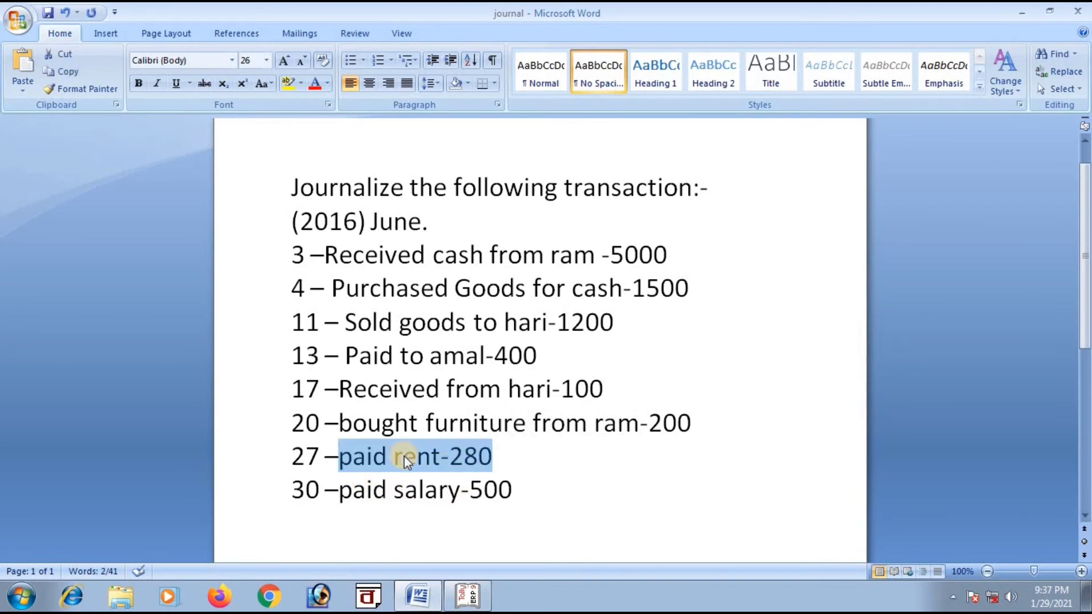
pyautogui.click(468, 596)
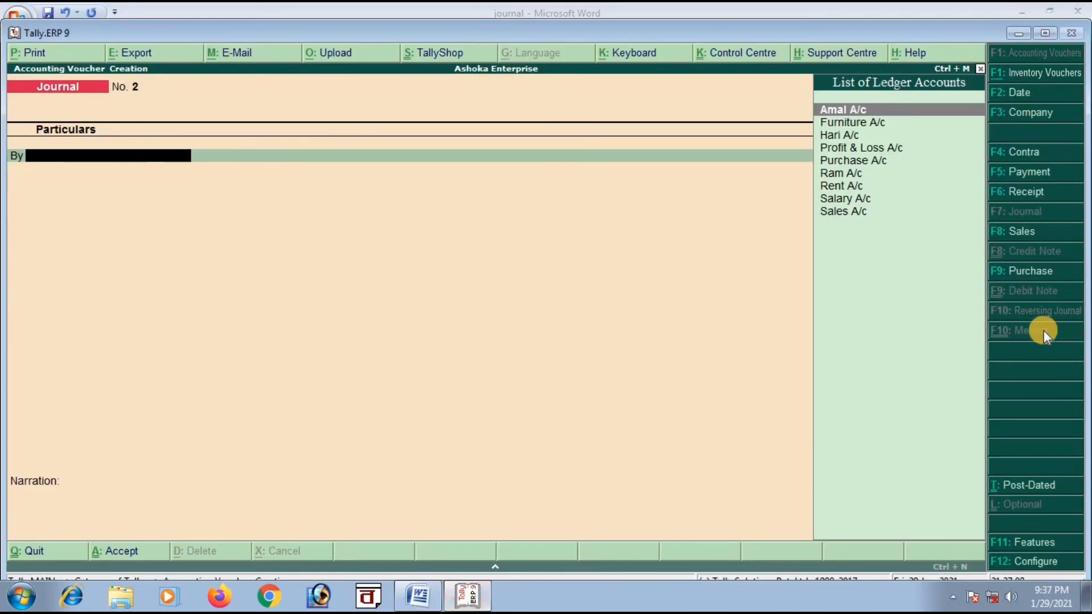
pyautogui.click(1028, 172)
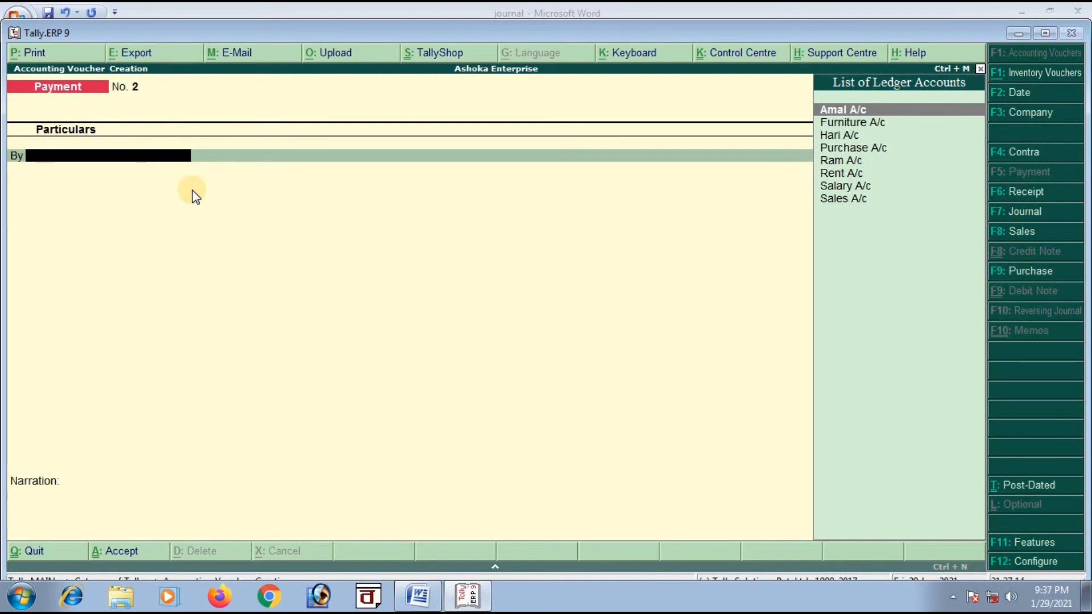
# Step: Debit Rent A/c with 280 in the payment voucher
pyautogui.press('Down')
pyautogui.press('Down')
pyautogui.press('Down')
pyautogui.press('Down')
pyautogui.press('Down')
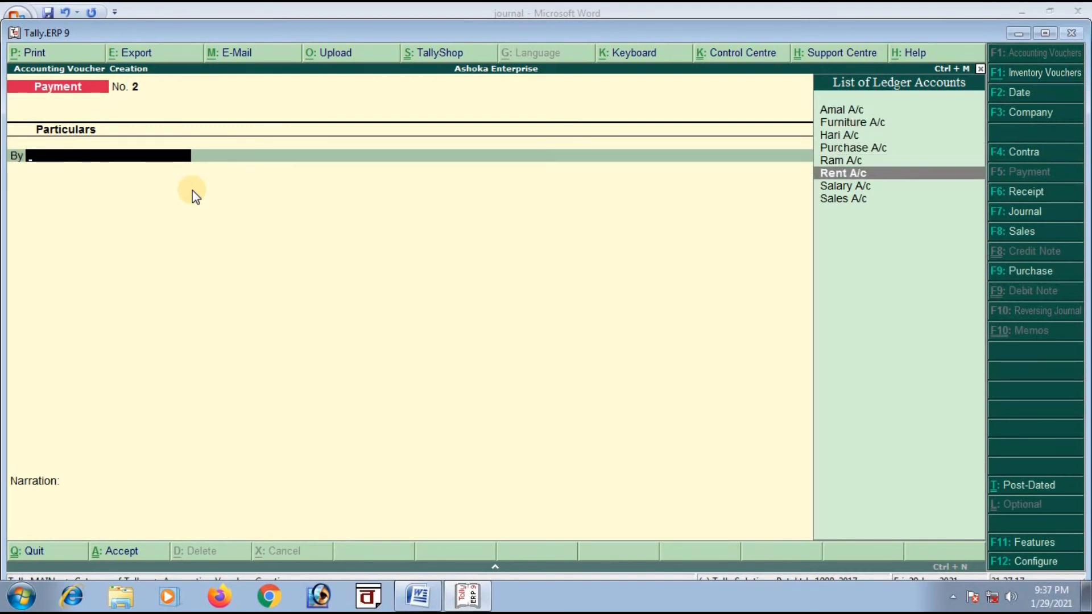
pyautogui.press('Return')
pyautogui.write('280')
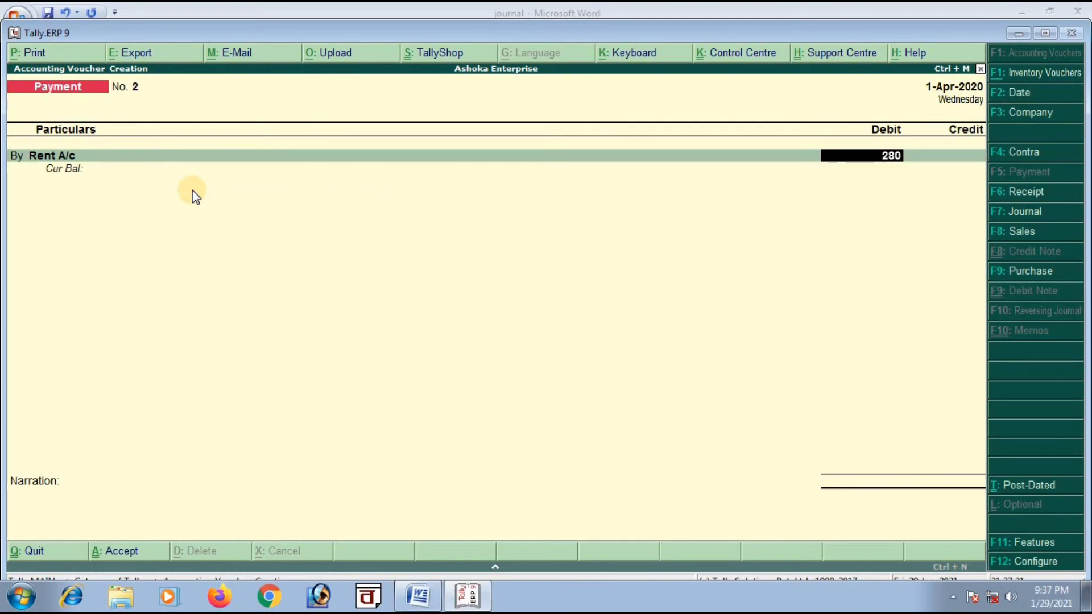
pyautogui.press('Return')
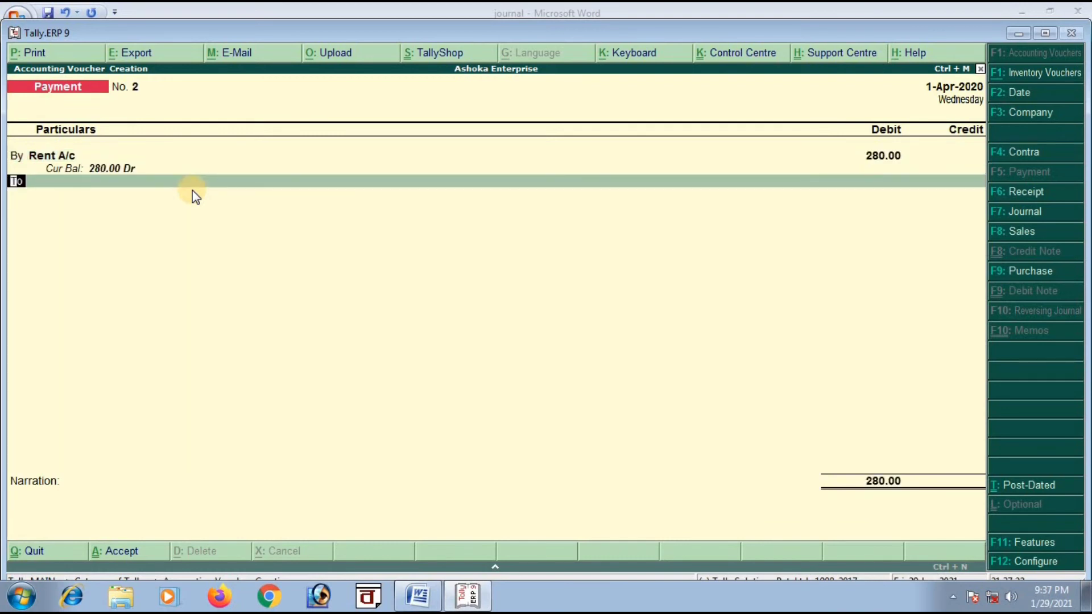
# Step: Credit Cash with 280.00 and save the rent payment voucher without a narration
pyautogui.press('Return')
pyautogui.press('Down')
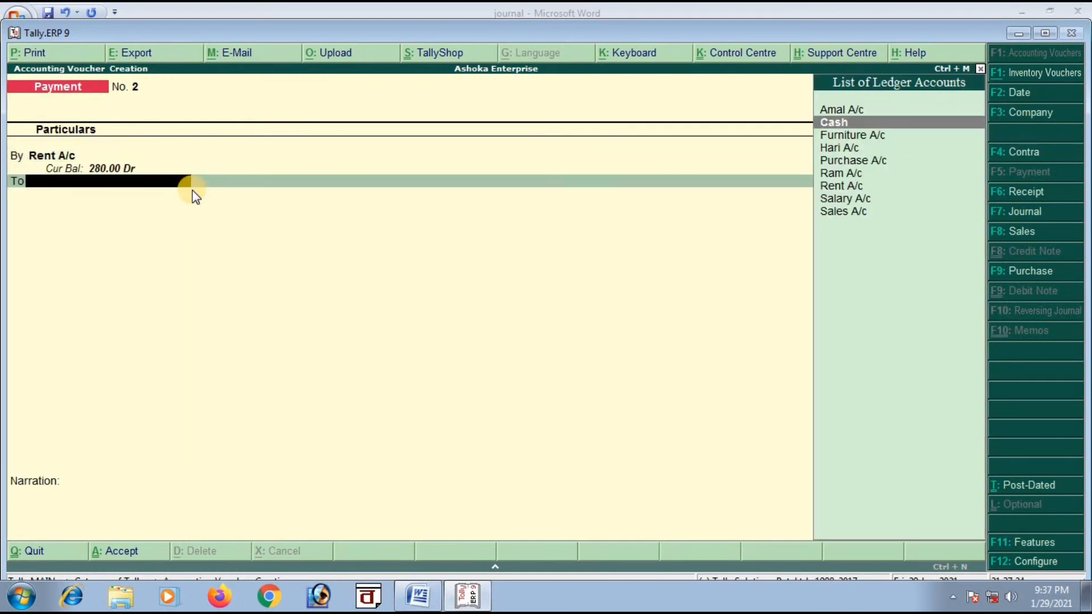
pyautogui.press('Return')
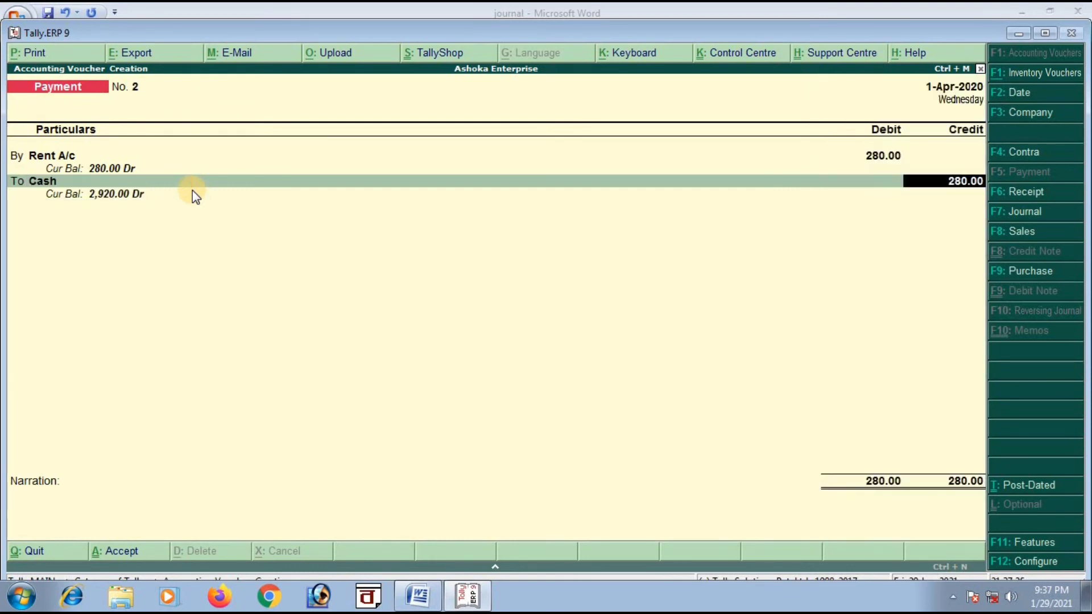
pyautogui.press('Return')
pyautogui.press('Return')
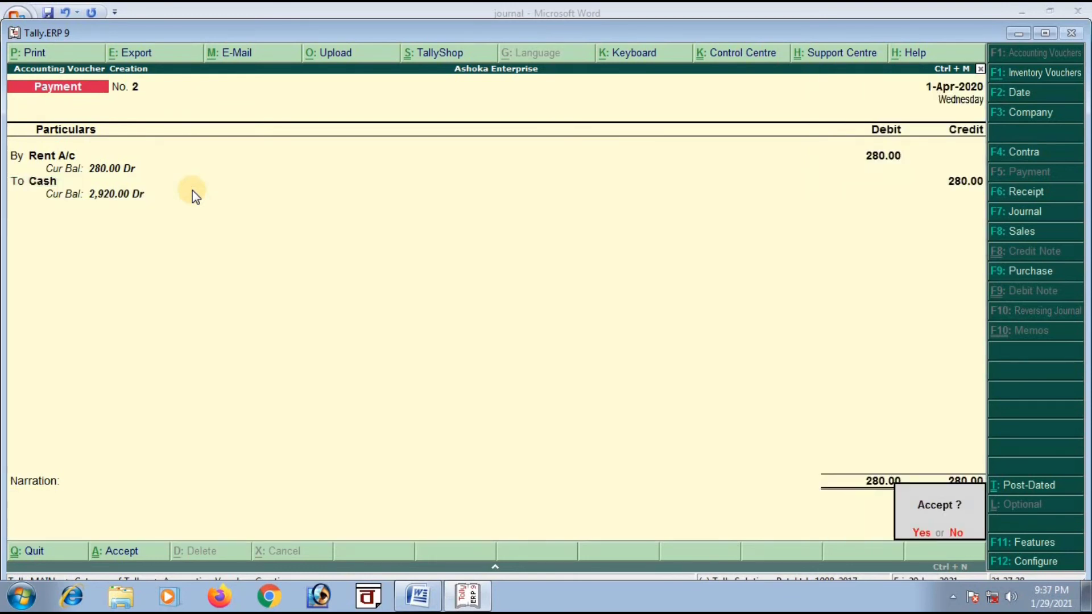
pyautogui.press('y')
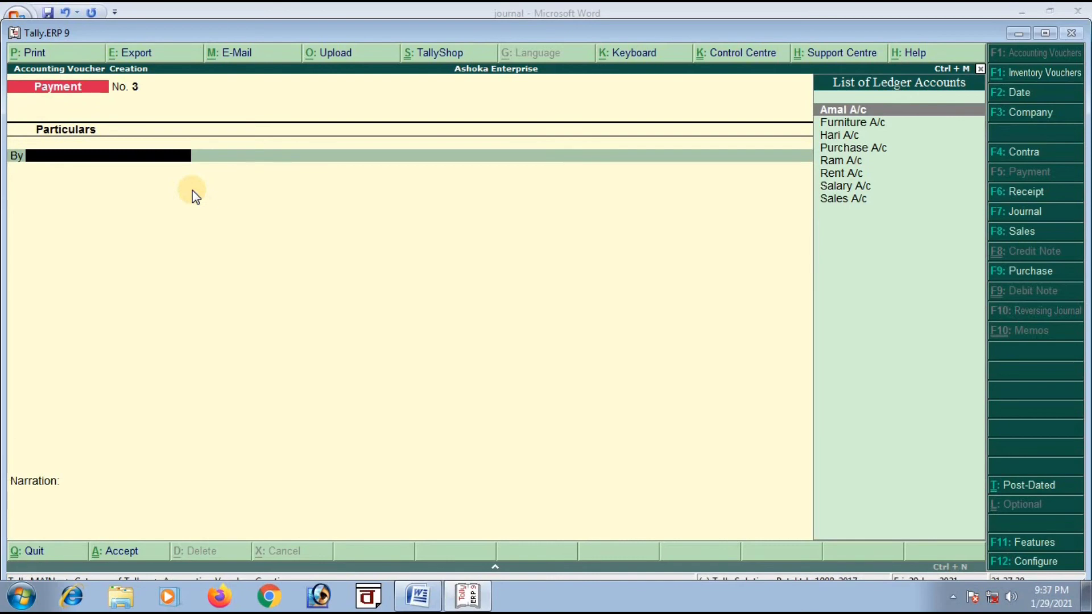
# Step: Review the June 30 salary payment in Word, and in Tally.ERP 9 debit Salary A/c with 500 in the new payment voucher
pyautogui.click(432, 596)
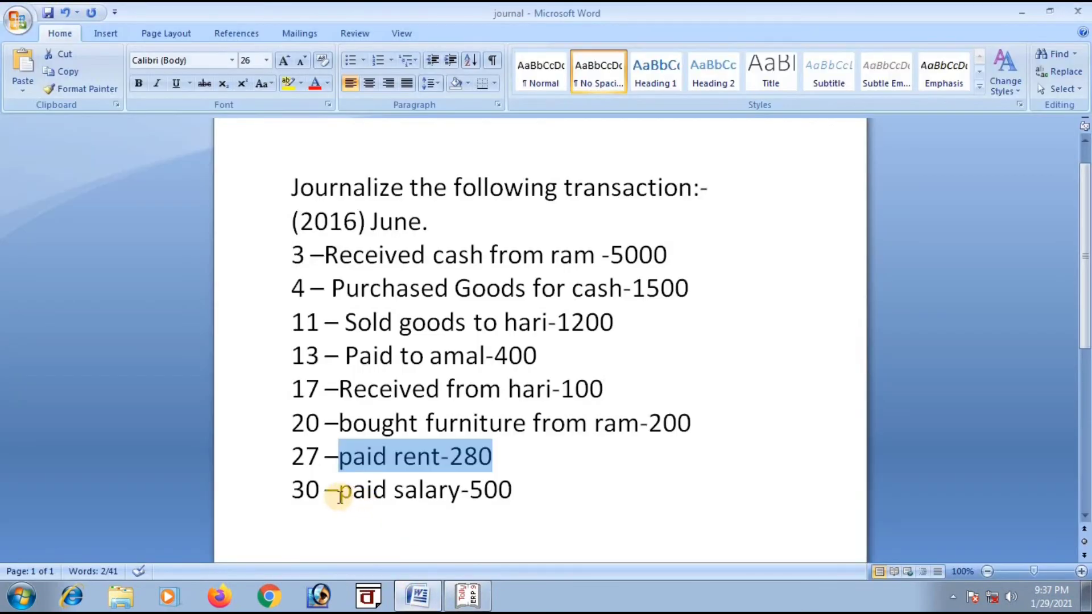
pyautogui.moveTo(340, 495); pyautogui.dragTo(475, 494)
pyautogui.click(467, 596)
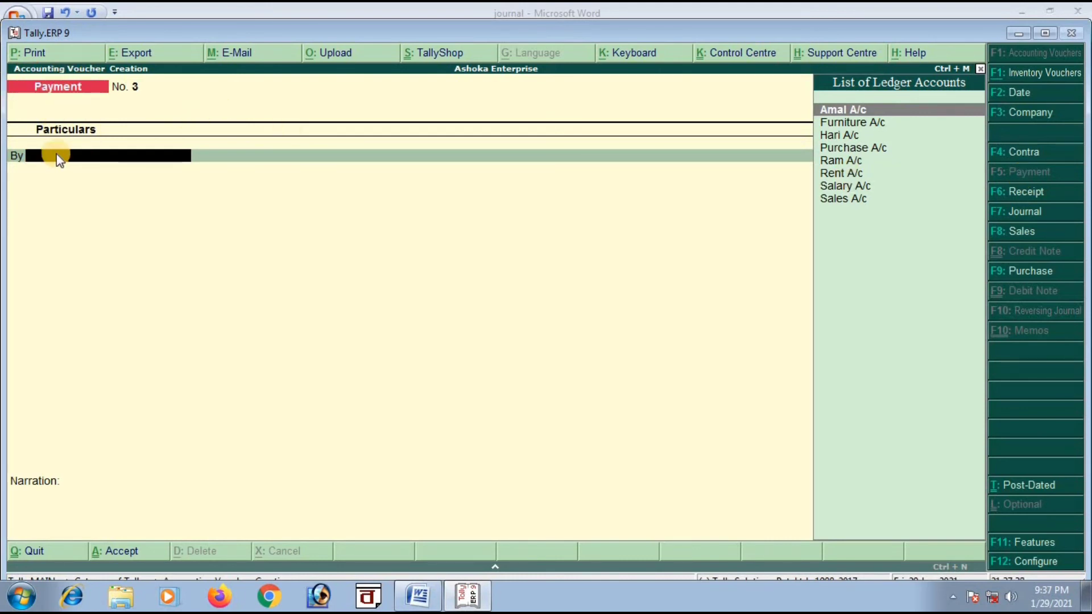
pyautogui.press('Down')
pyautogui.press('Down')
pyautogui.press('Down')
pyautogui.press('Down')
pyautogui.press('Down')
pyautogui.press('Down')
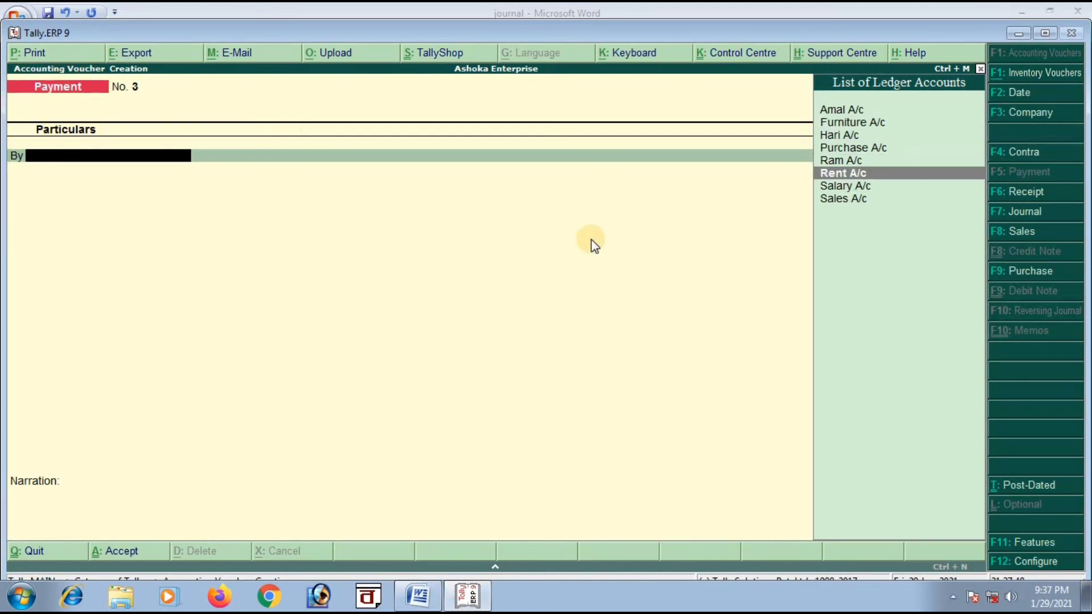
pyautogui.press('Return')
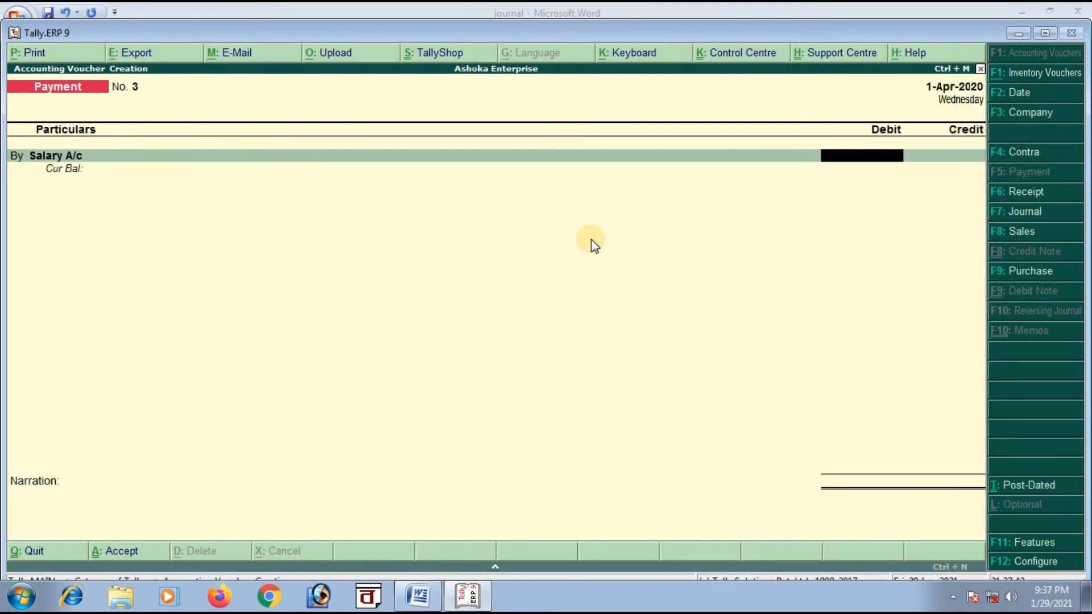
pyautogui.write('500')
pyautogui.press('Return')
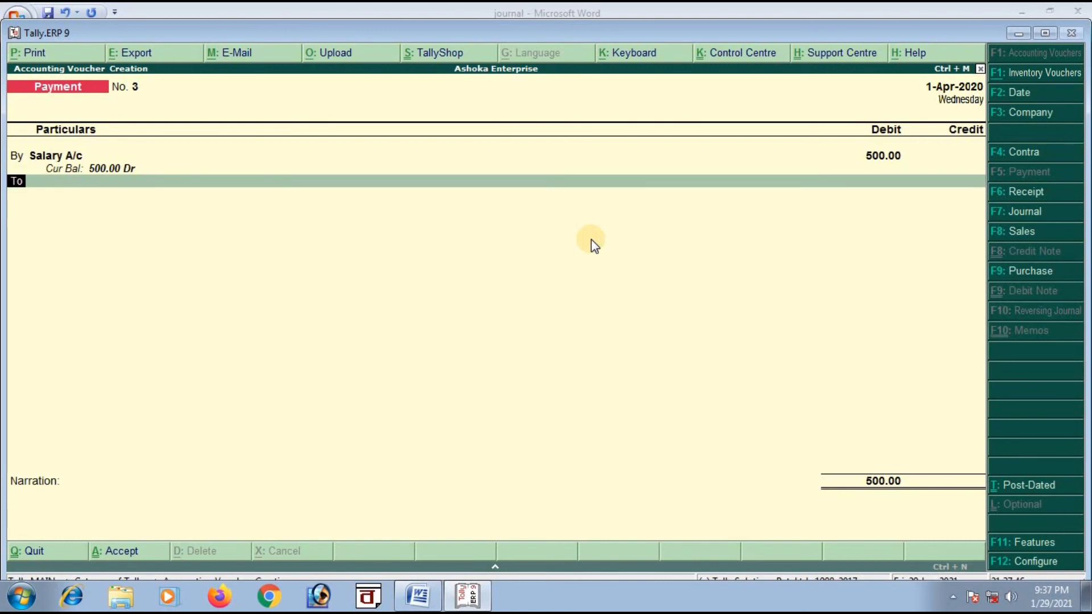
# Step: Credit Cash with 500.00 and save the salary payment voucher without a narration
pyautogui.press('Return')
pyautogui.press('Down')
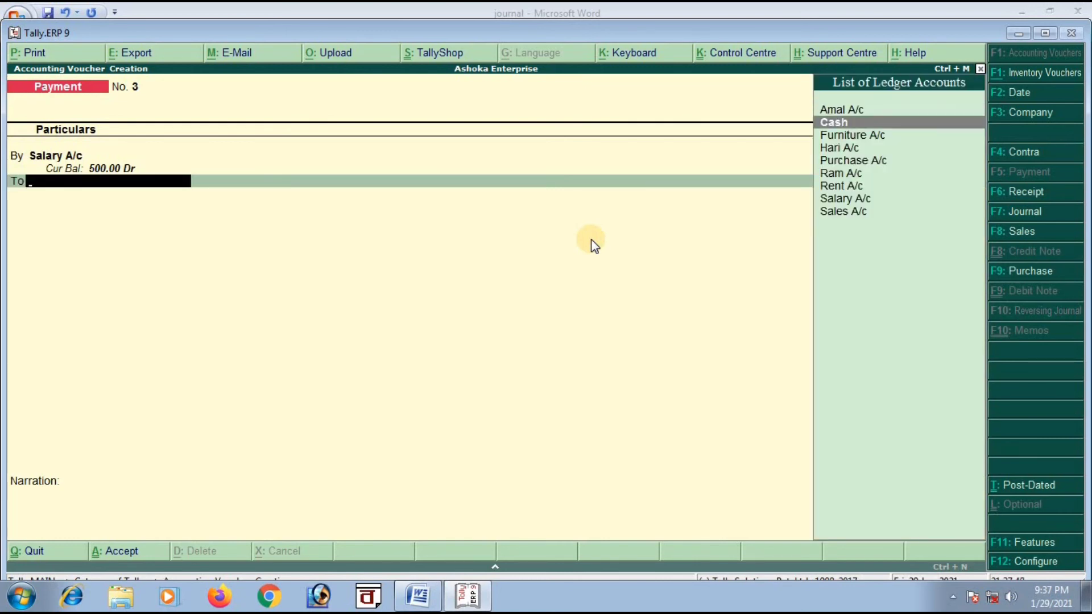
pyautogui.press('Return')
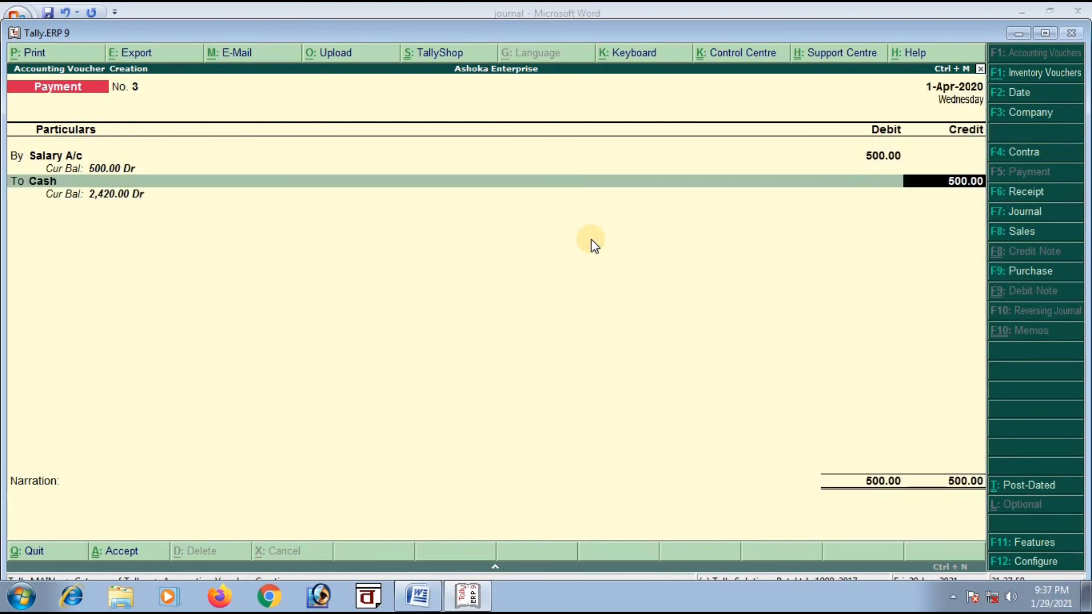
pyautogui.press('Return')
pyautogui.press('Return')
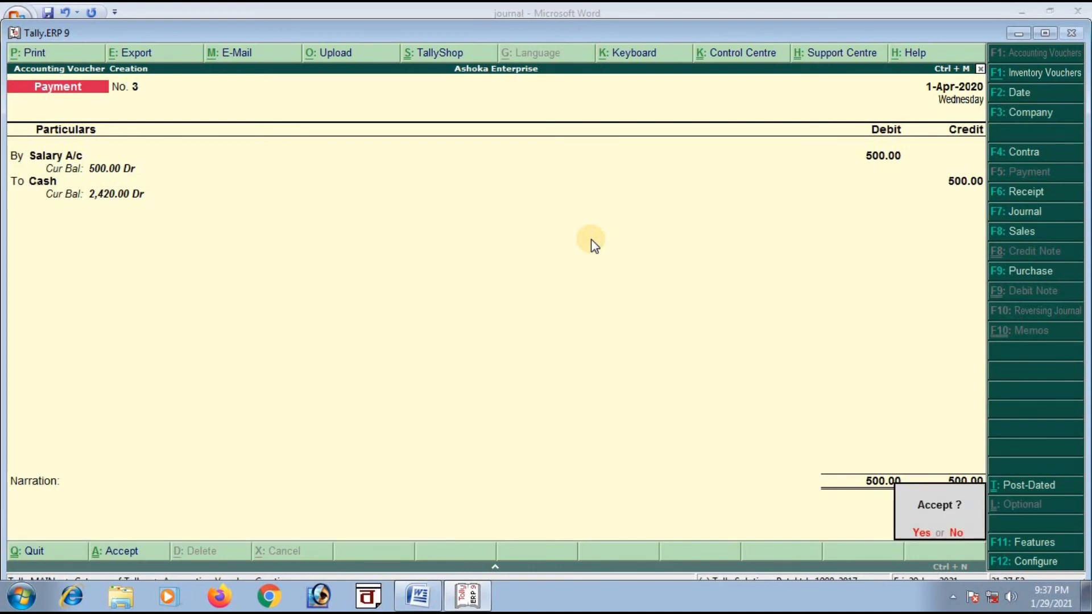
pyautogui.press('y')
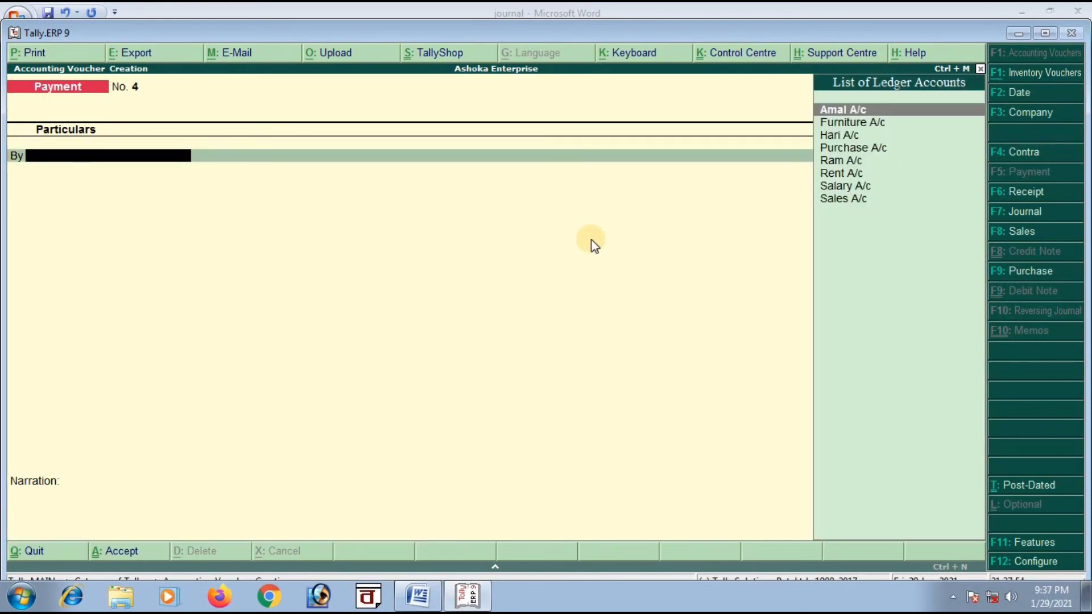
# Step: Check the end of the transaction list in Word, then in Tally.ERP 9 leave voucher entry and open the Profit & Loss A/c report
pyautogui.click(424, 593)
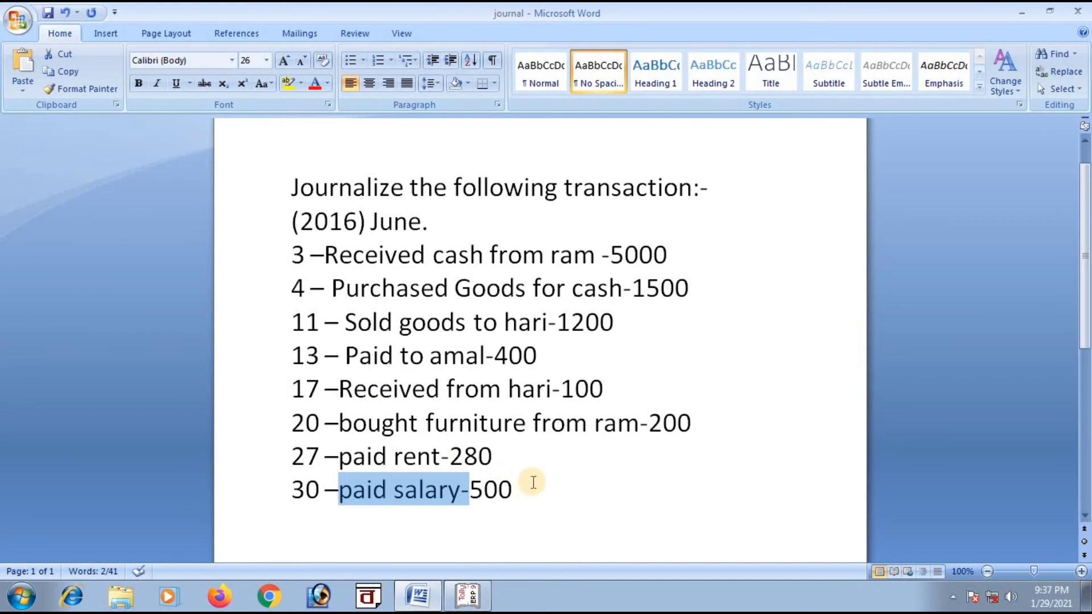
pyautogui.click(467, 595)
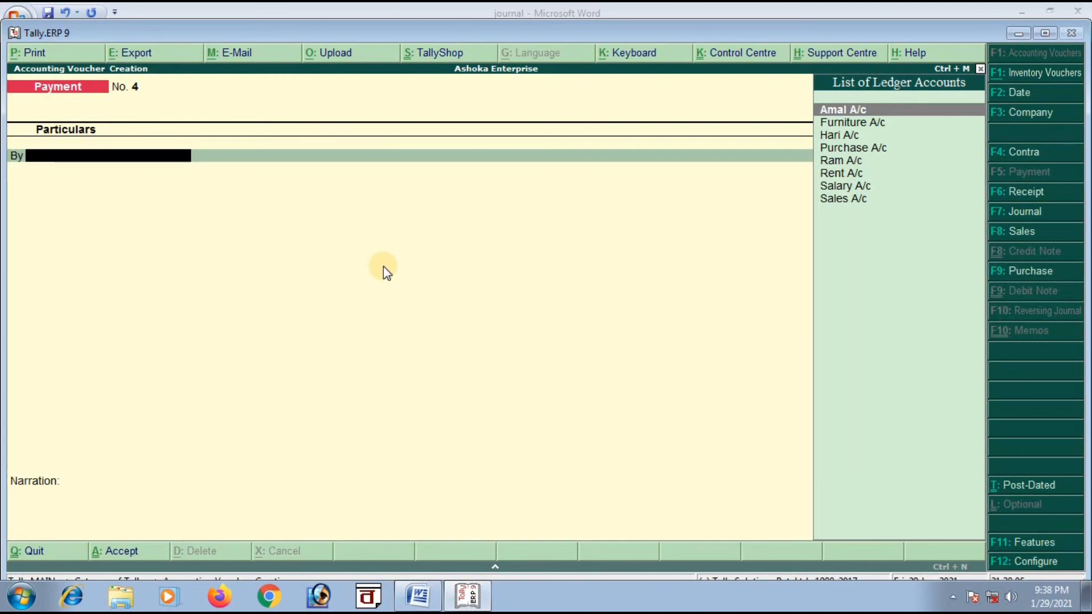
pyautogui.press('Escape')
pyautogui.press('Return')
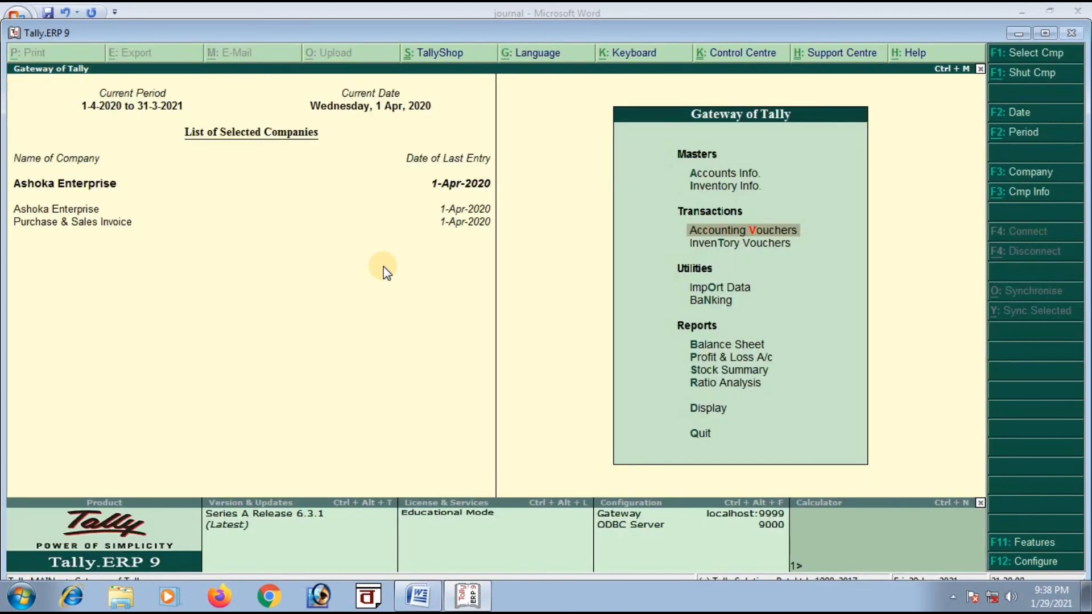
pyautogui.press('Down')
pyautogui.press('Down')
pyautogui.press('Down')
pyautogui.press('Down')
pyautogui.press('Down')
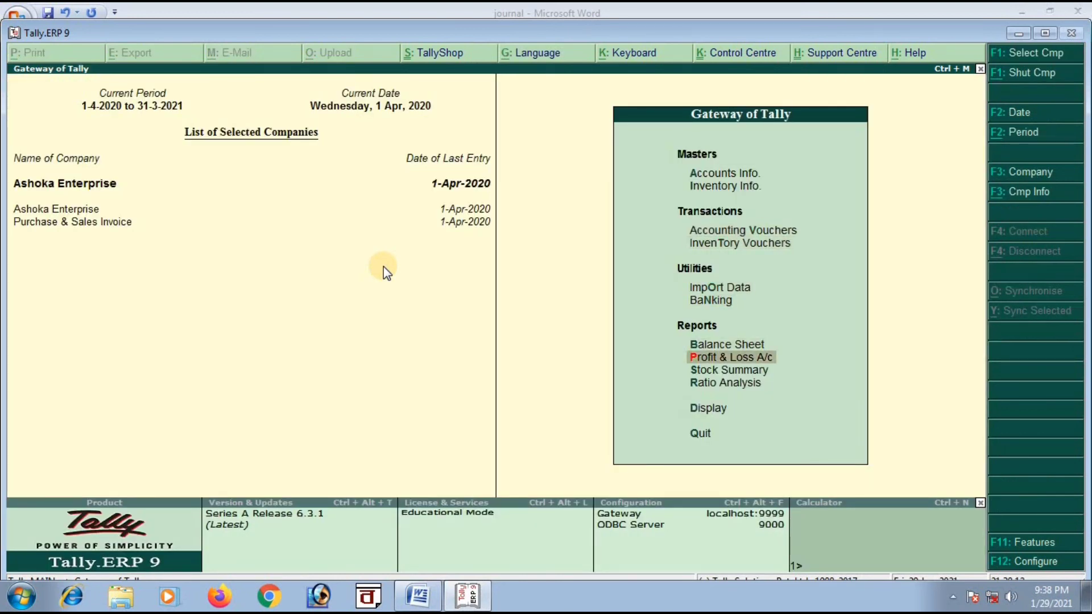
pyautogui.press('Return')
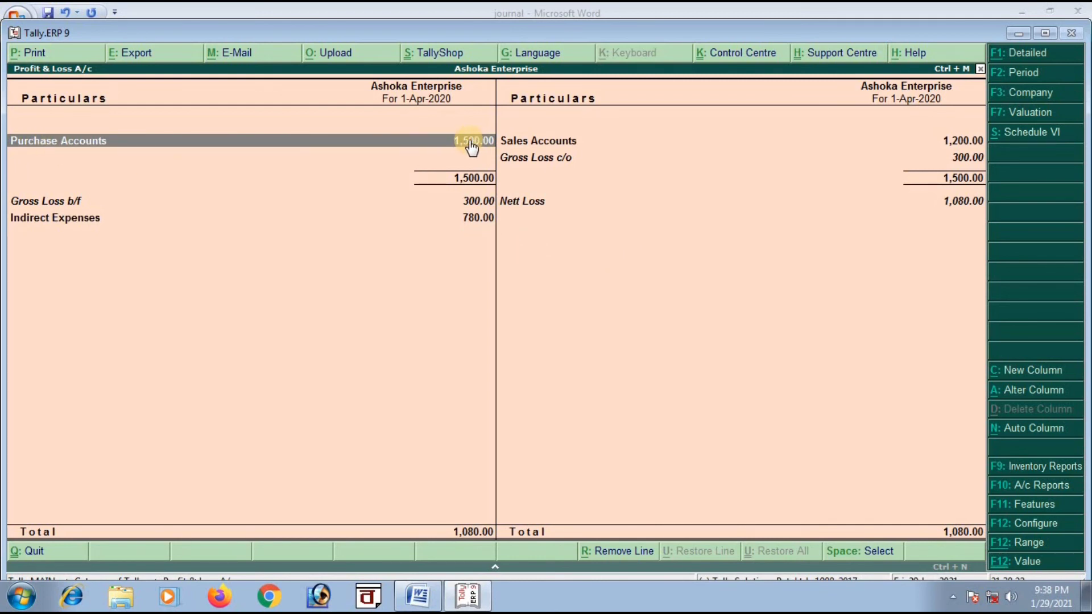
# Step: Examine the Sales Accounts, Gross Loss c/o and Gross Loss b/f lines in the Profit & Loss A/c
pyautogui.click(536, 146)
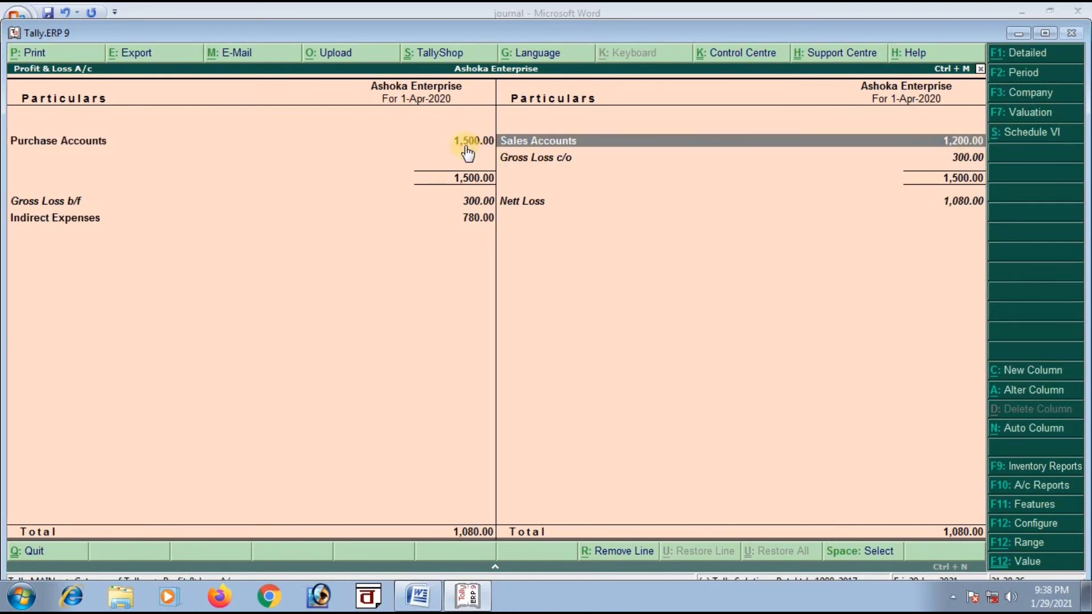
pyautogui.click(539, 160)
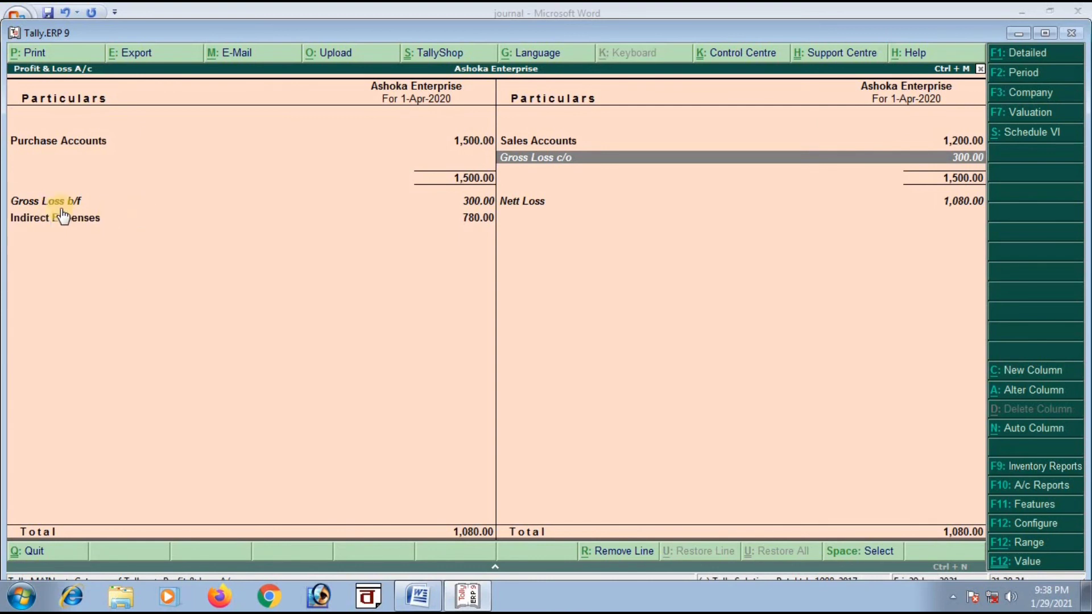
pyautogui.click(46, 202)
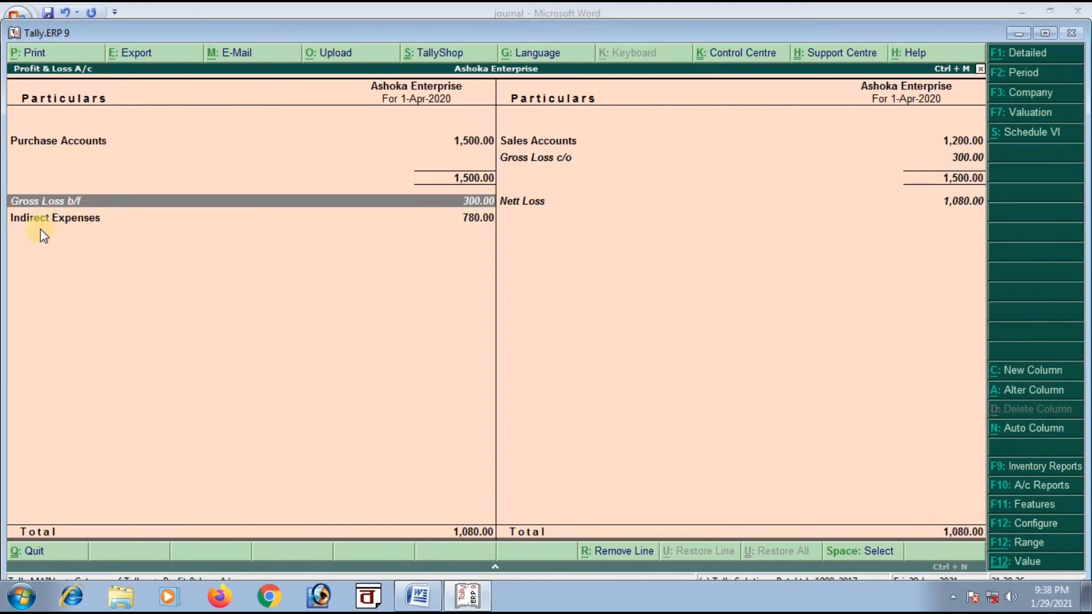
# Step: Open the Indirect Expenses breakdown from the Profit & Loss A/c, review its ledgers and return to the report
pyautogui.click(77, 218)
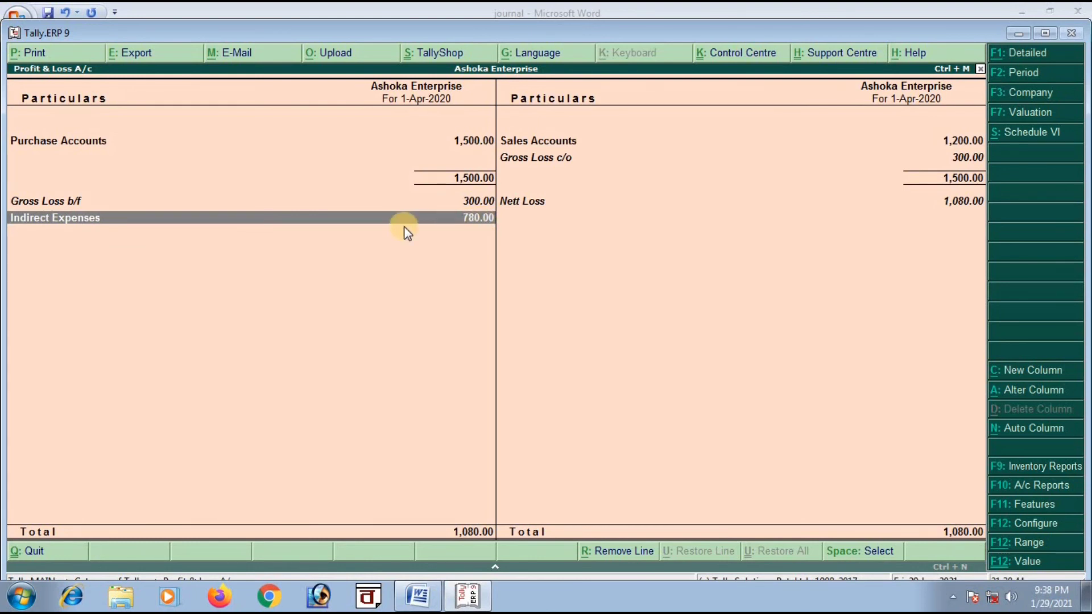
pyautogui.press('Return')
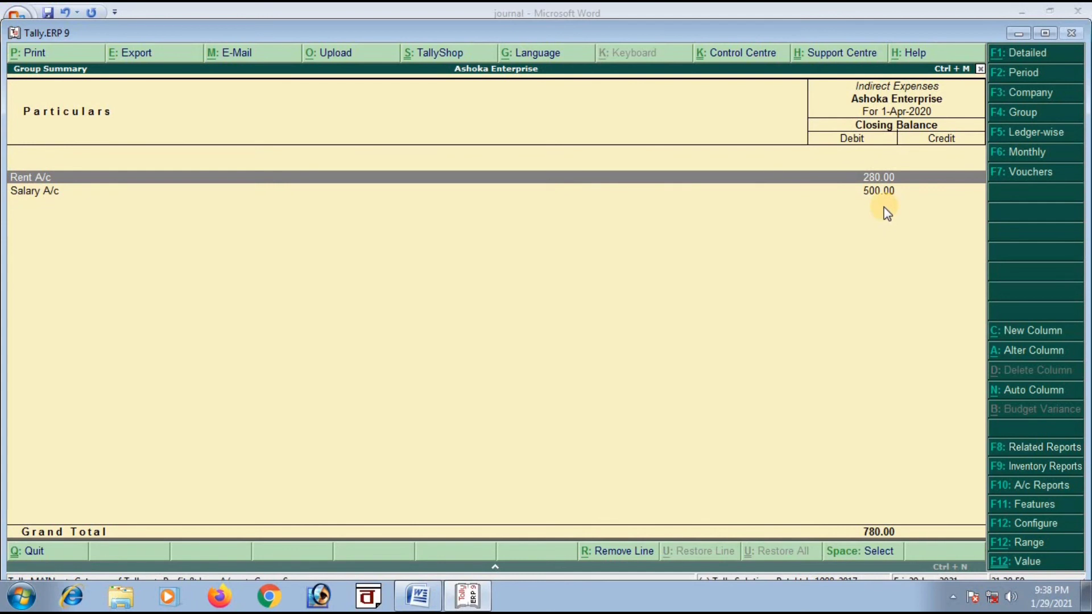
pyautogui.press('Escape')
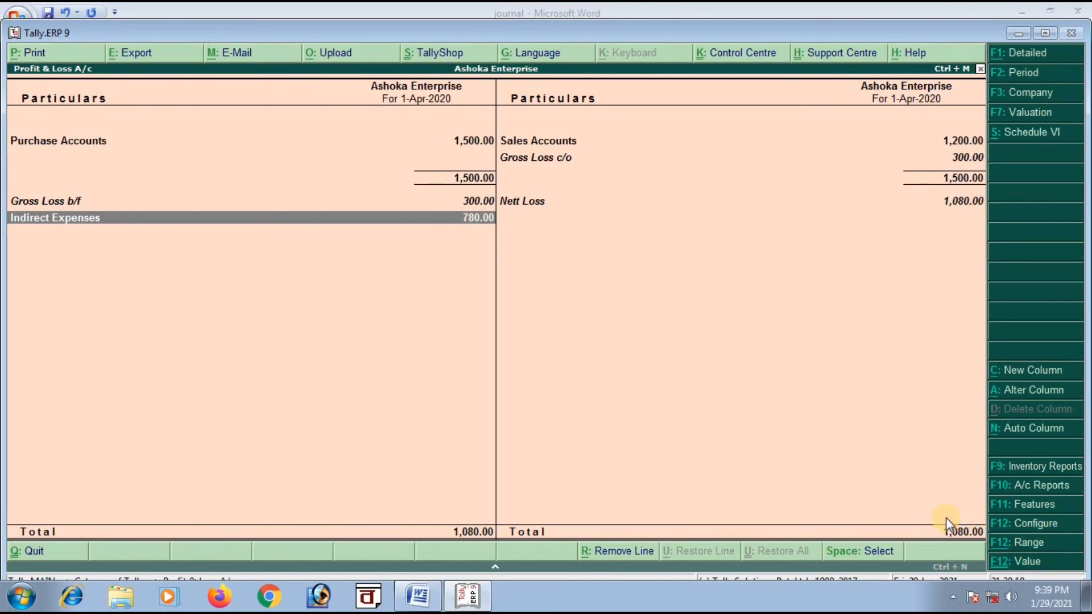
# Step: Leave the Profit & Loss A/c and open the Balance Sheet report for Ashoka Enterprise
pyautogui.press('Escape')
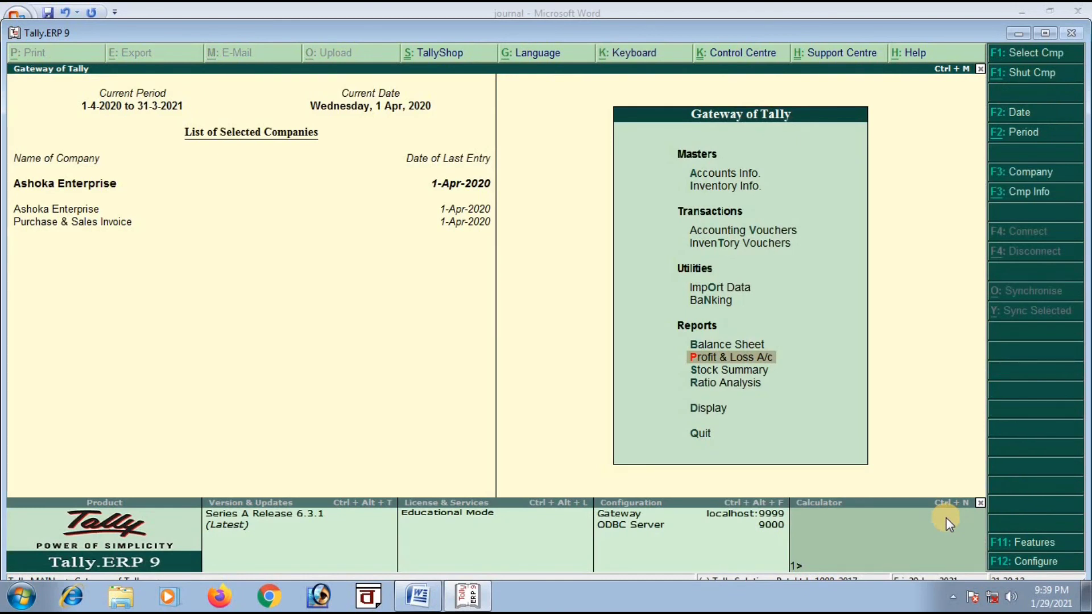
pyautogui.press('Up')
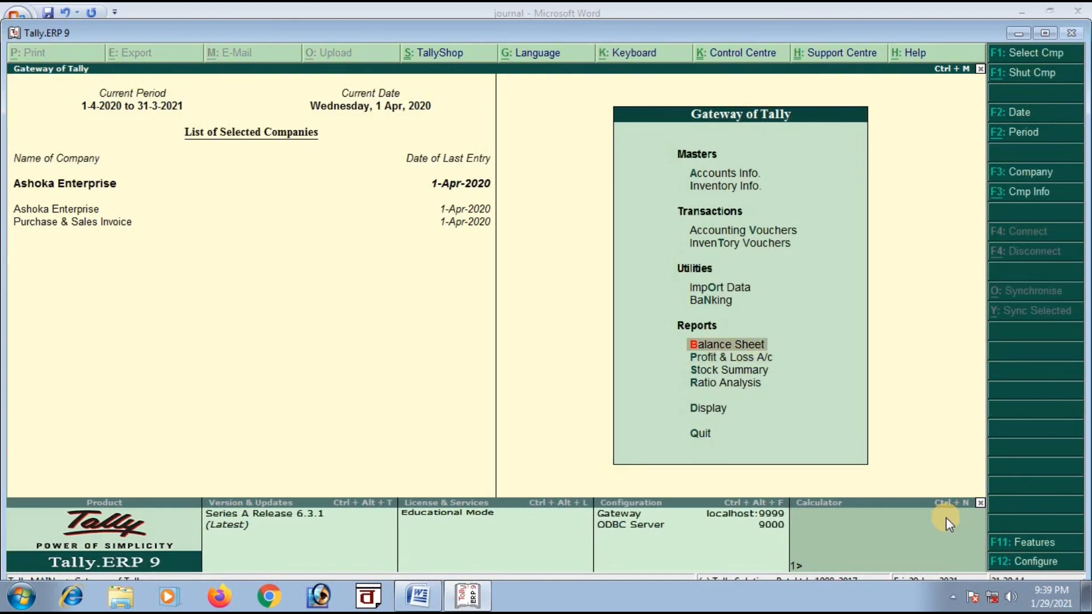
pyautogui.press('Return')
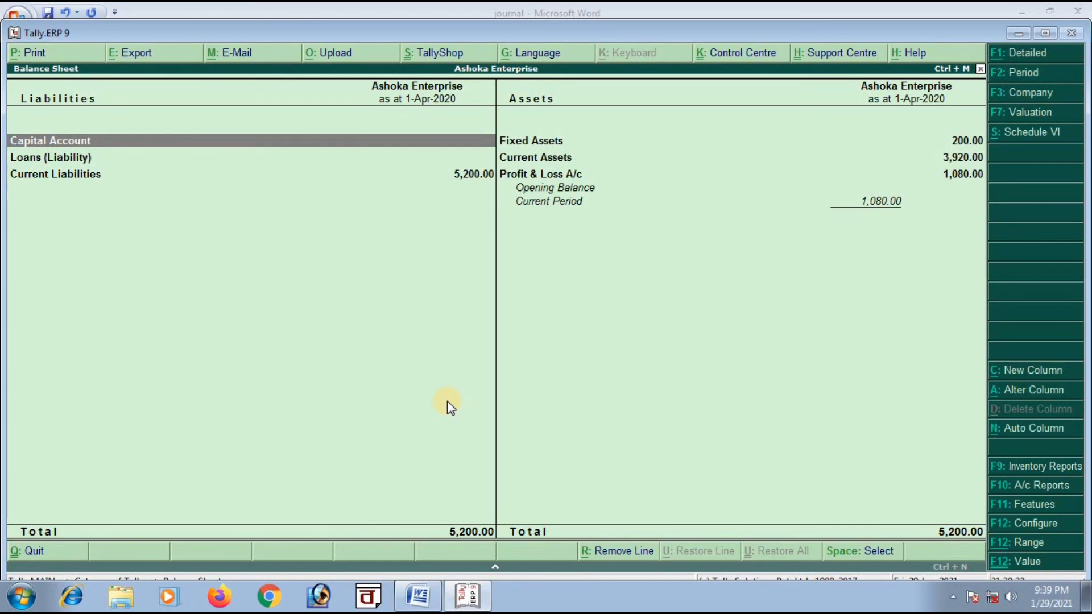
# Step: Drill down from Current Liabilities in the Balance Sheet through Sundry Creditors to the individual creditor's balance
pyautogui.press('Down')
pyautogui.press('Down')
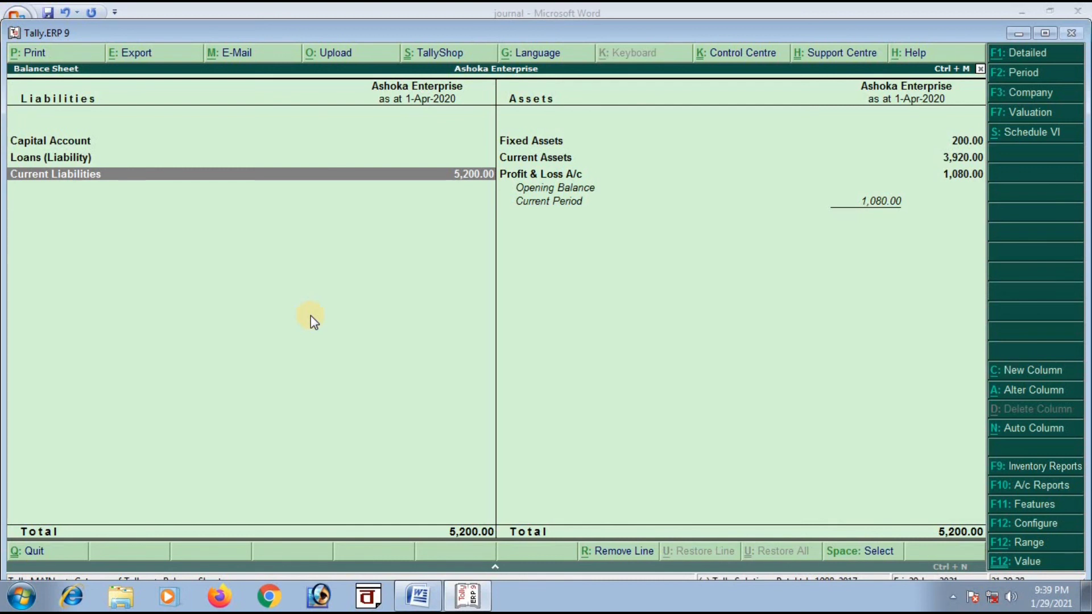
pyautogui.press('Return')
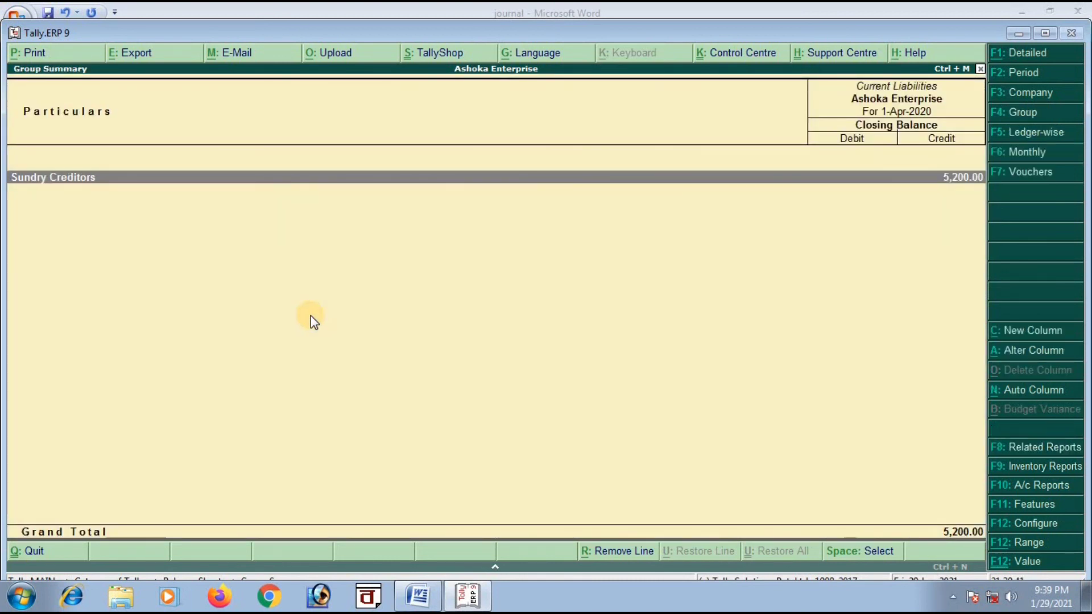
pyautogui.press('Return')
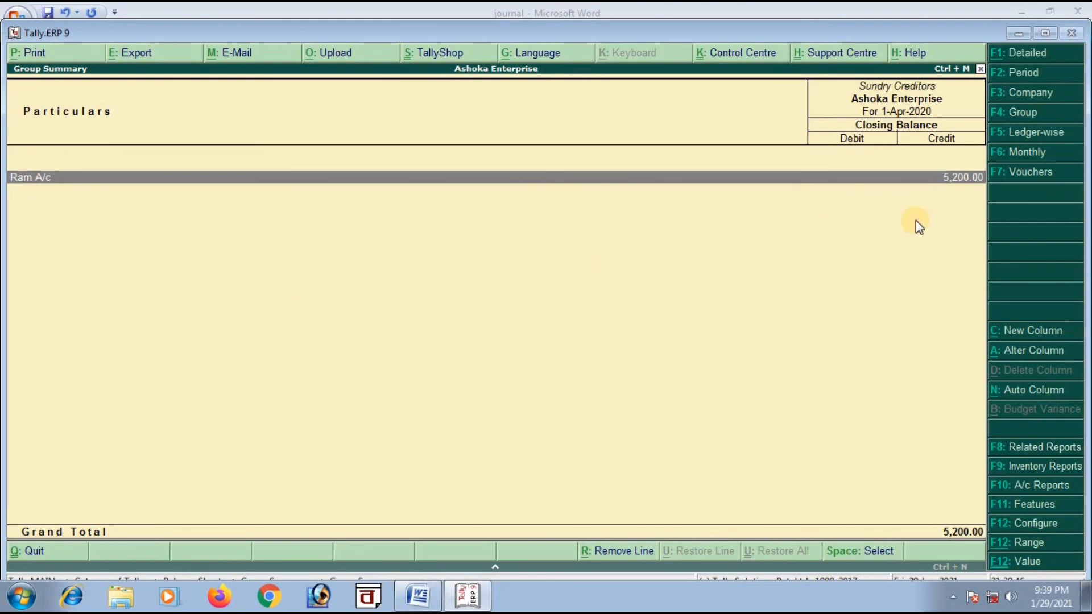
# Step: Check the June 3 cash receipt and June 20 furniture purchase amounts in Word, then return to the Balance Sheet in Tally.ERP 9
pyautogui.click(418, 596)
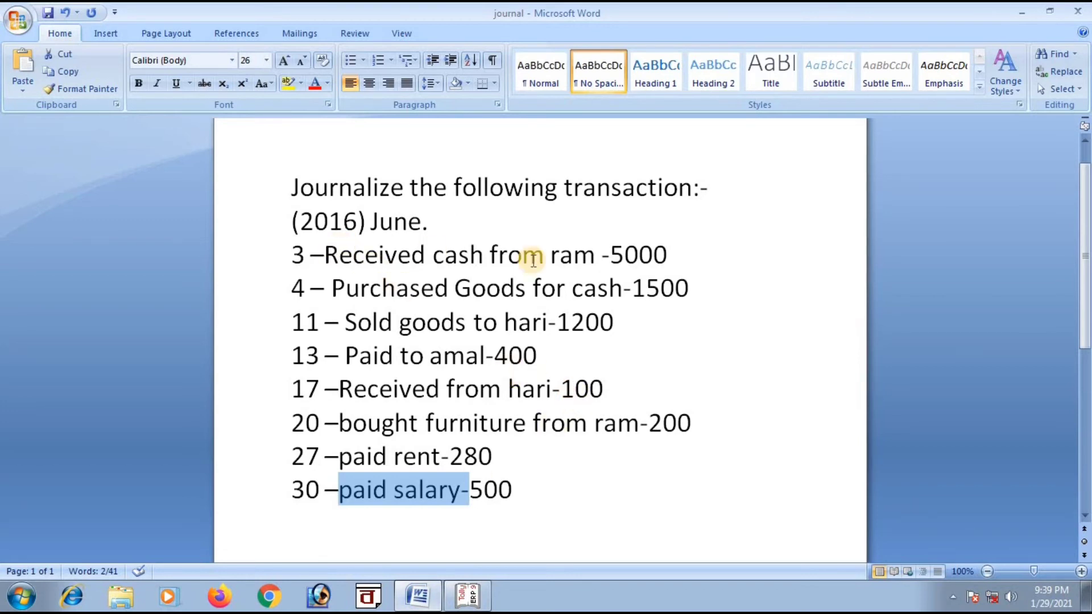
pyautogui.moveTo(609, 257); pyautogui.dragTo(680, 252)
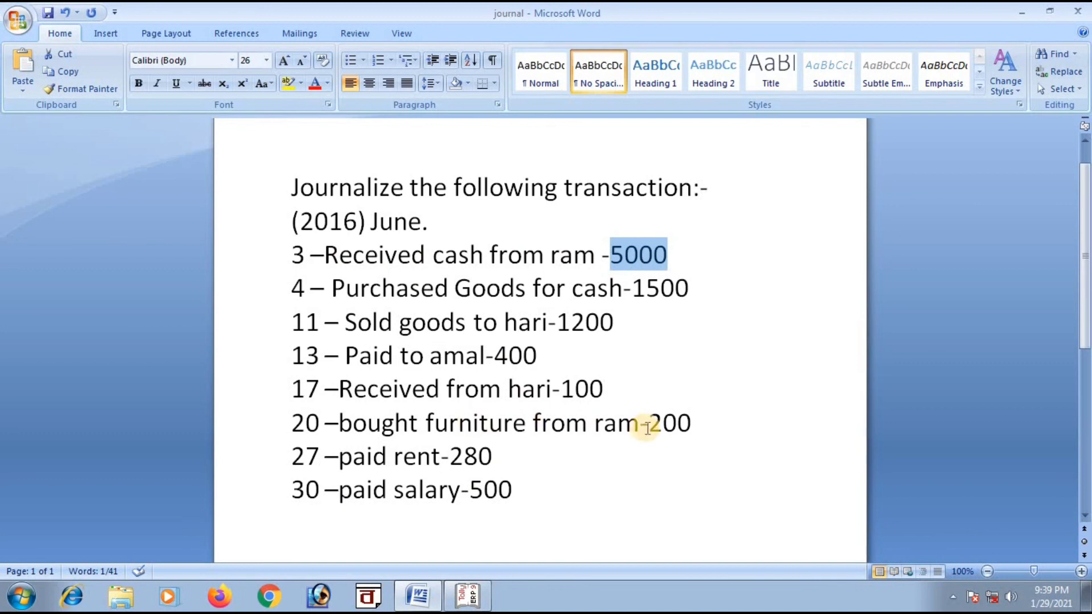
pyautogui.click(649, 424)
pyautogui.moveTo(653, 425); pyautogui.dragTo(706, 434)
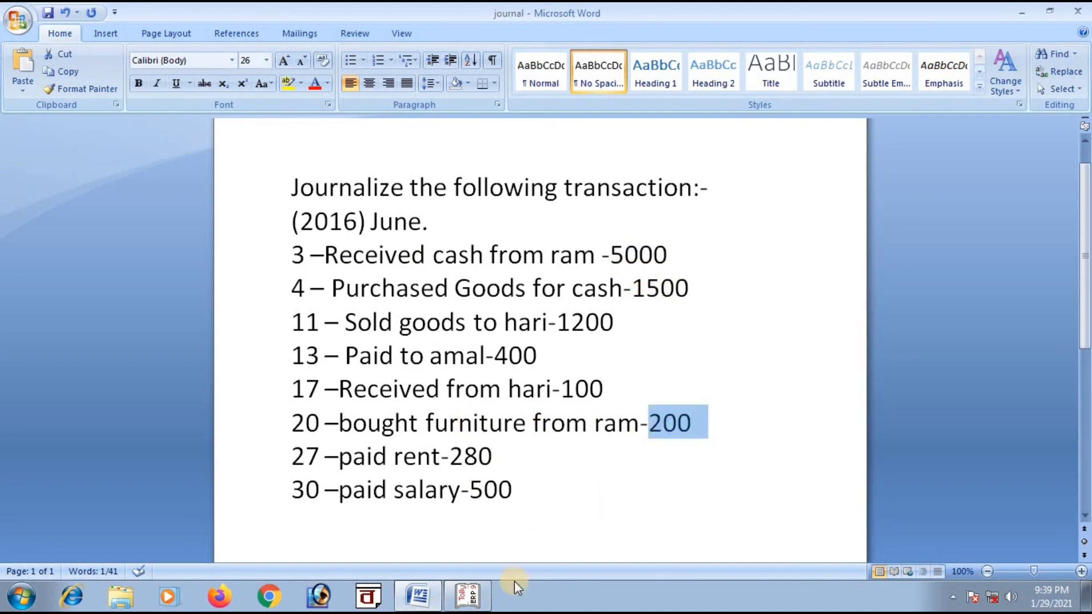
pyautogui.click(473, 600)
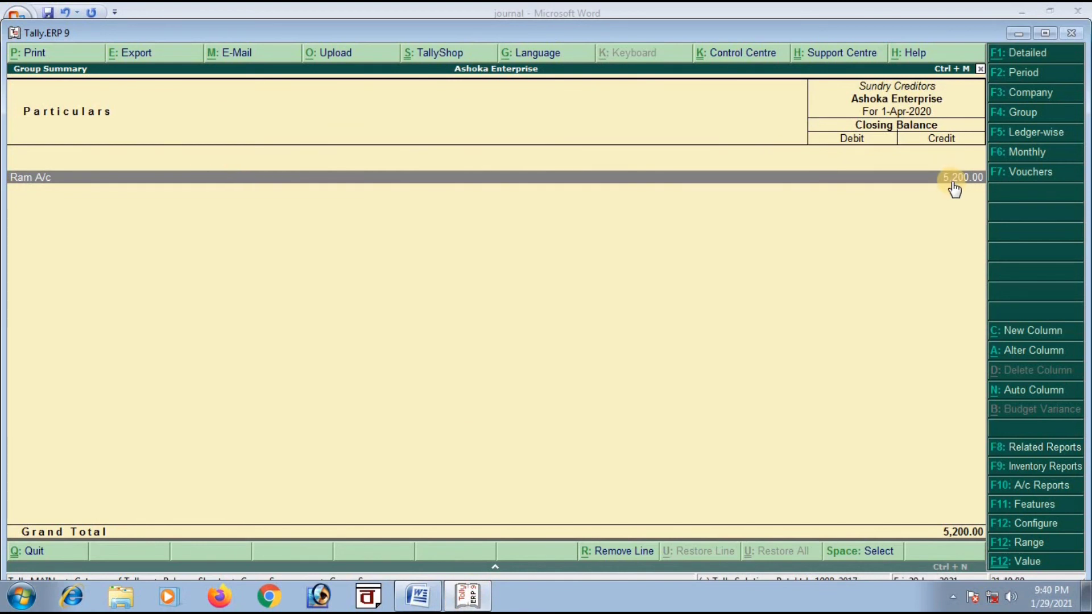
pyautogui.press('Escape')
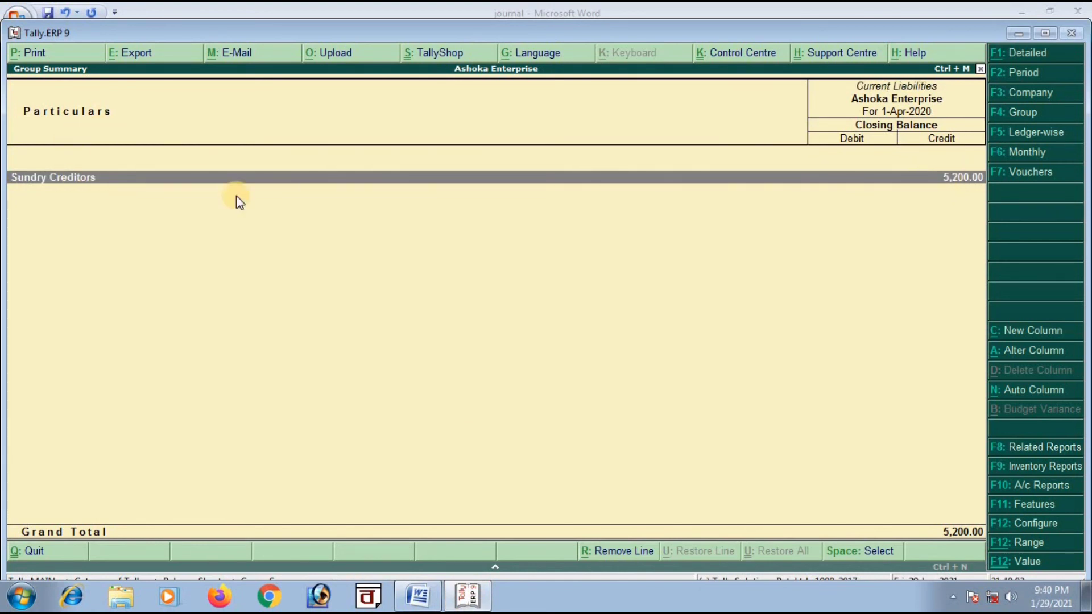
pyautogui.press('Escape')
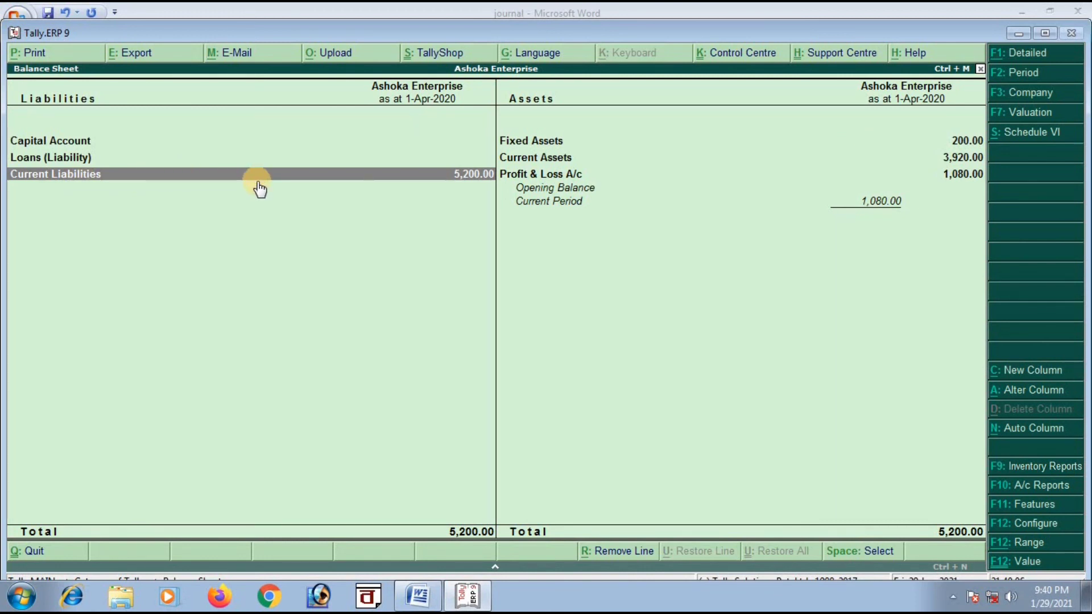
# Step: Review the ledger behind Fixed Assets in the Balance Sheet and return to the Fixed Assets line
pyautogui.press('Right')
pyautogui.press('Up')
pyautogui.press('Up')
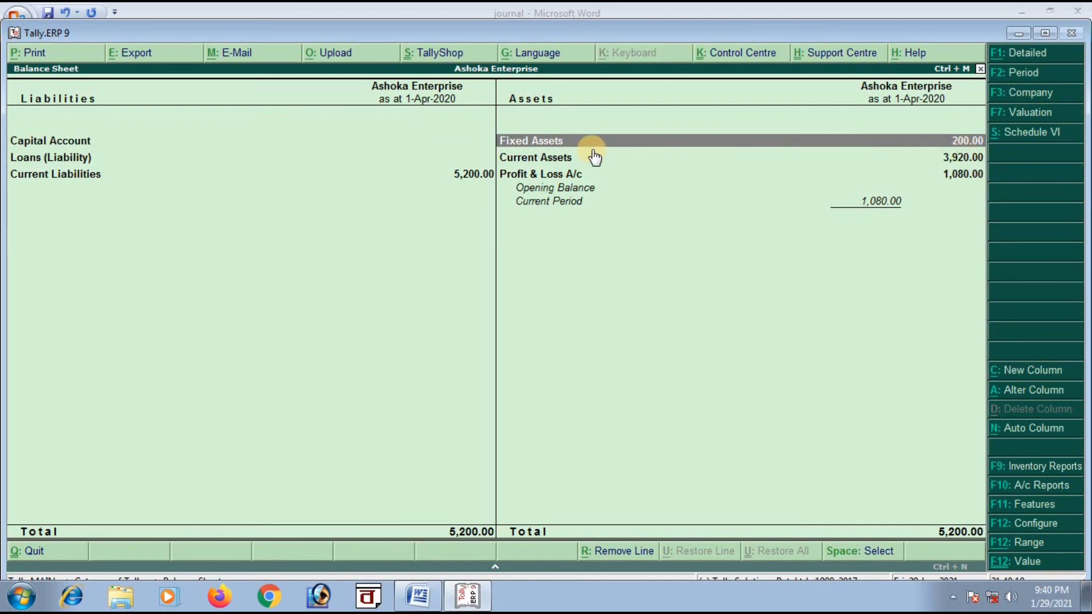
pyautogui.doubleClick(964, 149)
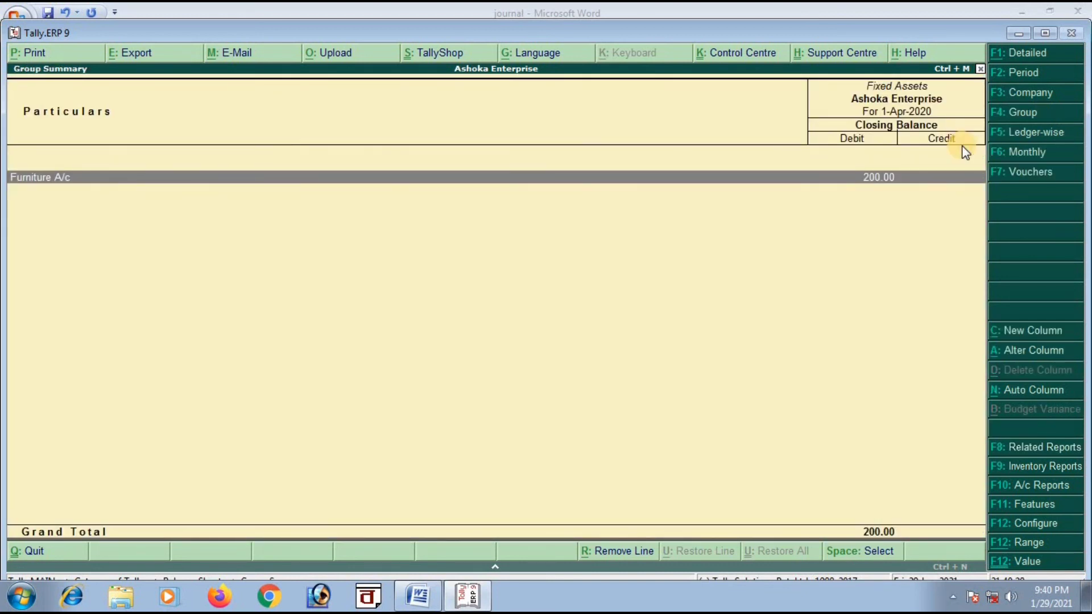
pyautogui.press('Escape')
pyautogui.press('Down')
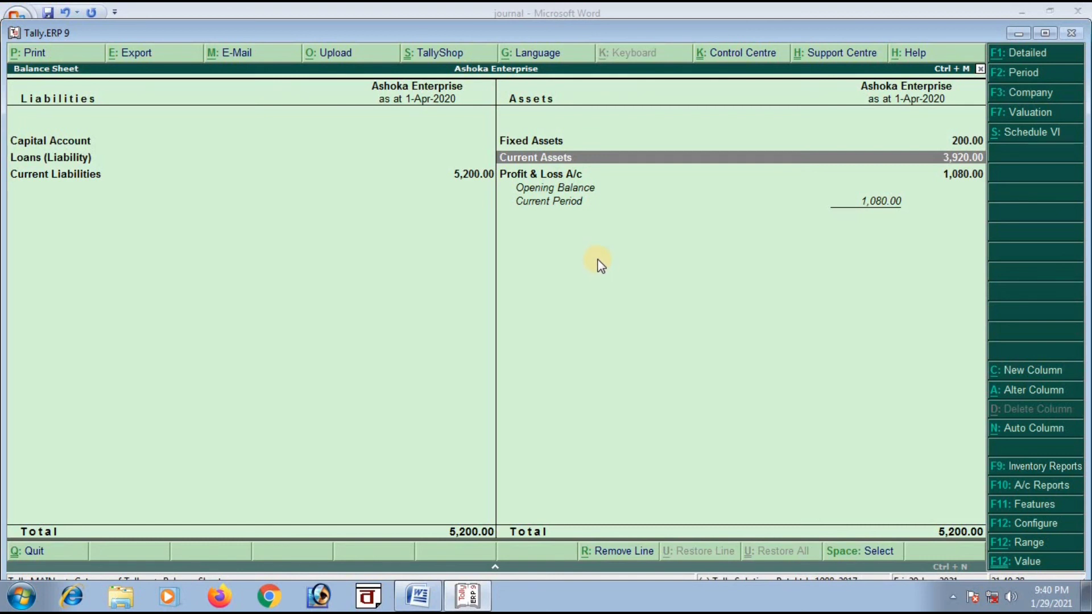
pyautogui.click(543, 141)
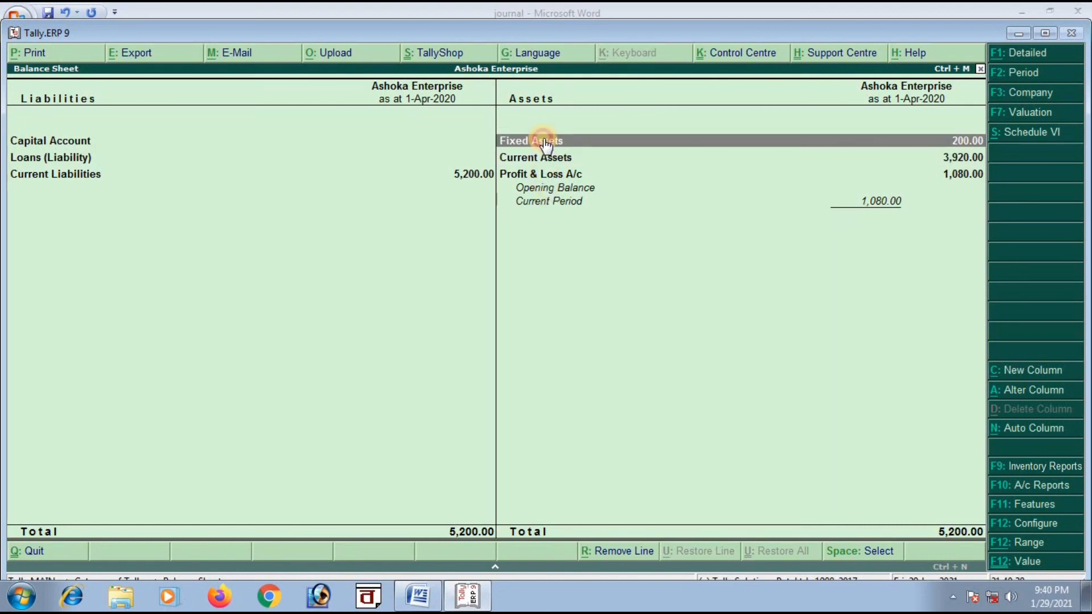
# Step: Drill down from Current Assets in the Balance Sheet into the individual Sundry Debtors balances
pyautogui.click(563, 157)
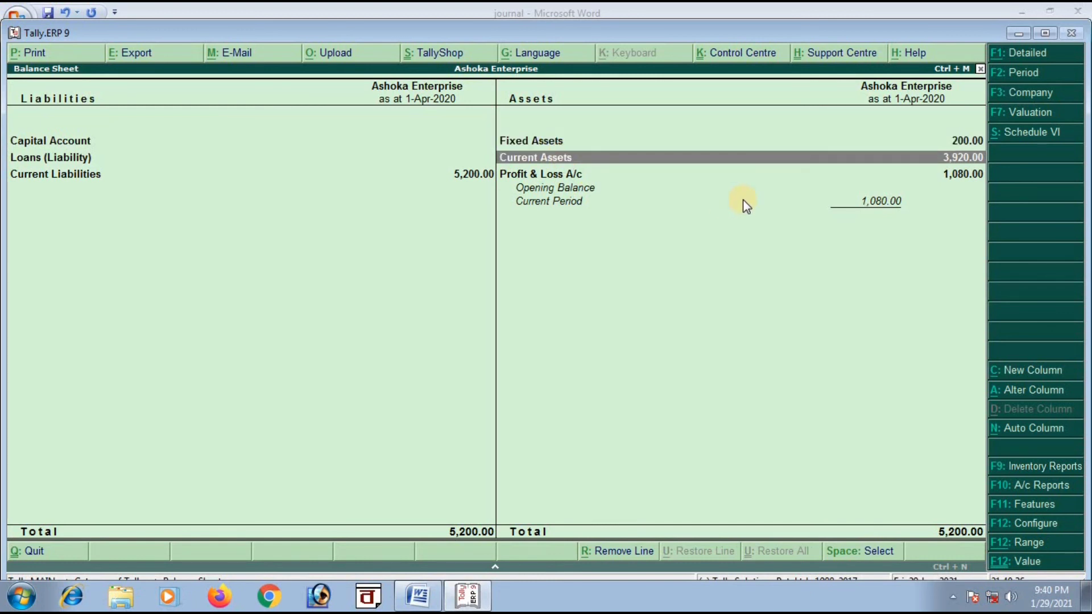
pyautogui.press('Return')
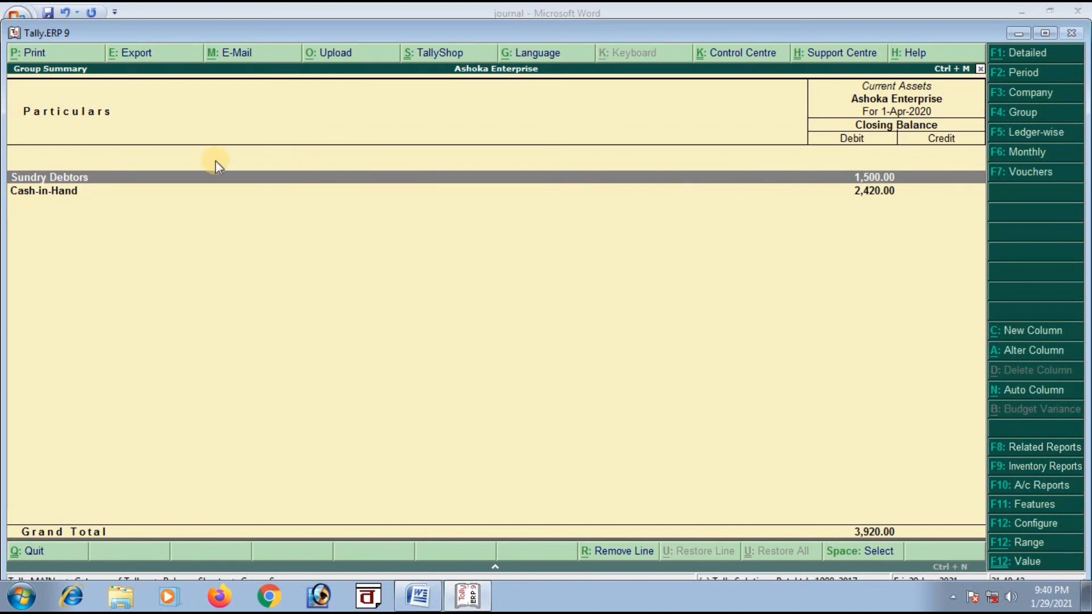
pyautogui.doubleClick(85, 180)
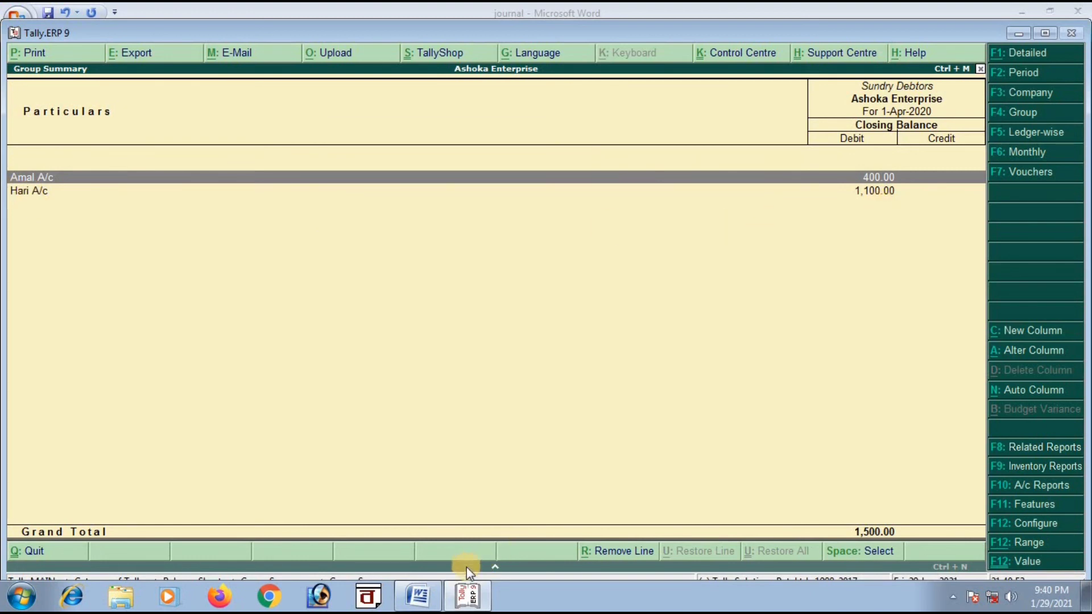
# Step: Check the June 13 payment, June 11 sale and June 17 receipt amounts in Word against the debtor balances, then switch back to Tally.ERP 9
pyautogui.click(420, 594)
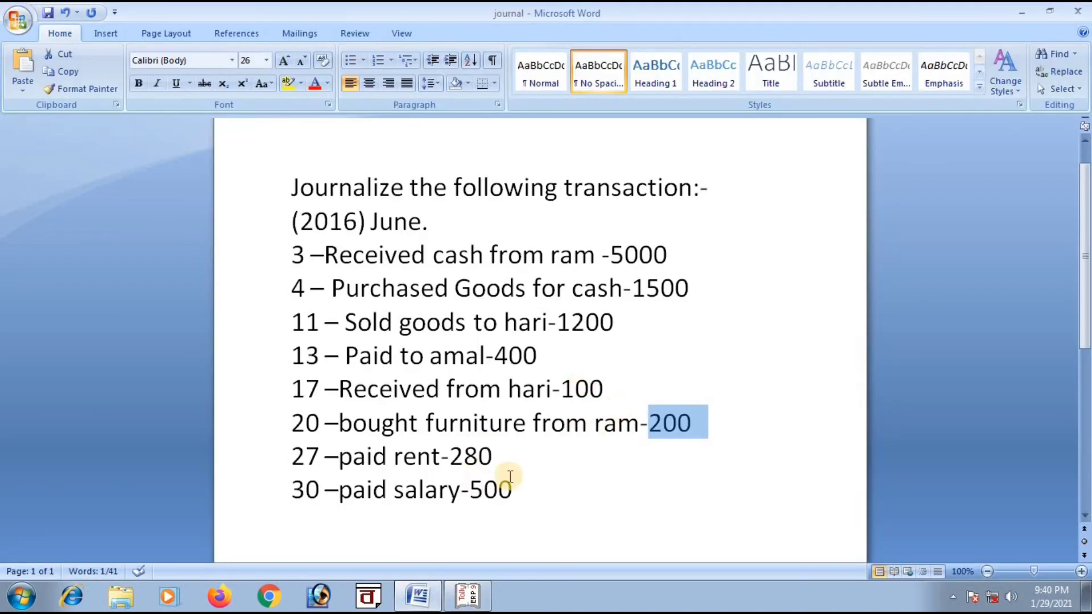
pyautogui.moveTo(499, 356); pyautogui.dragTo(539, 363)
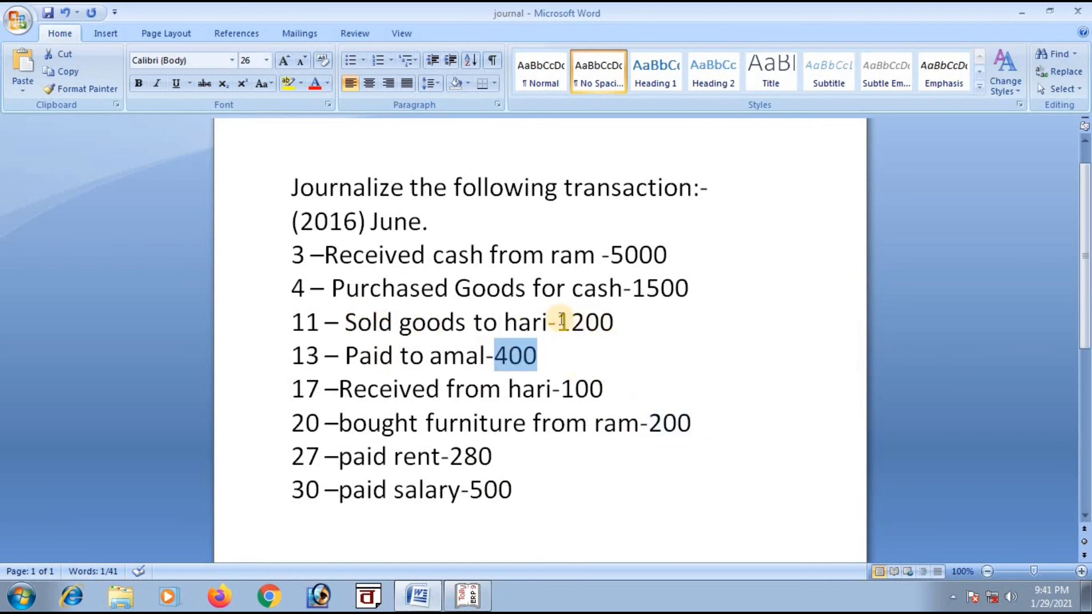
pyautogui.moveTo(557, 322); pyautogui.dragTo(615, 323)
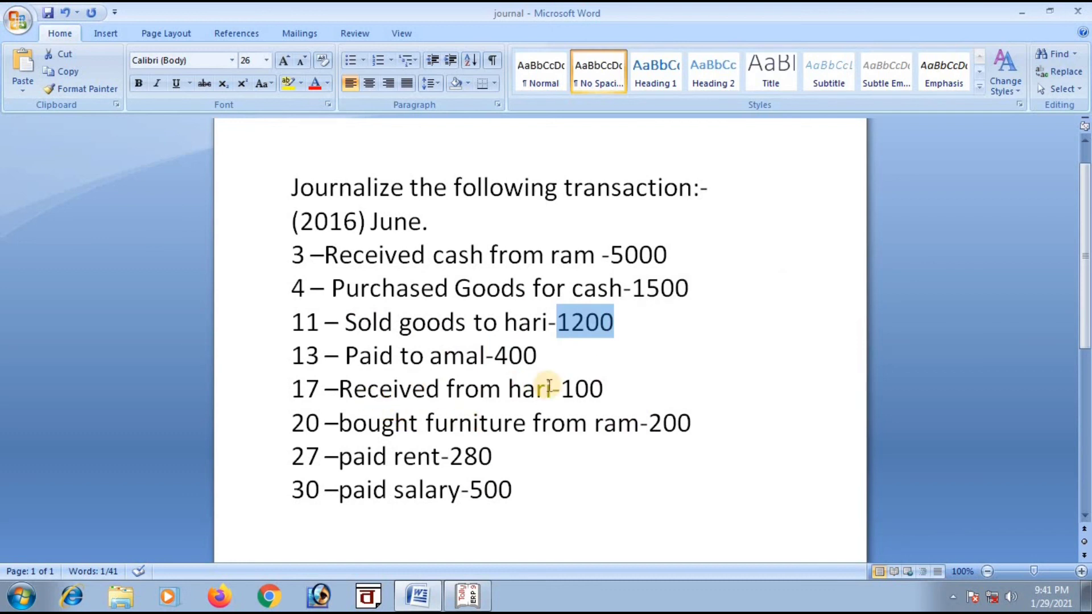
pyautogui.moveTo(560, 389); pyautogui.dragTo(622, 390)
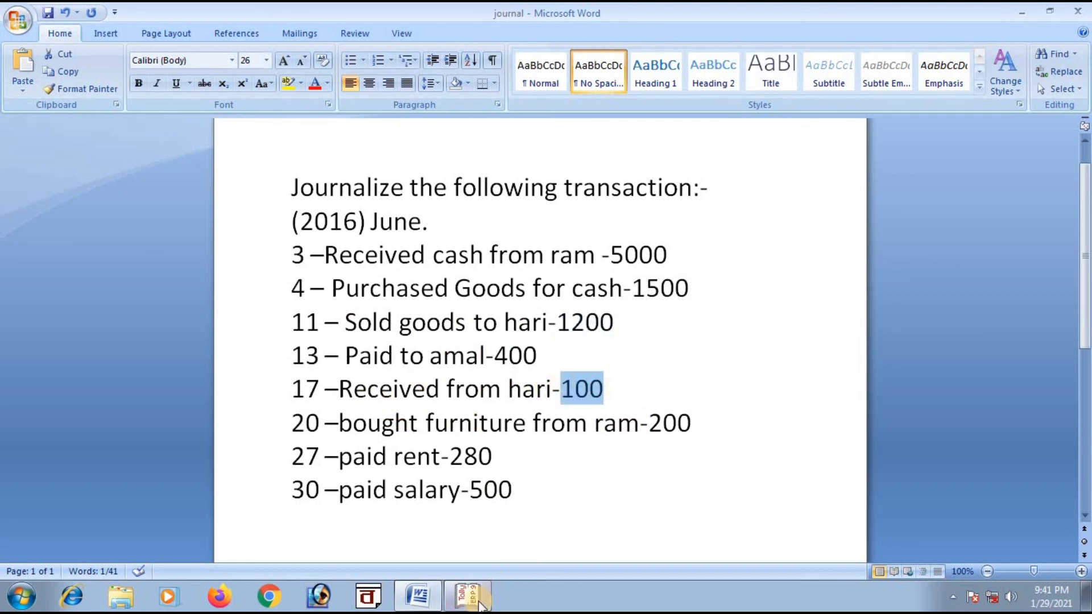
pyautogui.click(467, 595)
# Step: Return through the Current Assets summary to the Balance Sheet and examine its Profit & Loss A/c line
pyautogui.press('Escape')
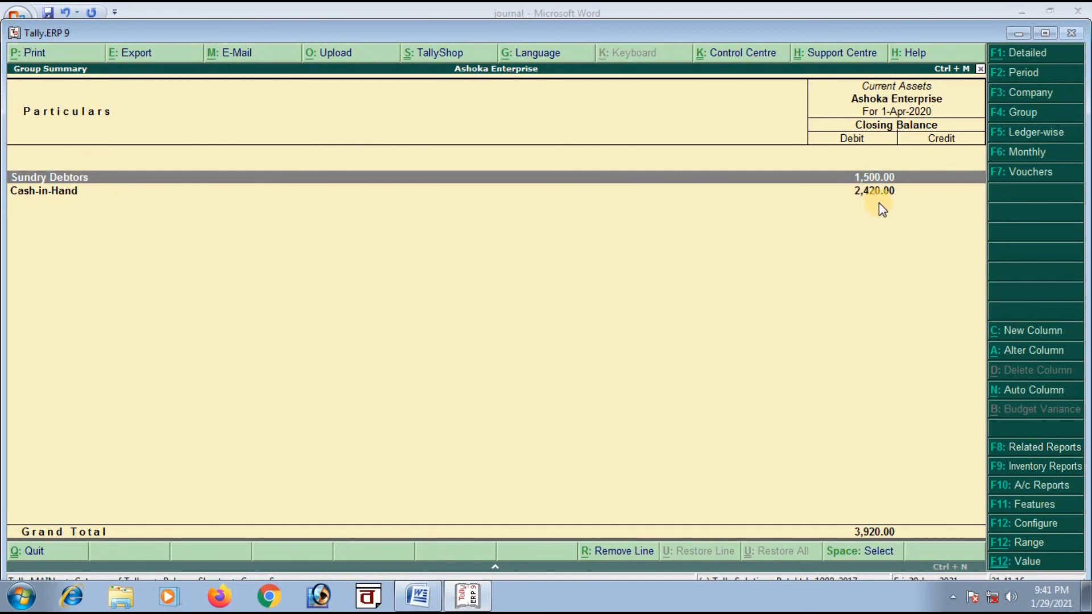
pyautogui.press('Escape')
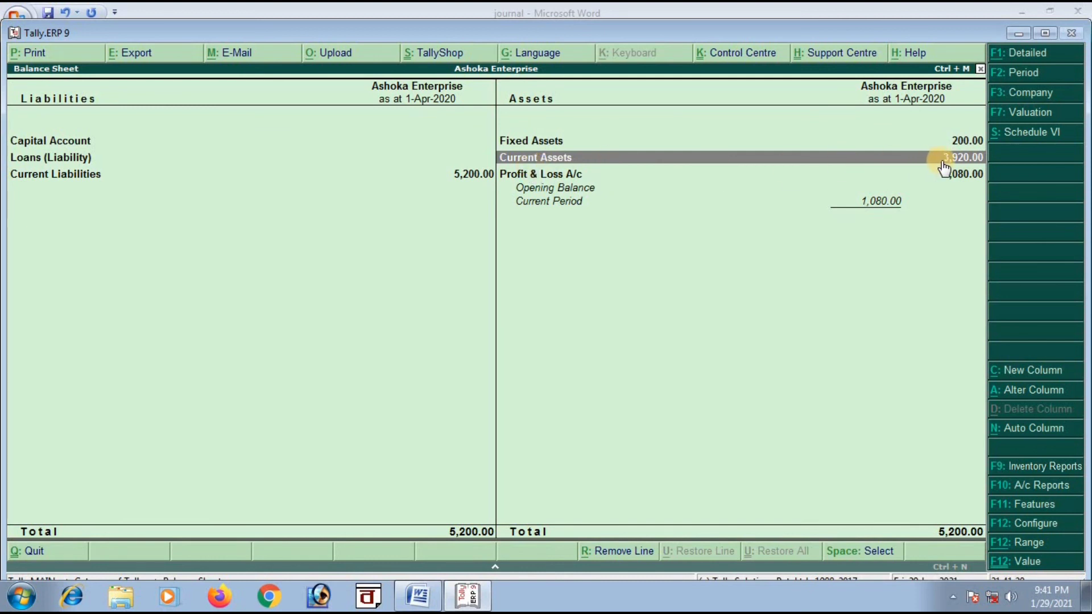
pyautogui.click(550, 186)
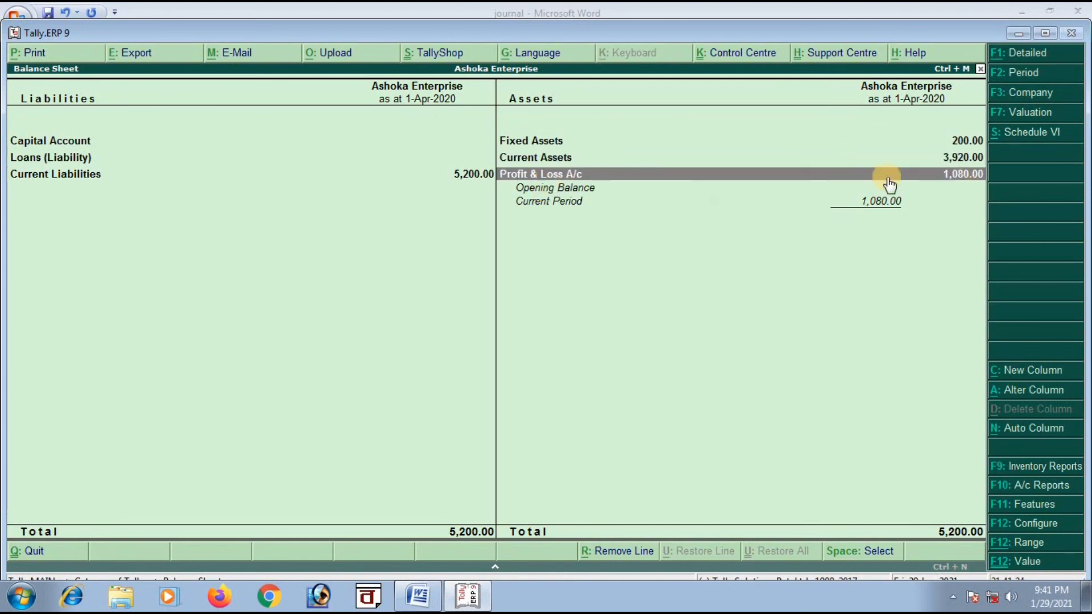